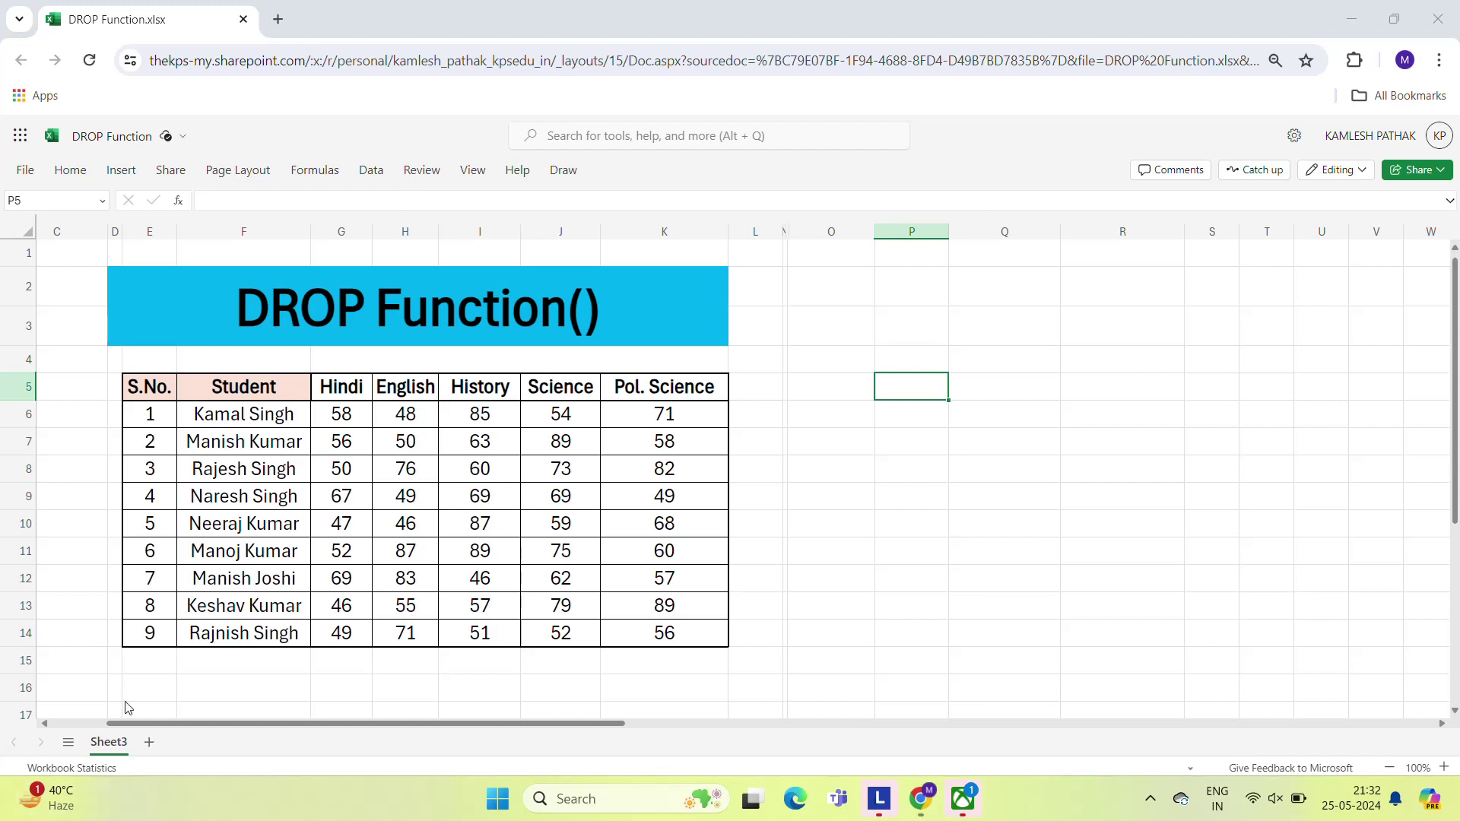
Step: Enter a DROP formula in P6 for the marks table E5:K14 with a rows argument of -5
left_click(158, 392)
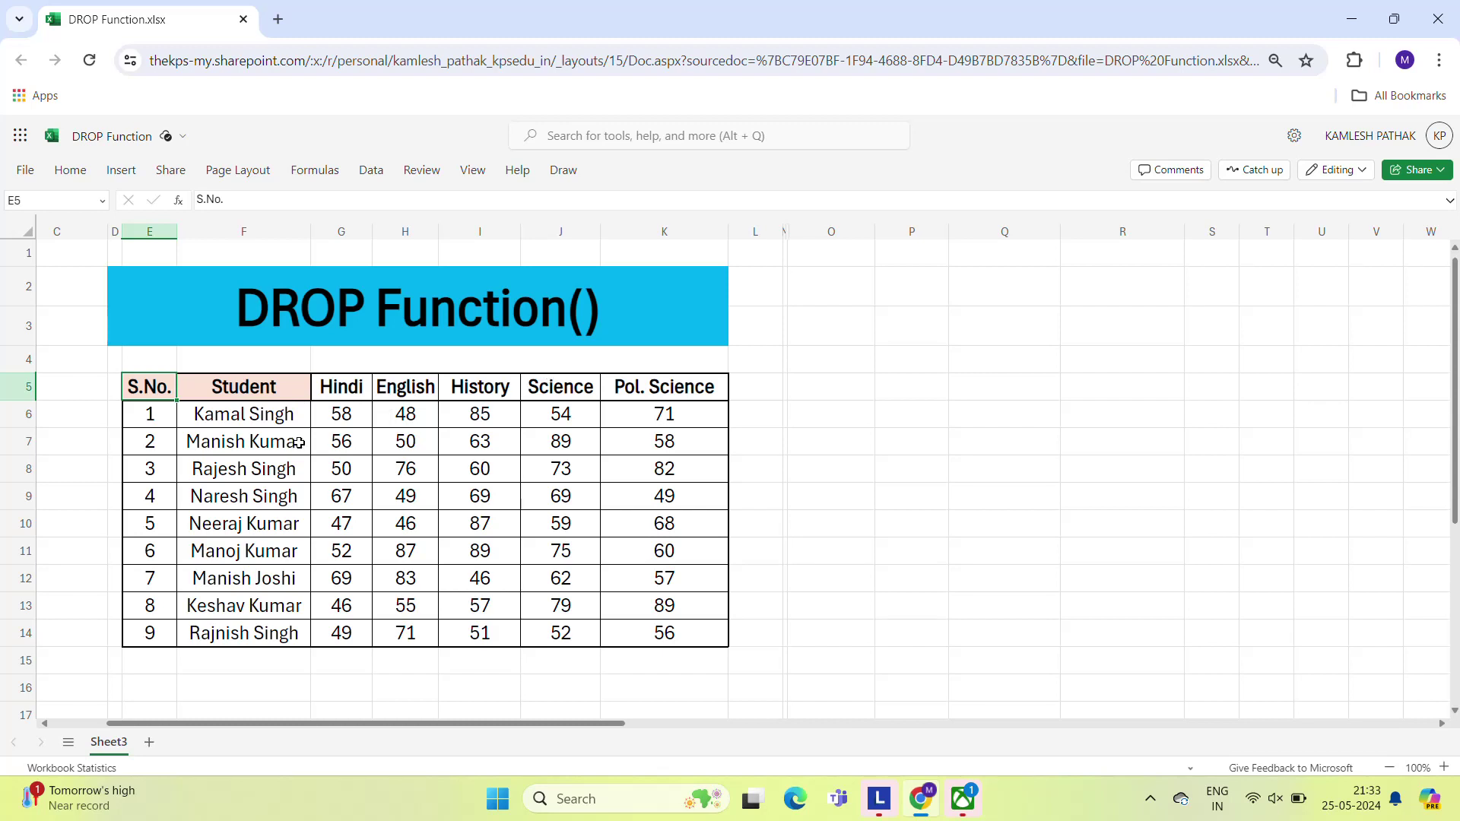
left_click(904, 421)
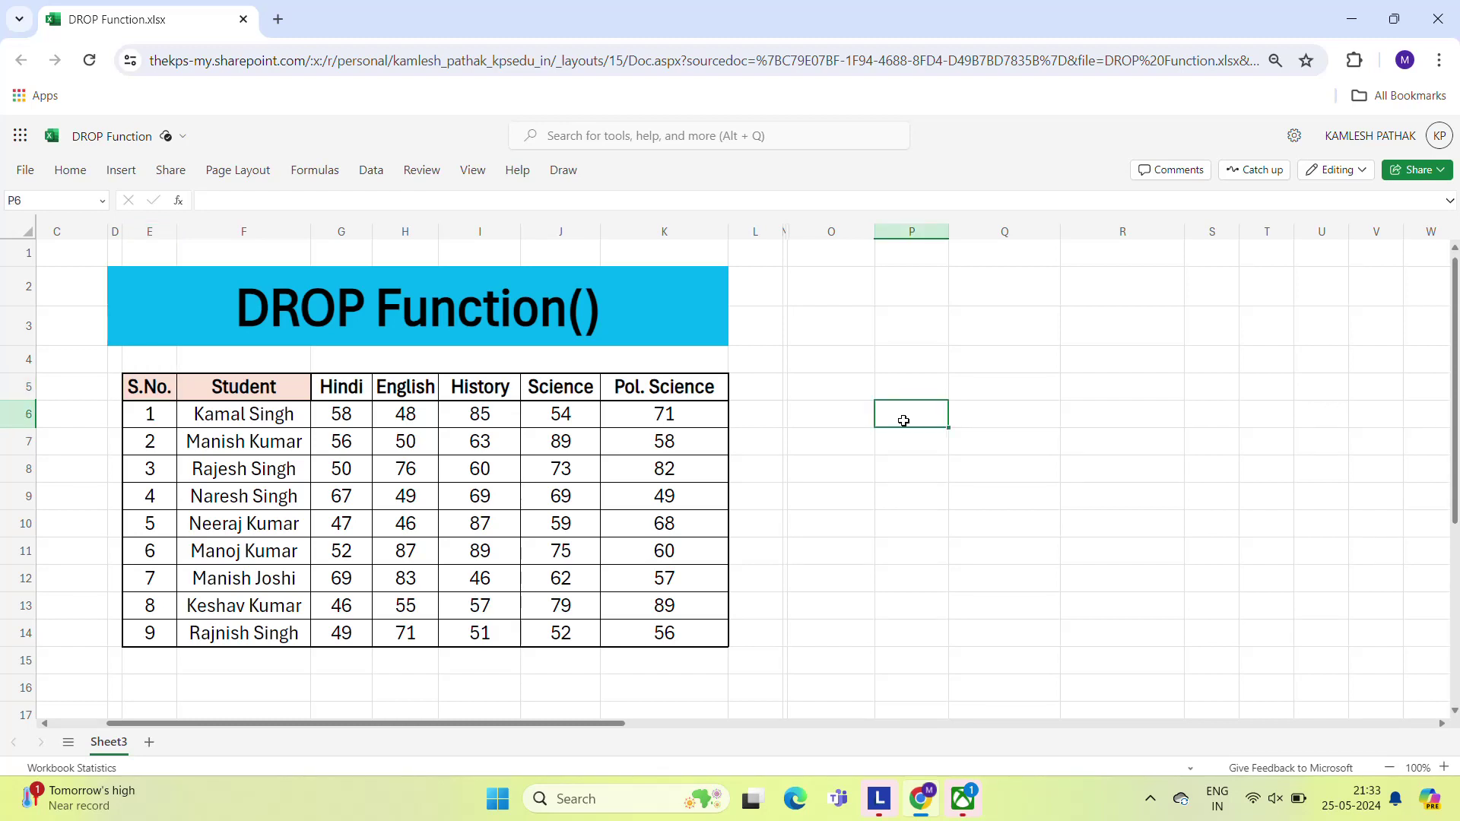
type("=dro")
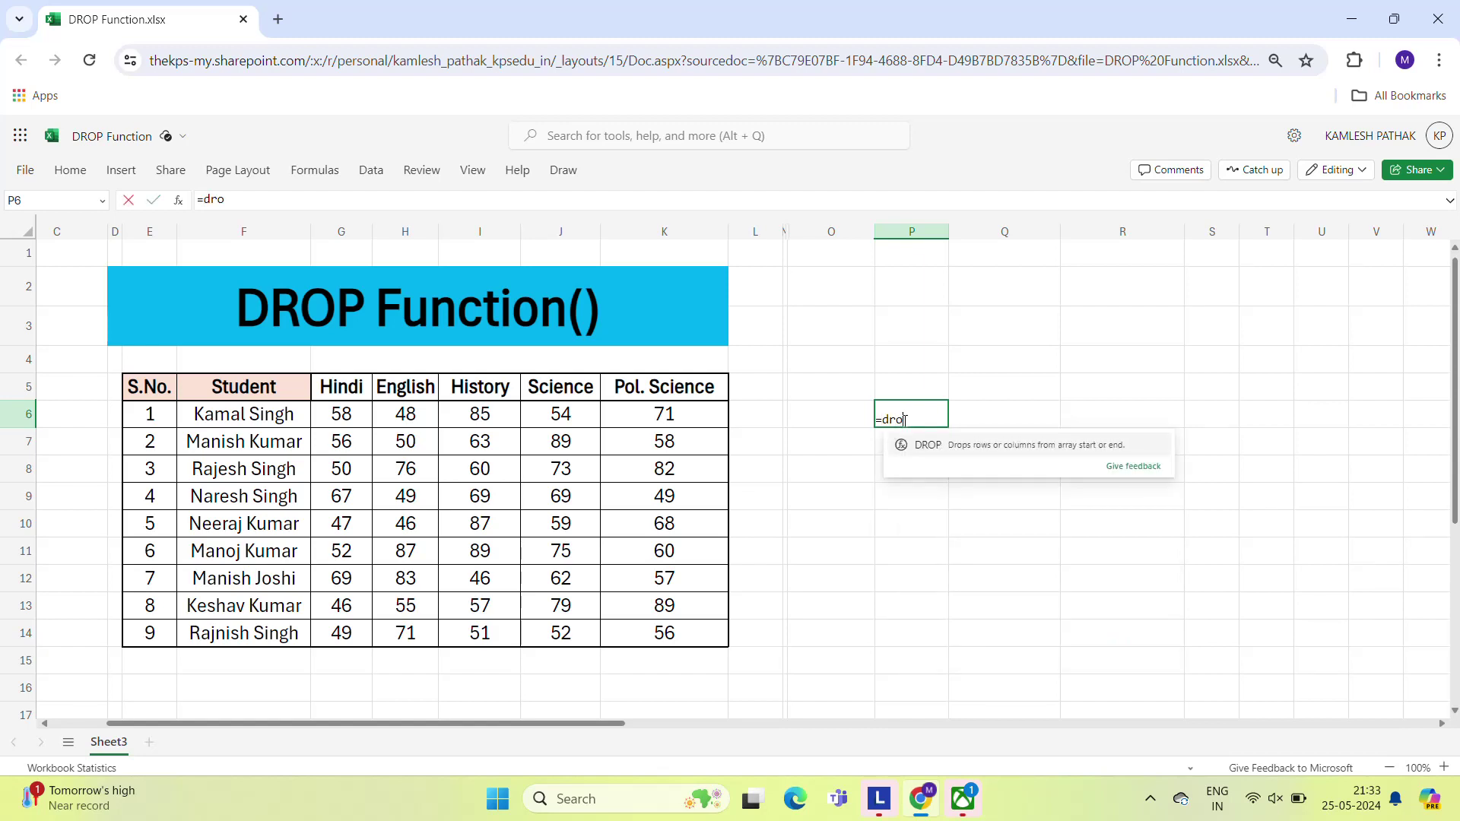
key("Tab")
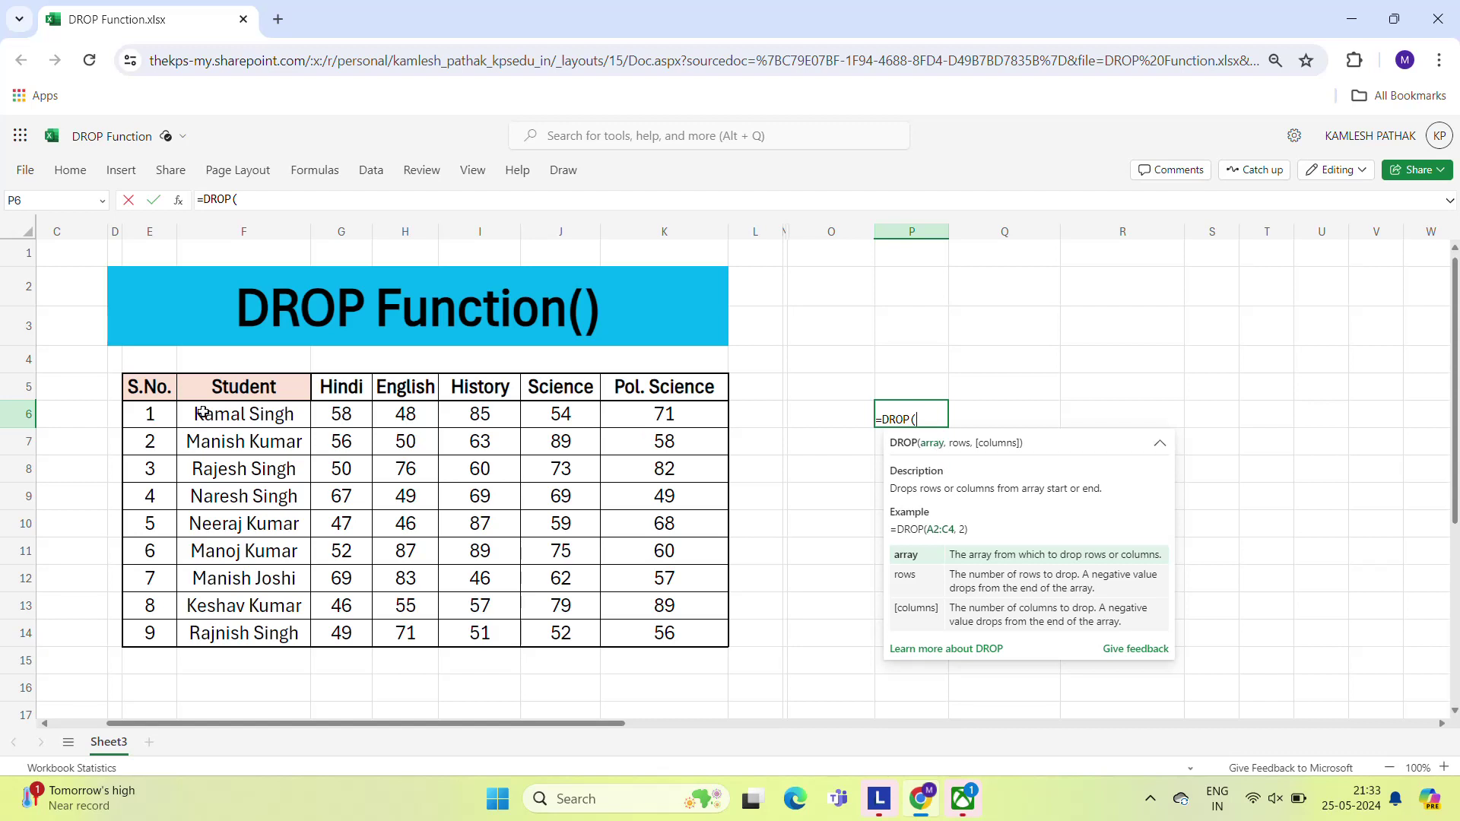
left_click(137, 389)
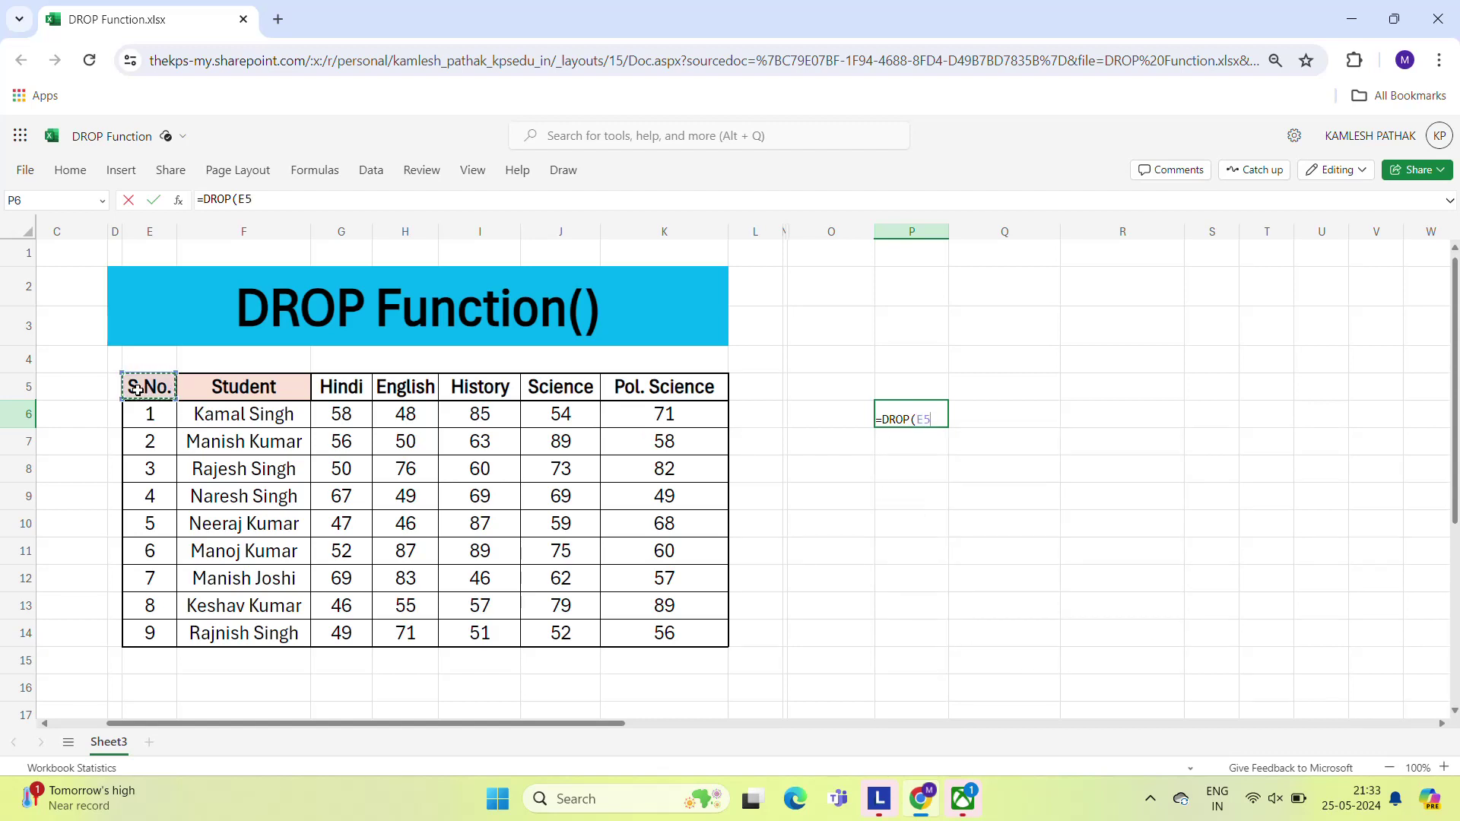
key("shift+Right")
key("shift+Right")
key("shift+Right")
key("shift+Right")
key("shift+Right")
key("shift+Right")
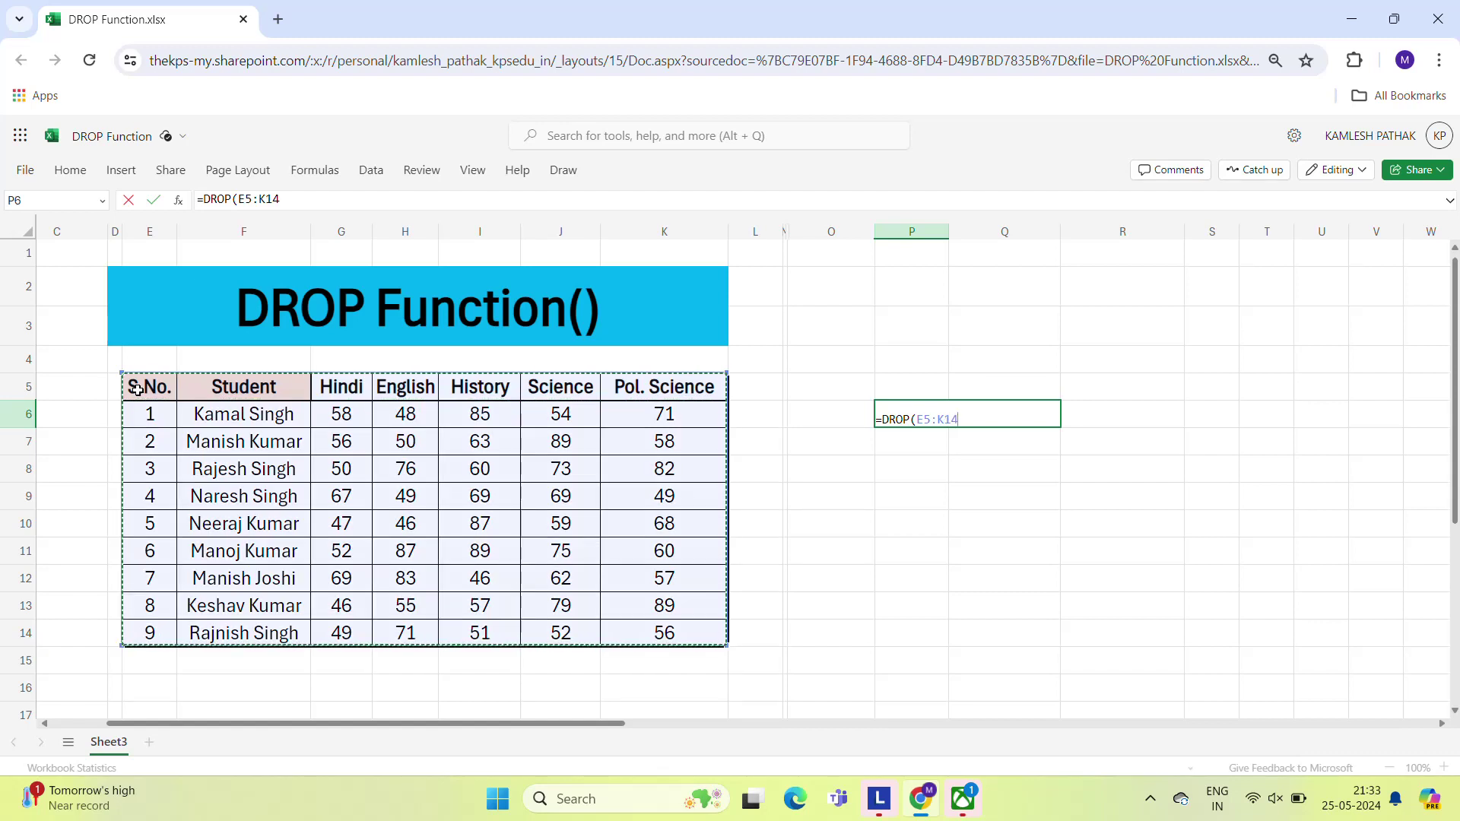
key("ctrl+shift+Down")
type(",-5")
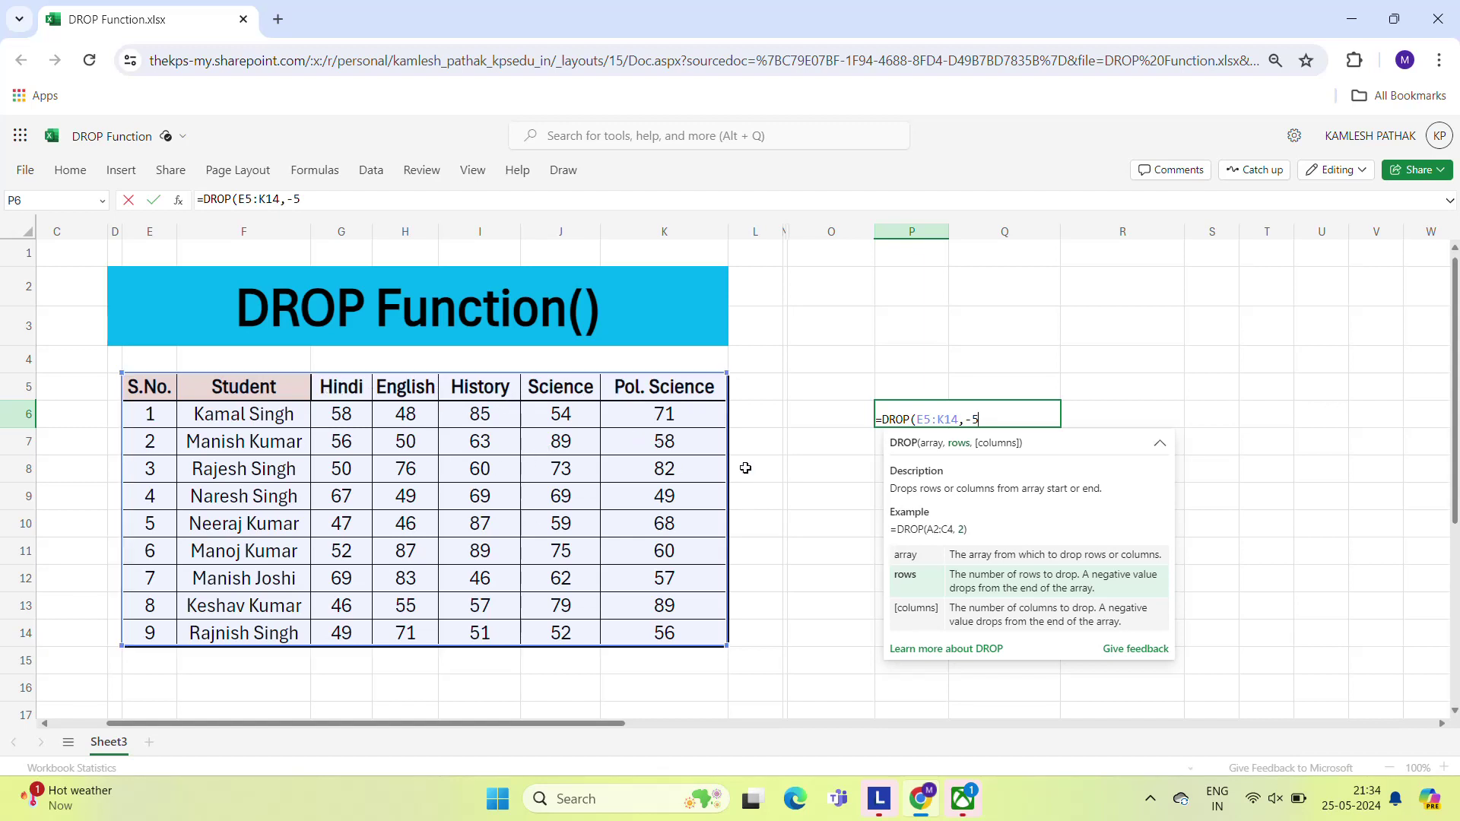
mouse_move(971, 424)
key("Return")
Step: Examine the header row of the spilled result and the DROP formula in P6
key("Up")
key("Right")
key("Right")
key("Left")
key("Left")
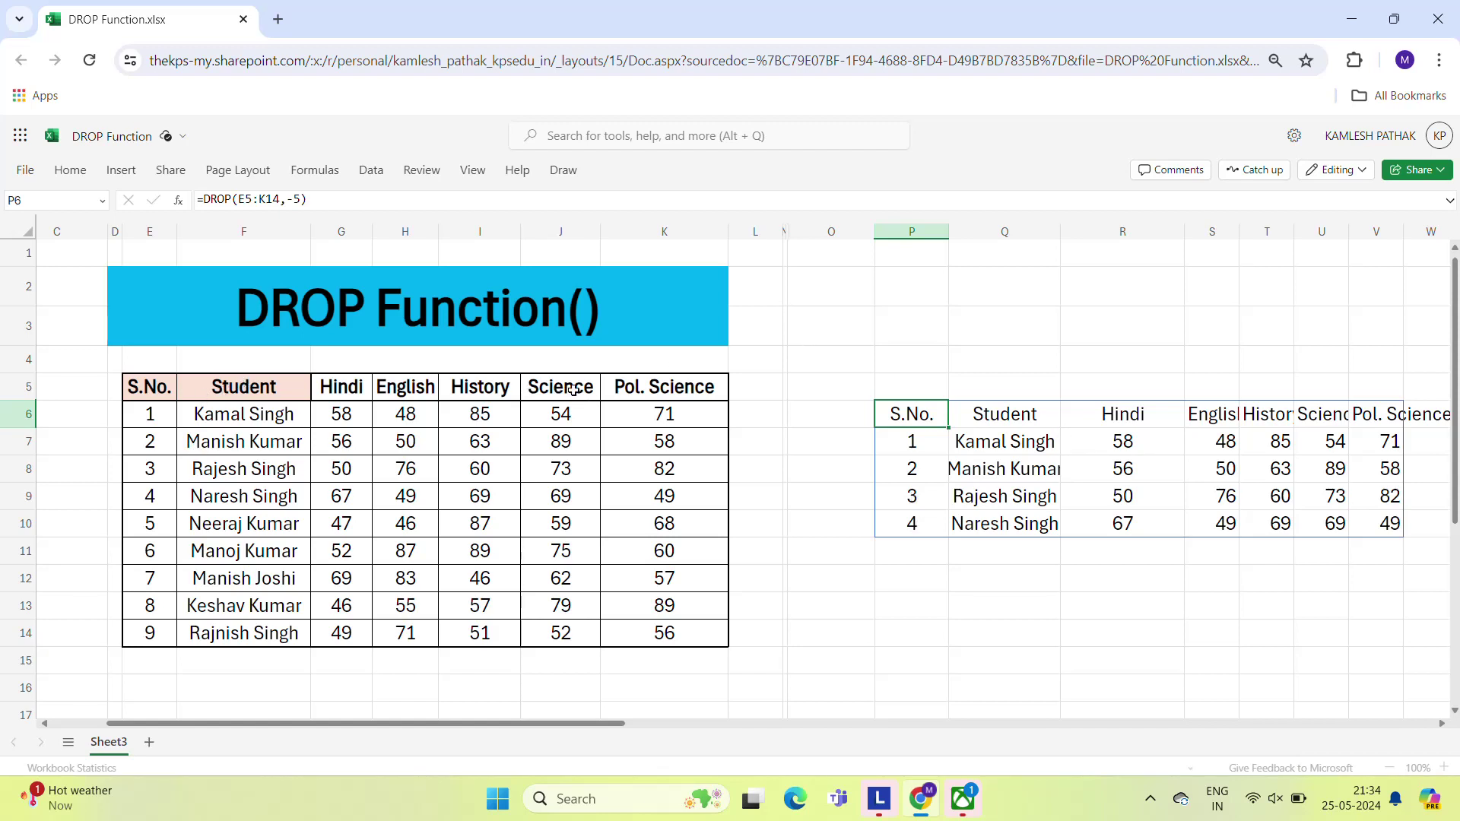
double_click(916, 419)
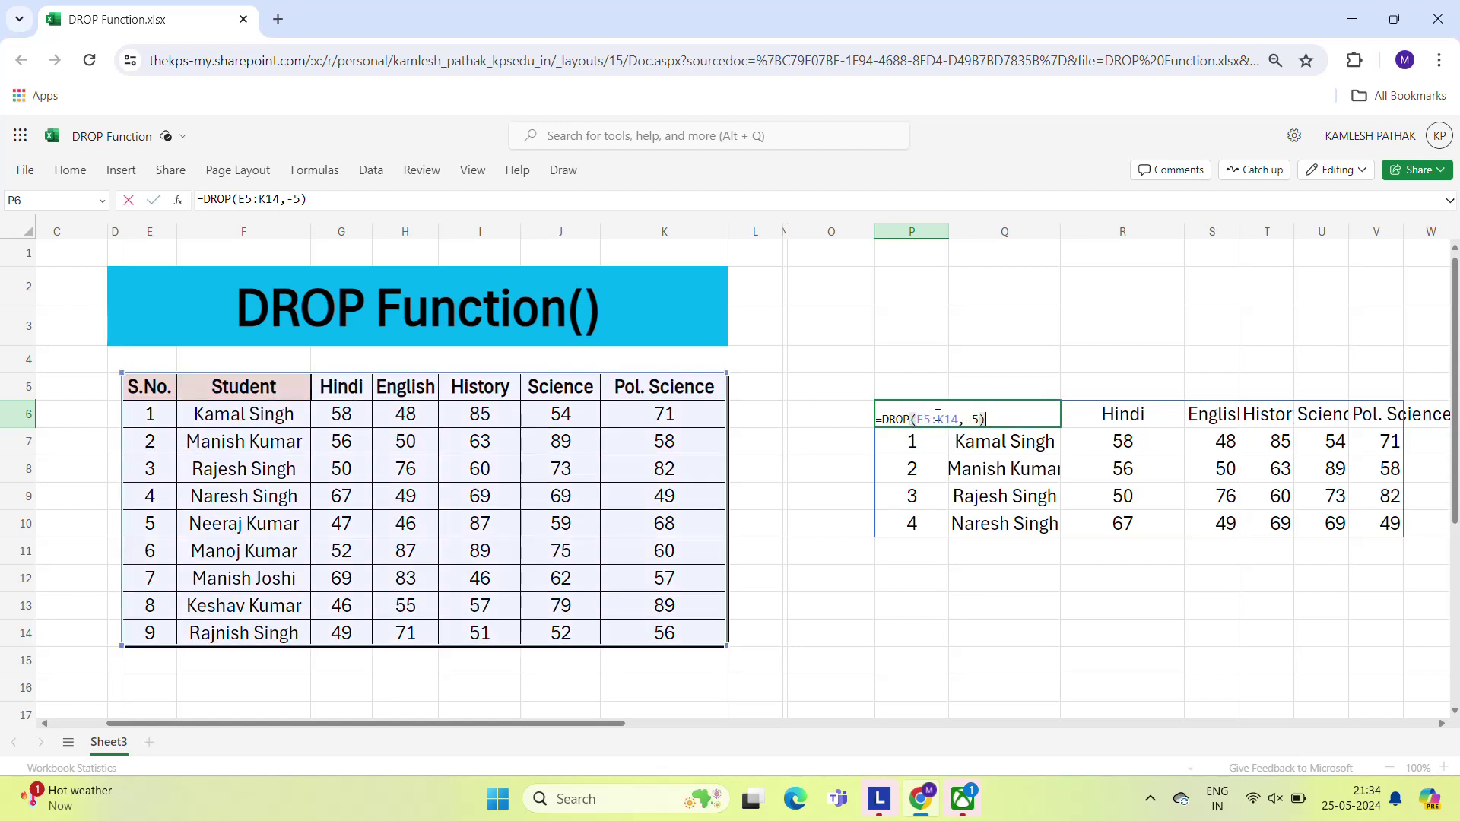
double_click(940, 419)
key("Escape")
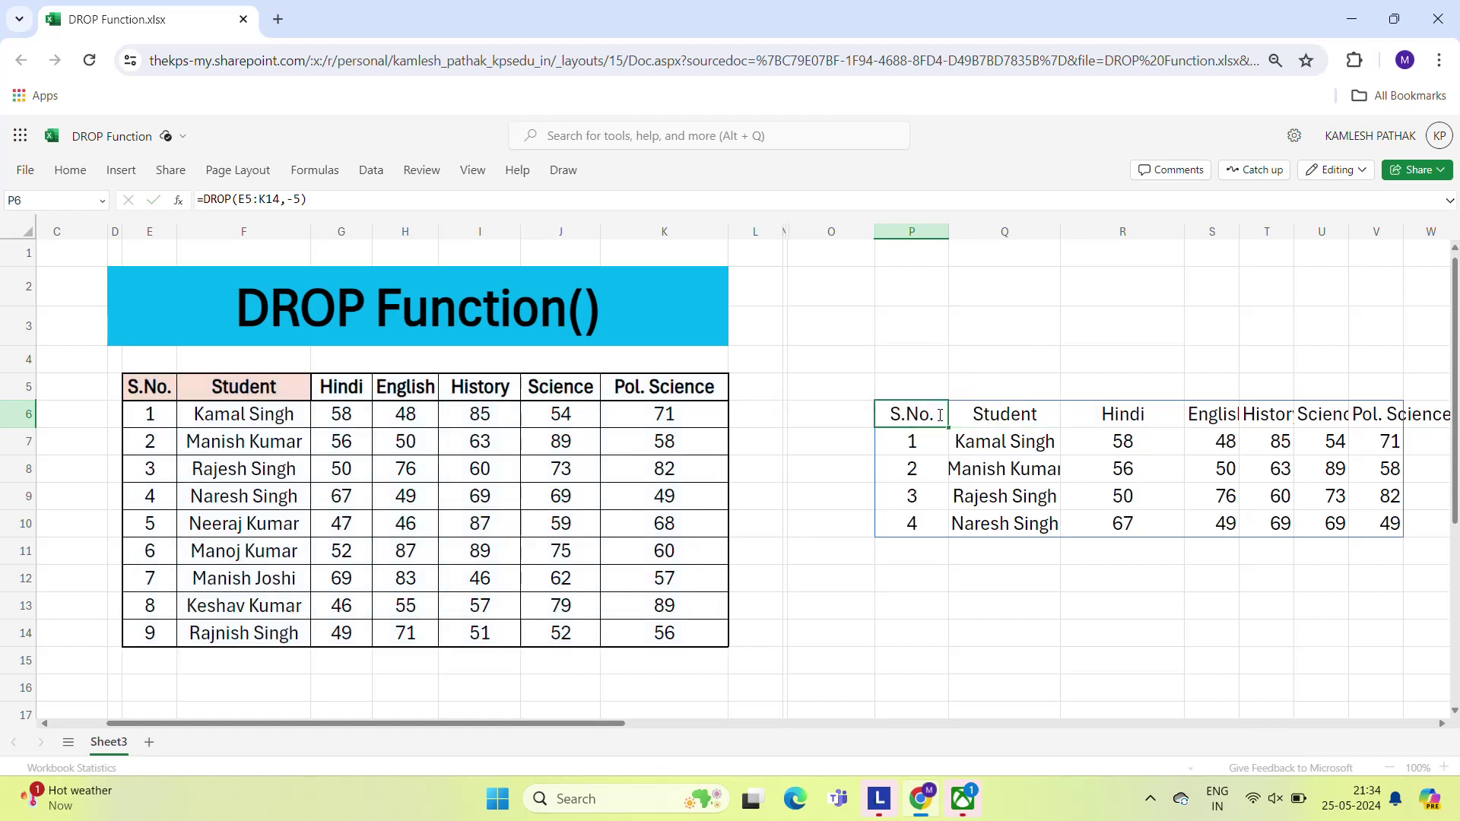
key("Right")
key("Right")
key("Right")
key("Right")
key("Right")
key("Right")
key("Left")
key("Left")
key("Left")
key("Left")
key("Left")
key("Left")
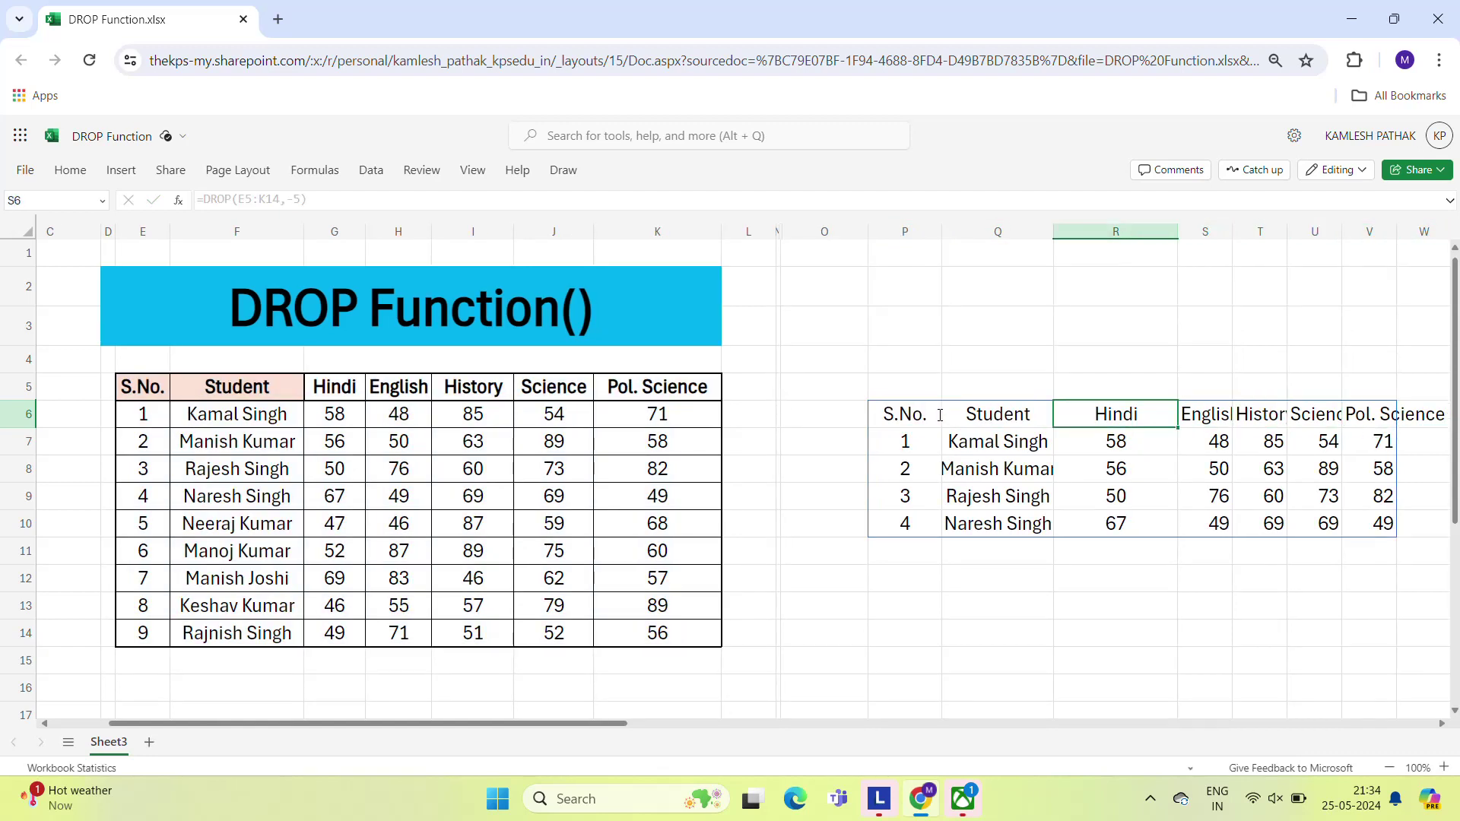
Step: Compare the last row of the spilled result with the source table across row 10
left_click(1016, 530)
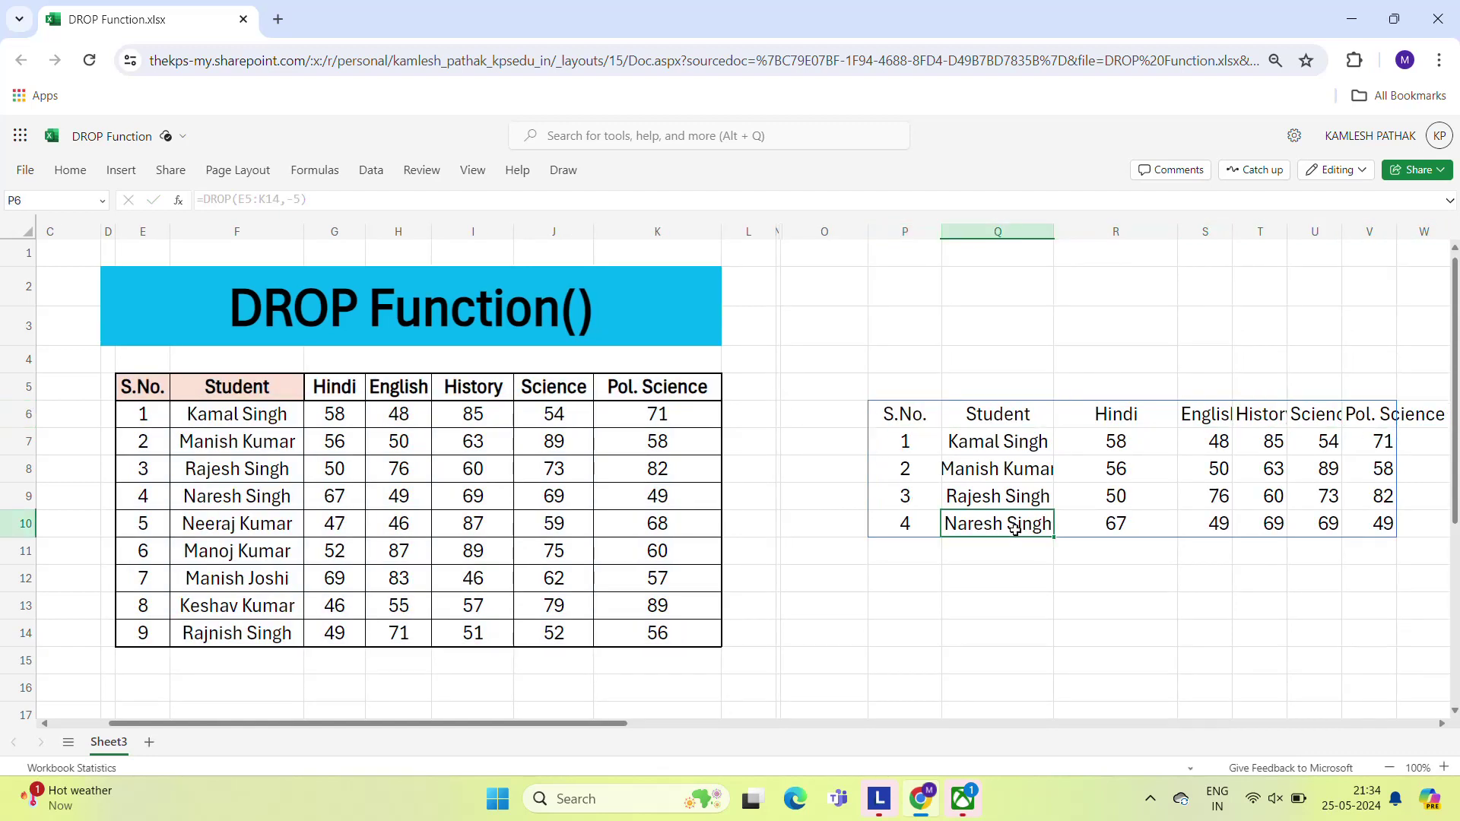
key("Right")
key("Right")
key("Right")
key("Right")
key("Right")
key("Right")
key("Right")
key("Right")
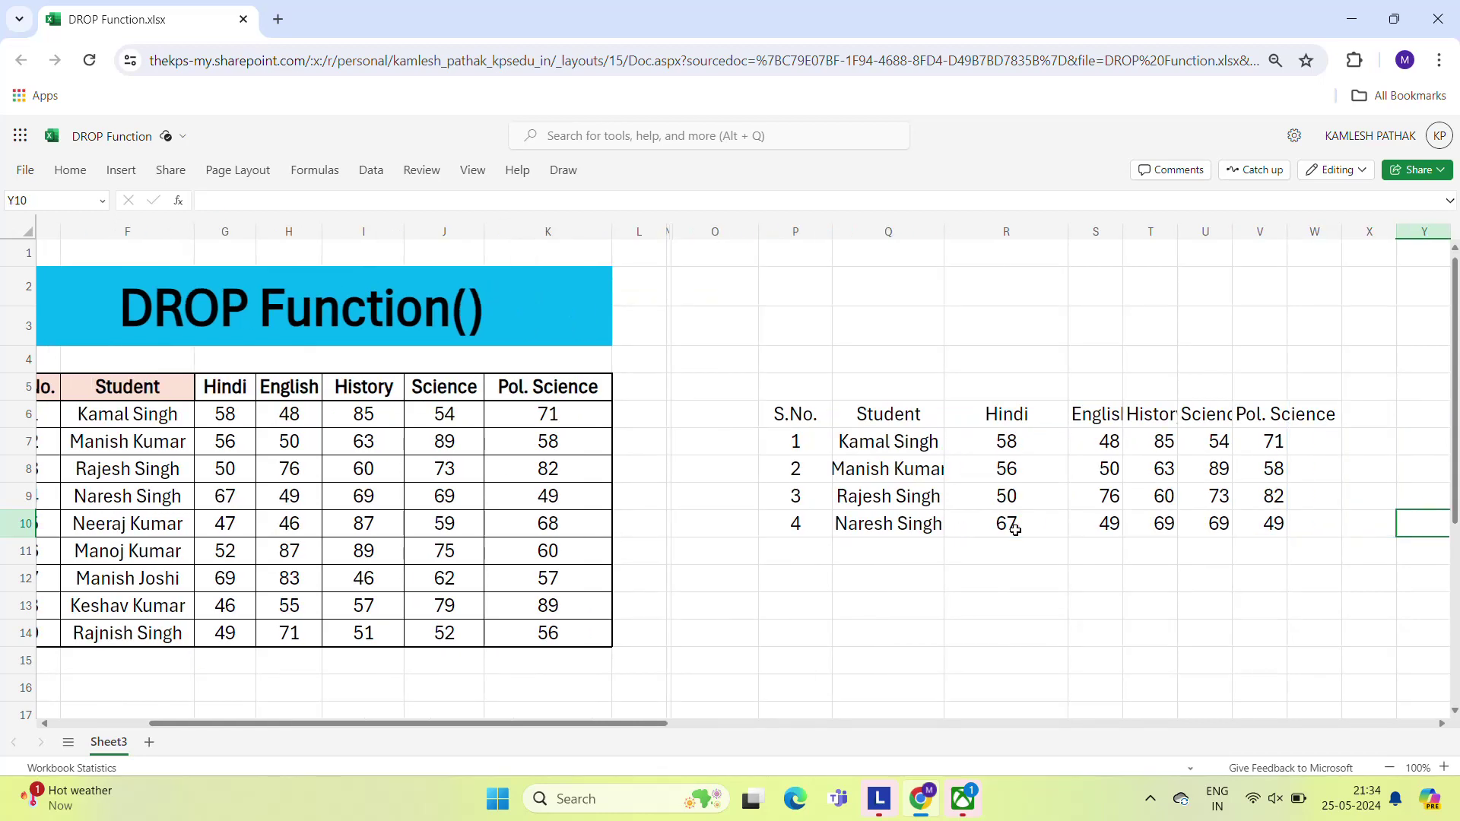
key("Left")
key("Left")
key("Left")
key("Left")
key("Left")
key("Left")
key("Left")
key("Left")
key("Left")
key("Left")
key("Left")
key("Left")
key("Left")
key("Left")
key("Left")
key("Left")
key("Left")
key("Left")
key("Left")
key("Left")
key("Left")
key("Left")
key("Left")
key("Right")
key("Right")
key("Right")
key("Right")
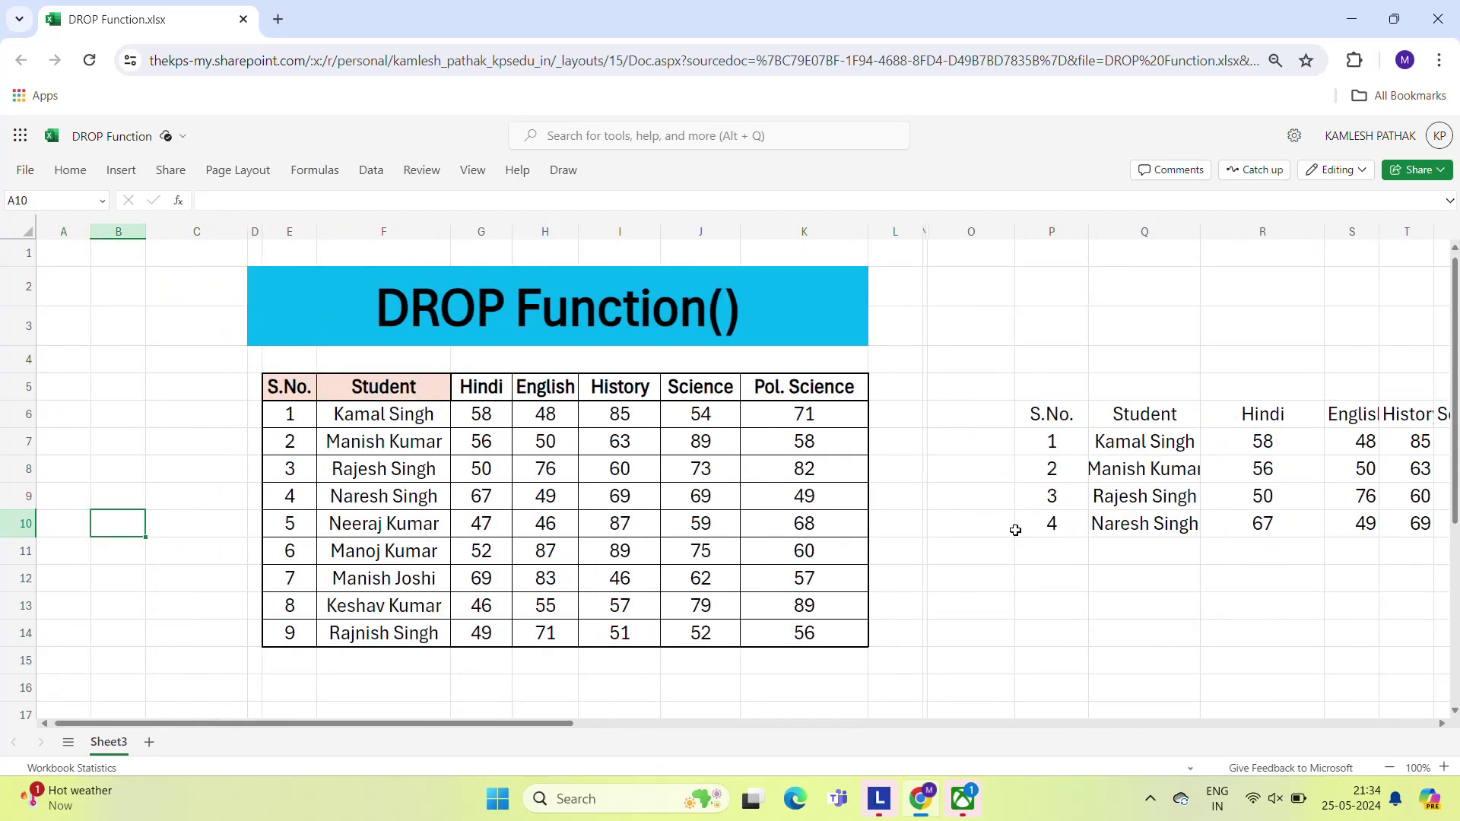
key("Right")
key("Right")
key("Right")
key("Right")
key("Right")
key("Right")
key("Right")
key("Right")
key("Right")
key("Right")
key("Right")
key("Right")
key("Right")
key("Right")
key("Right")
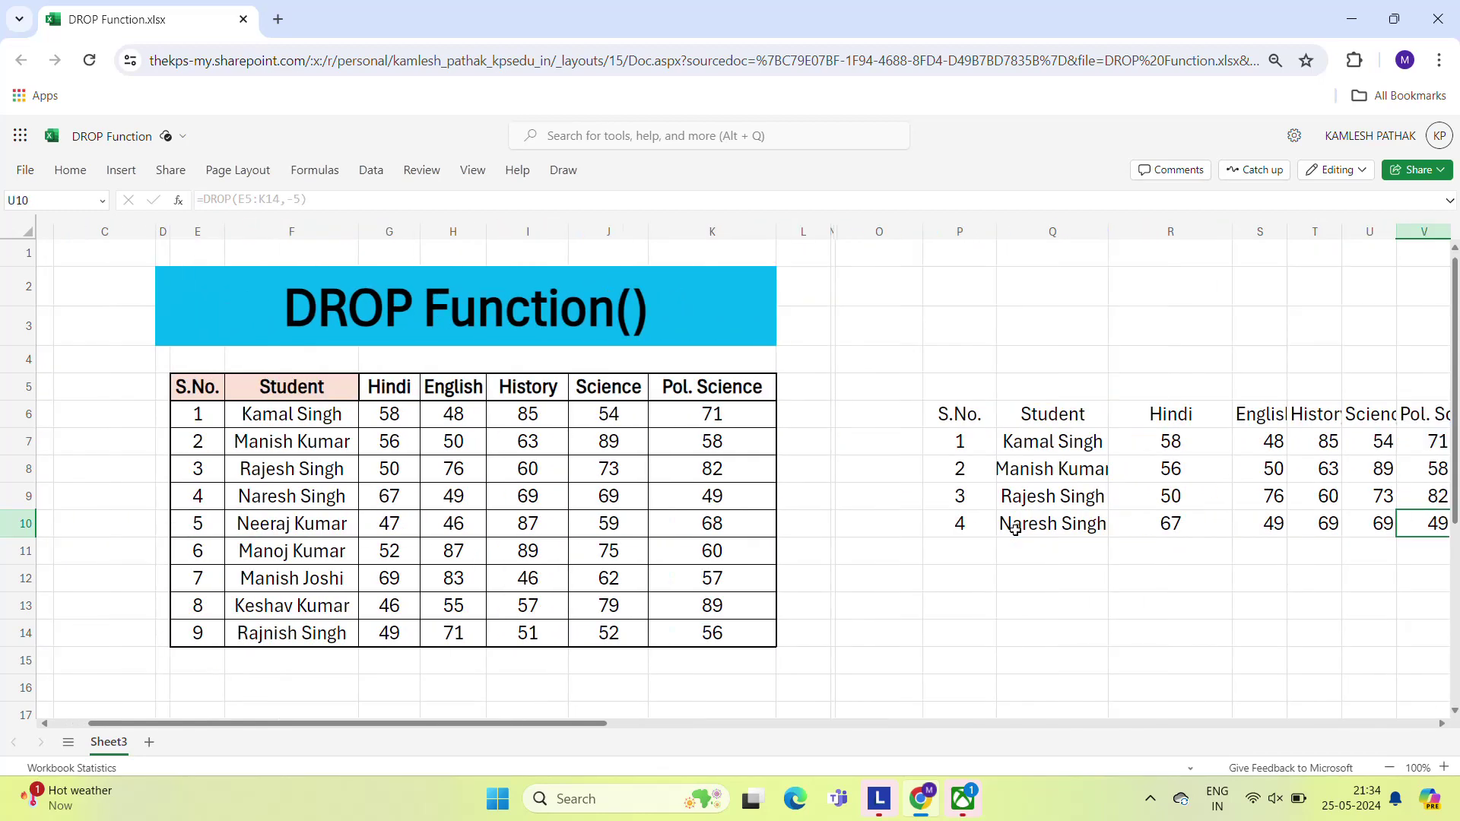
key("Left")
key("Left")
key("Left")
key("Left")
key("Left")
key("Left")
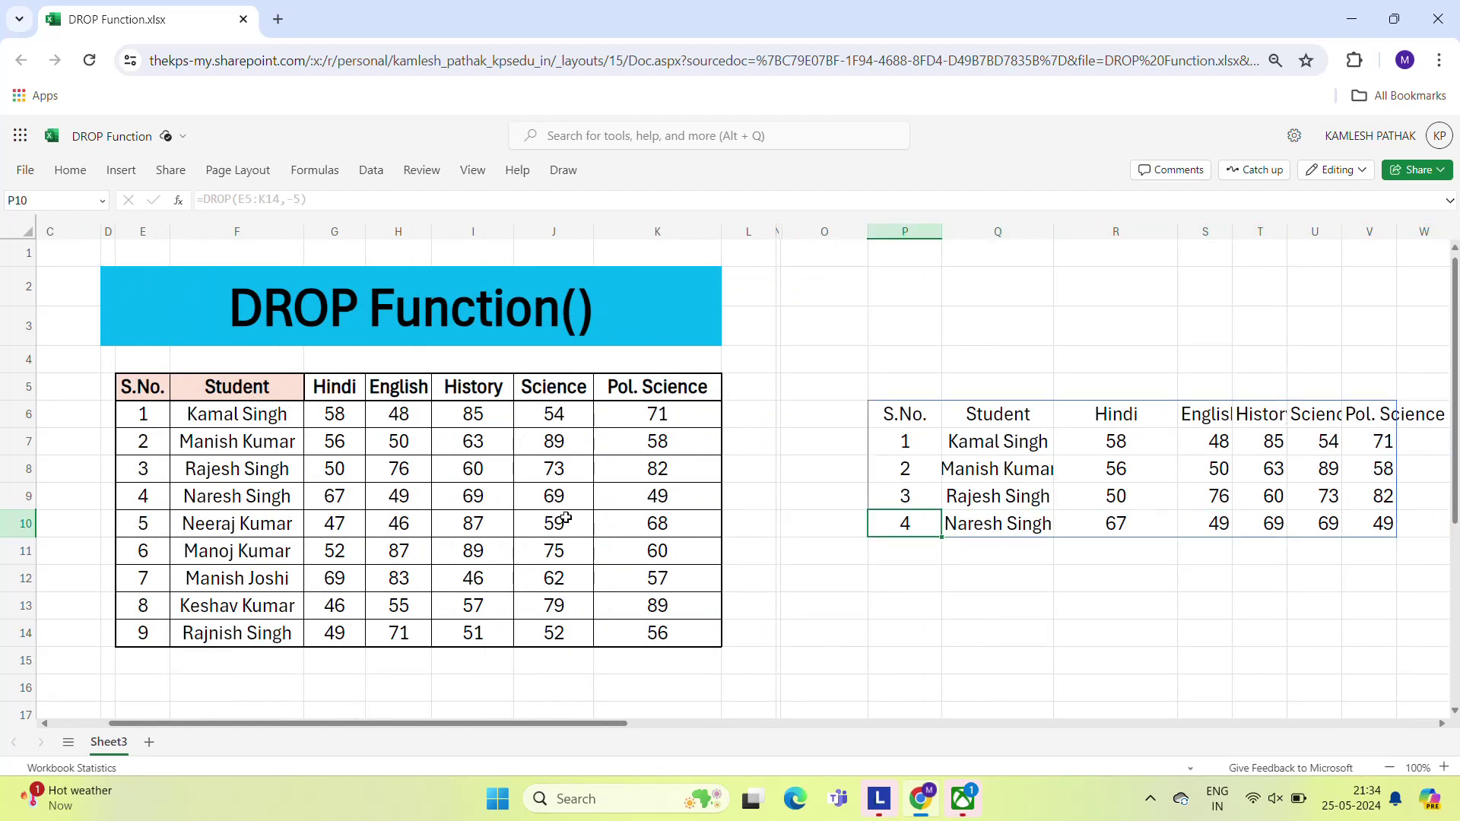
Step: Select the source table's S.No. column, E5:E14, to check its rows
left_click(252, 419)
key("Up")
key("Left")
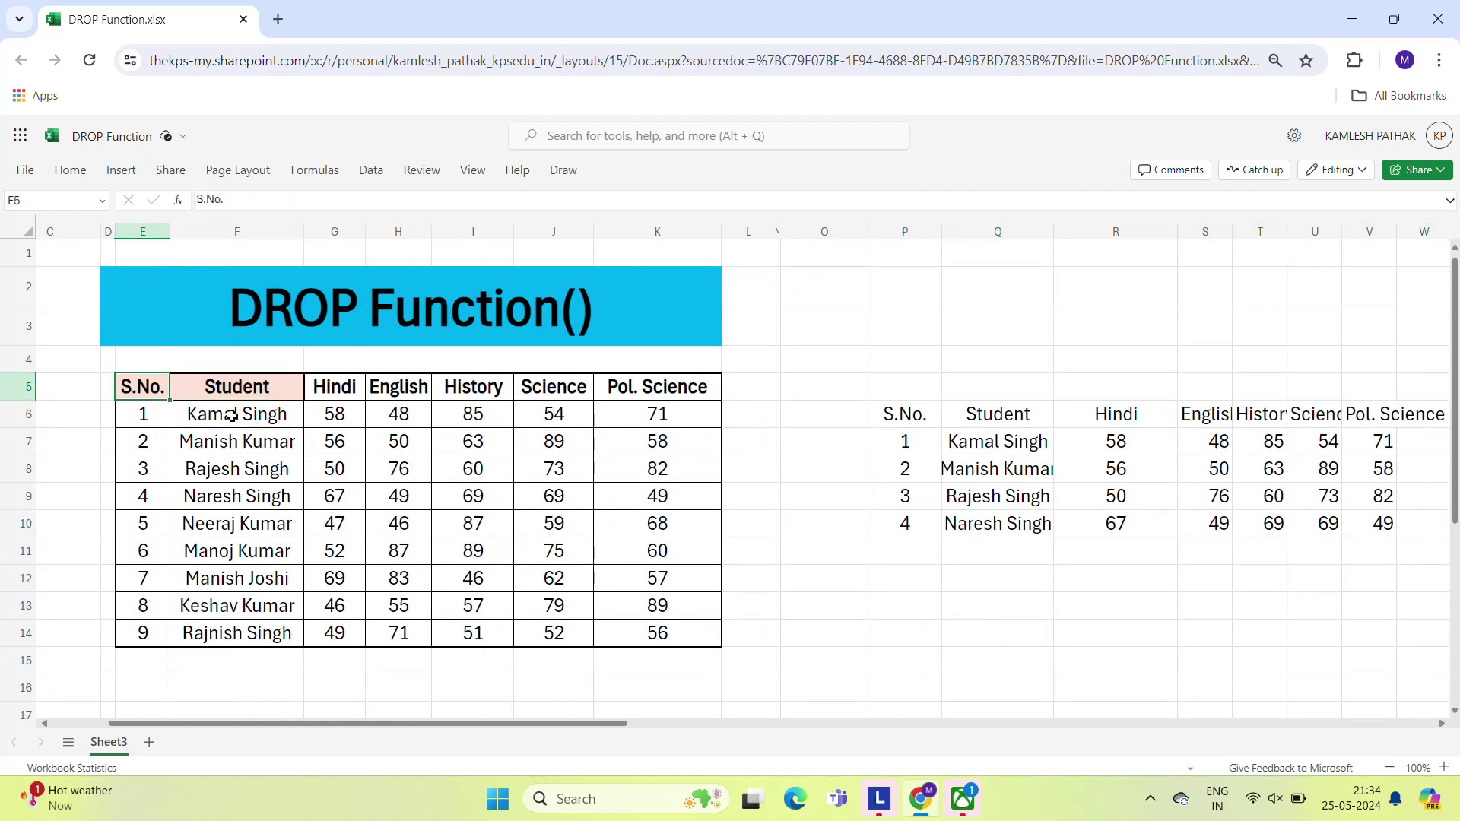
key("ctrl+shift+Down")
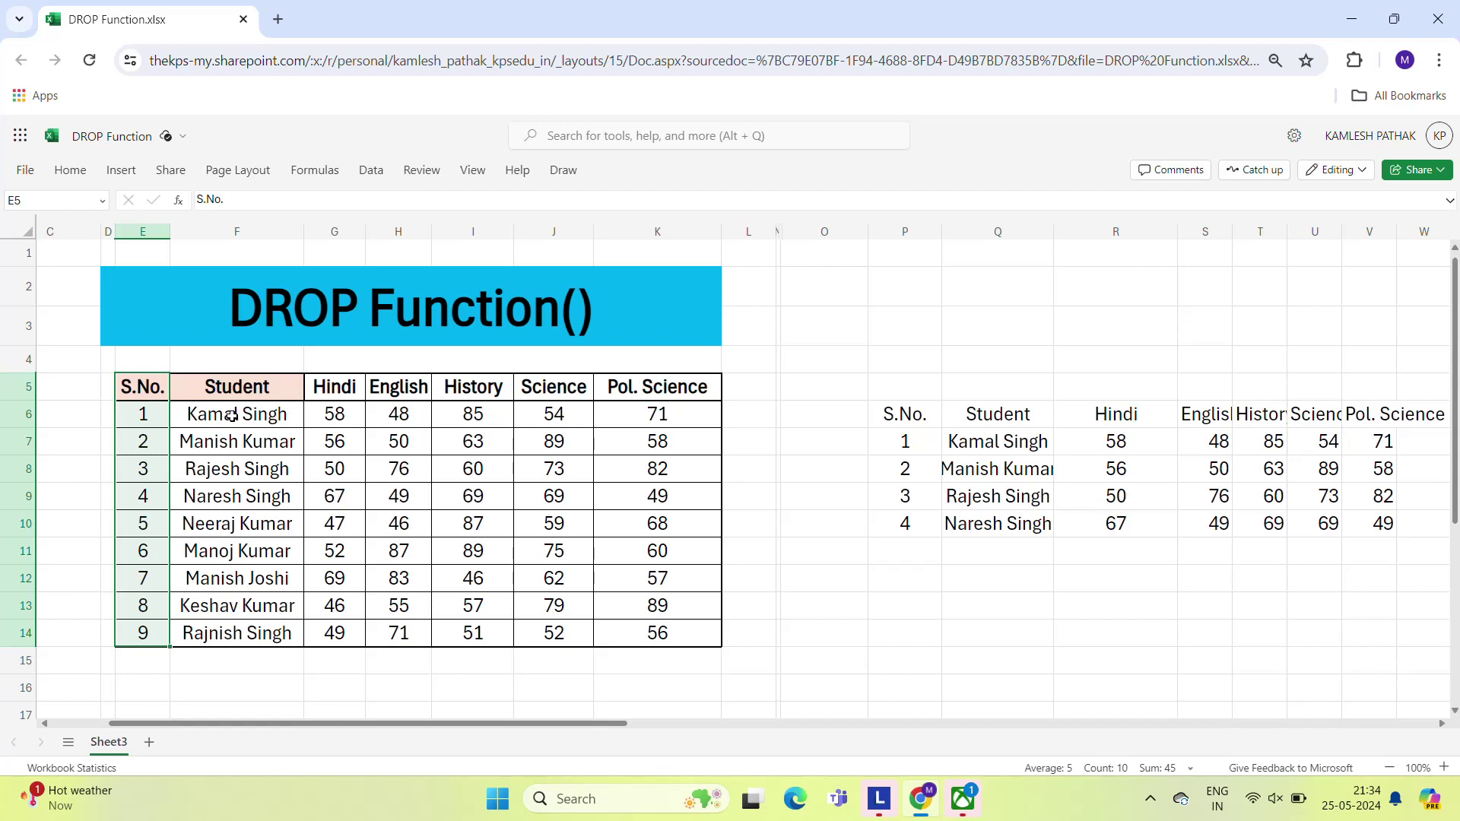
Step: Change the rows argument of the DROP formula in P6 to -1
key("Right")
key("Right")
key("Right")
key("Right")
key("Right")
key("Right")
key("Right")
key("Right")
key("Right")
key("Right")
key("Down")
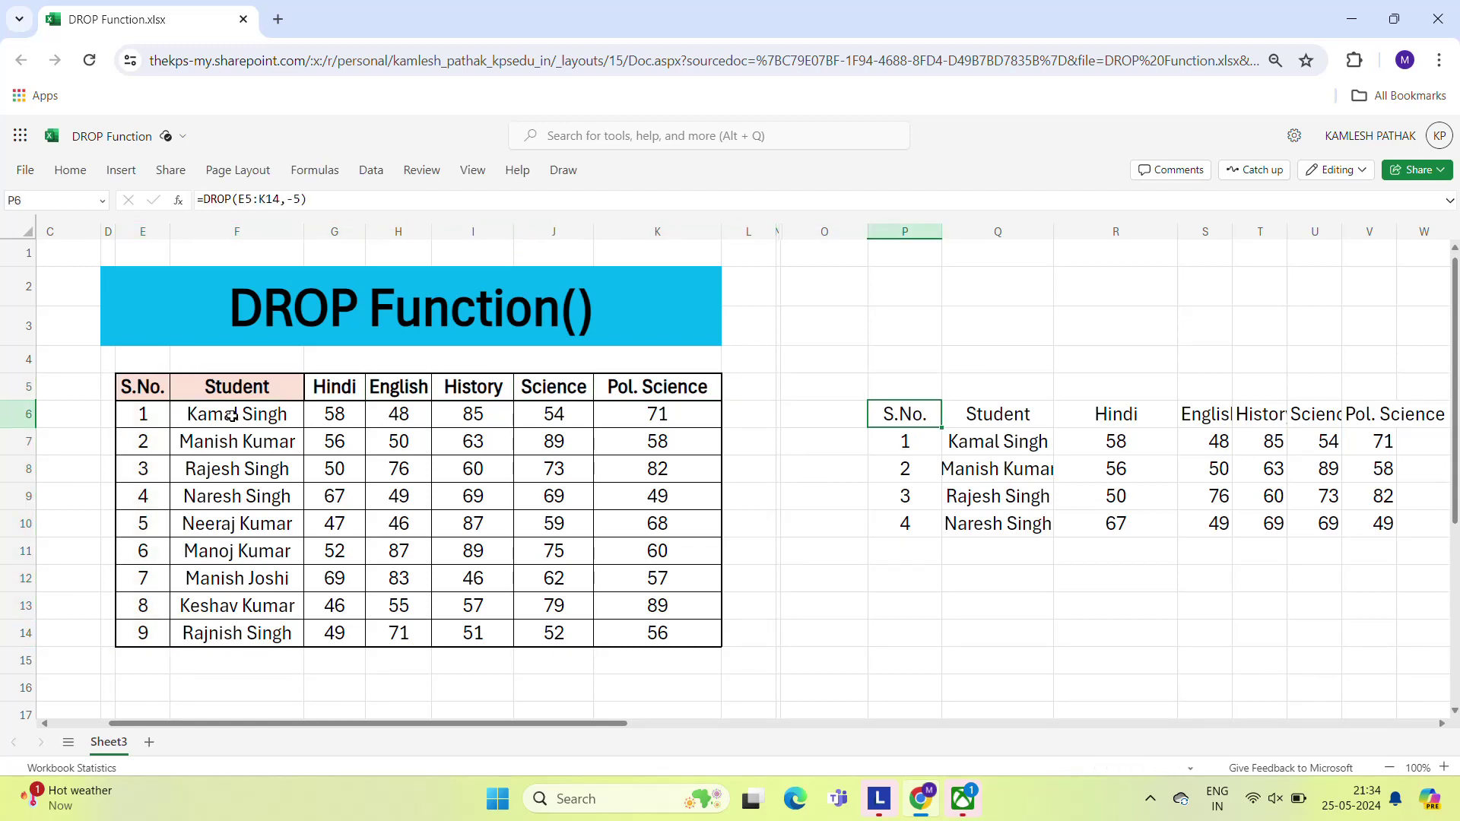
key("F2")
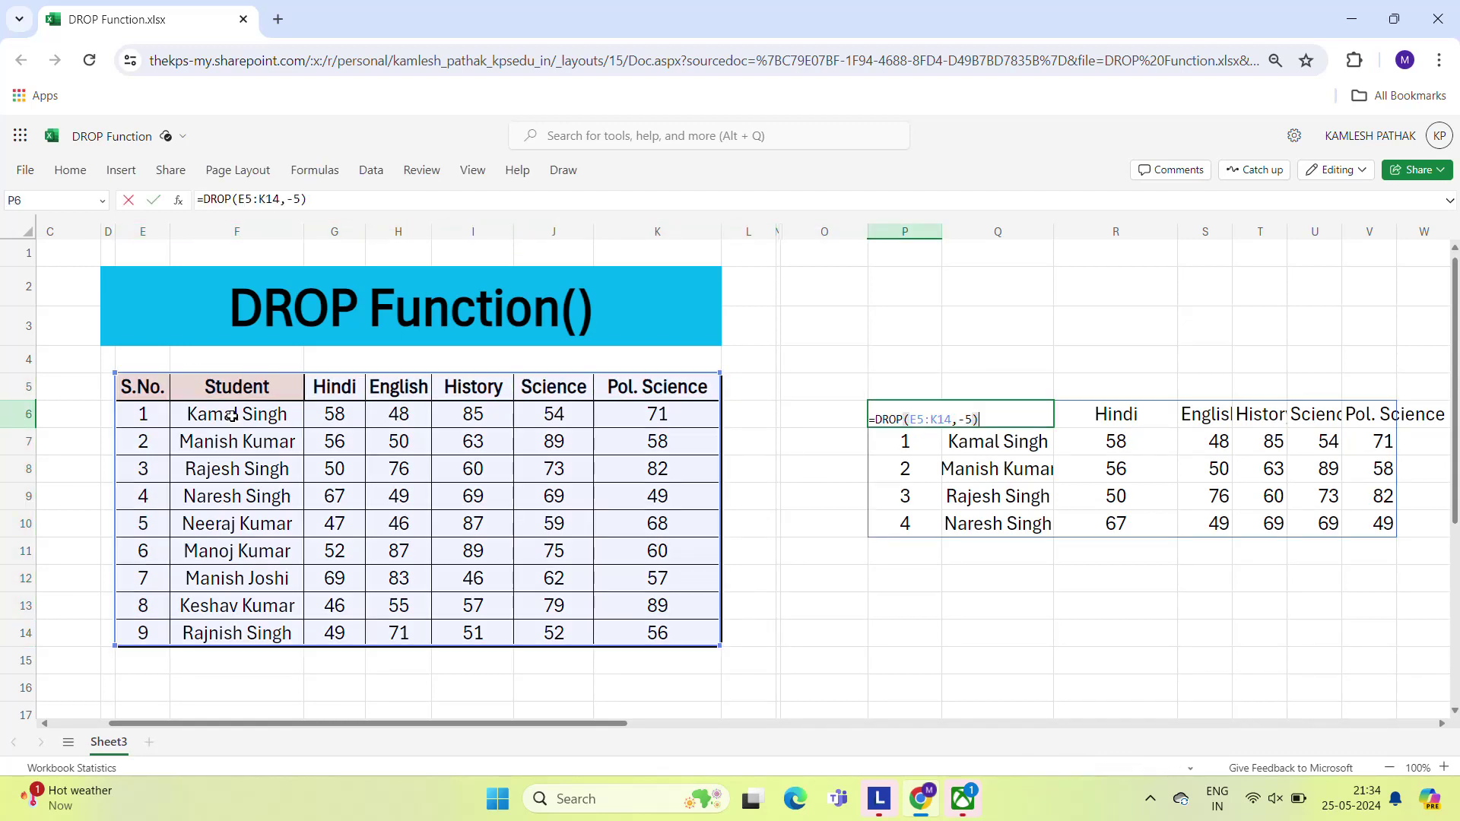
key("shift+Right")
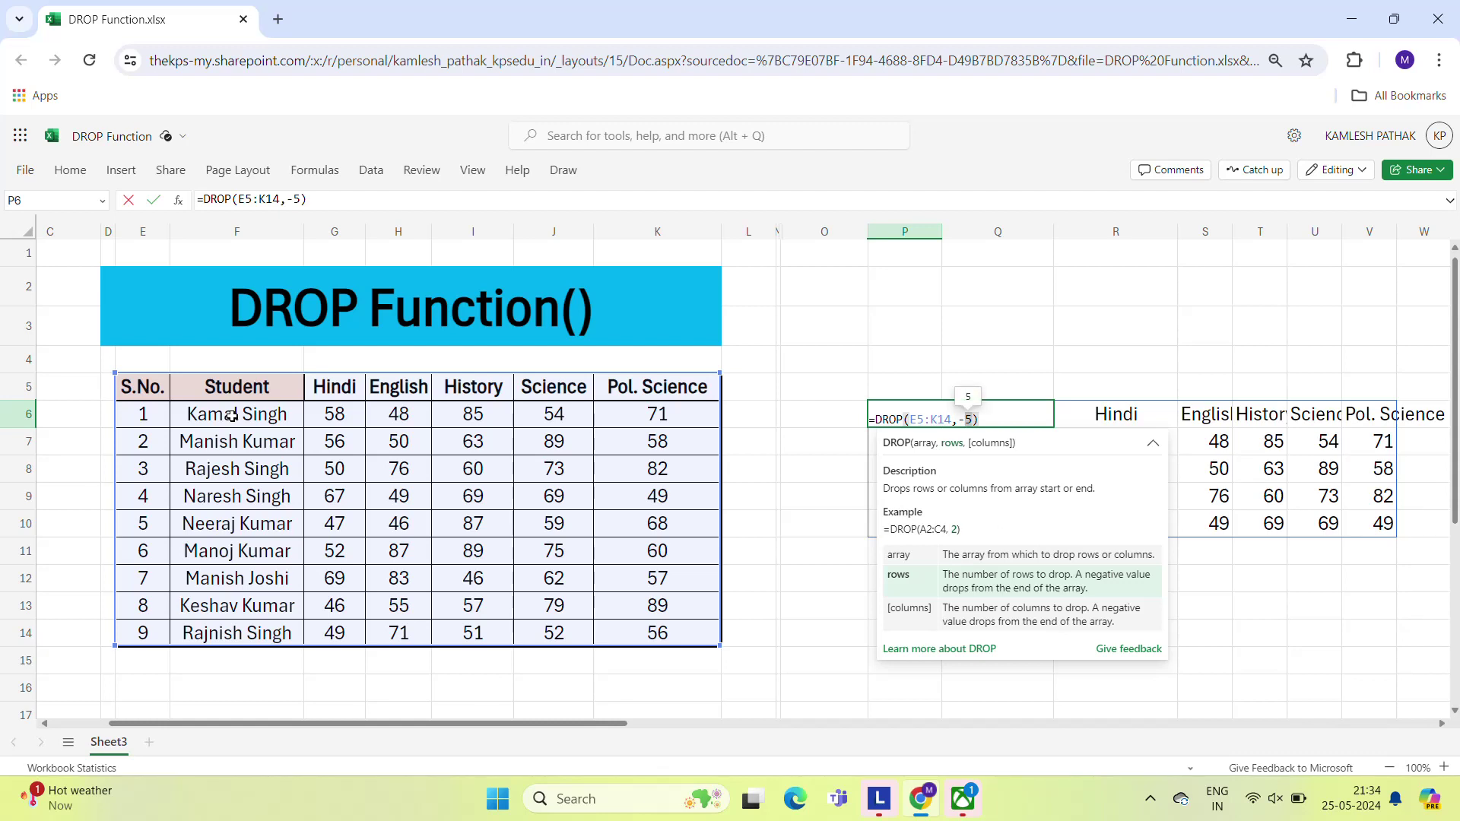
type("1")
key("Return")
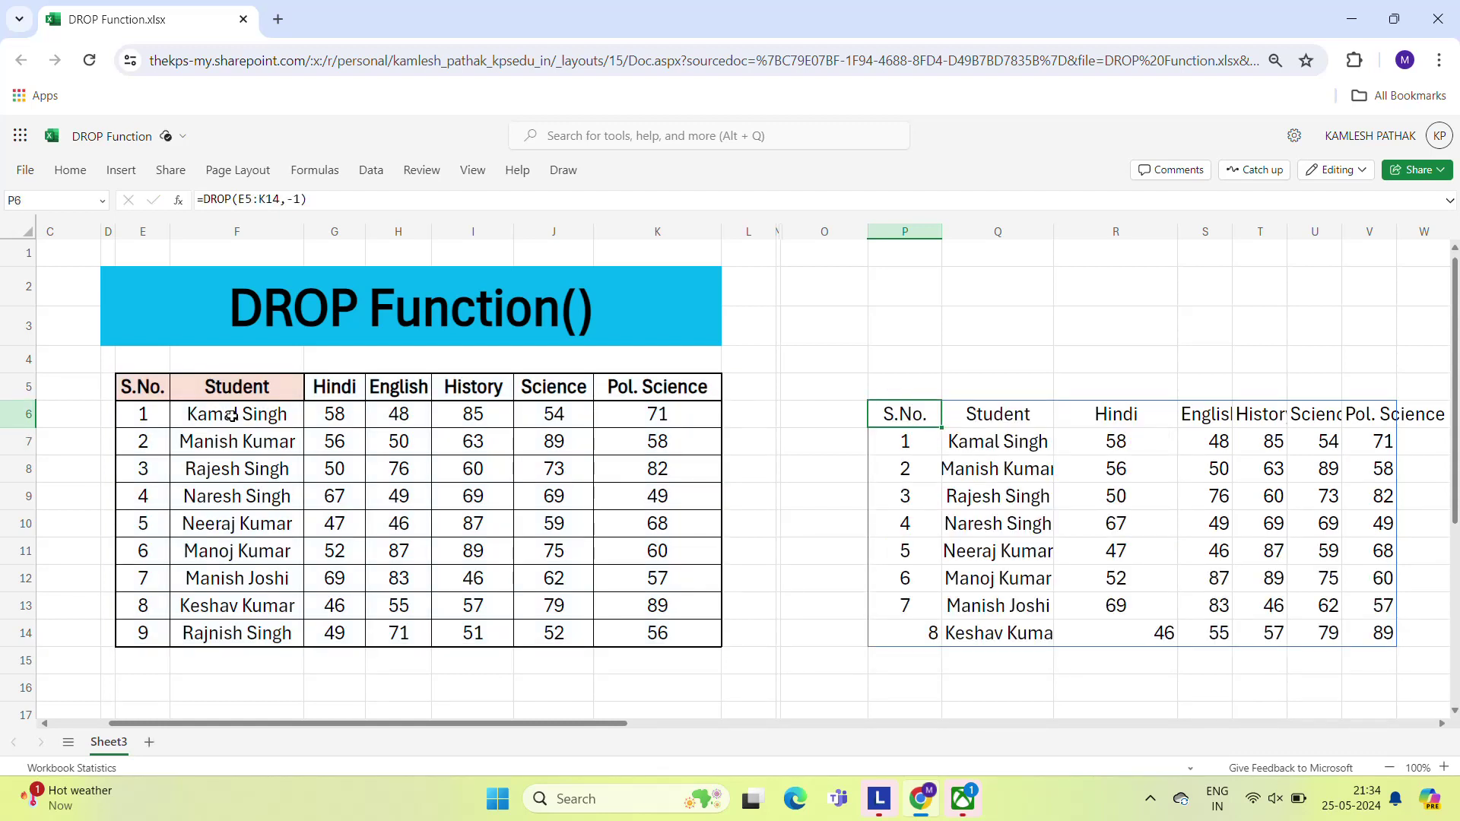
Step: Compare the source table's last record in row 14 with the end of the spilled result
left_click(211, 641)
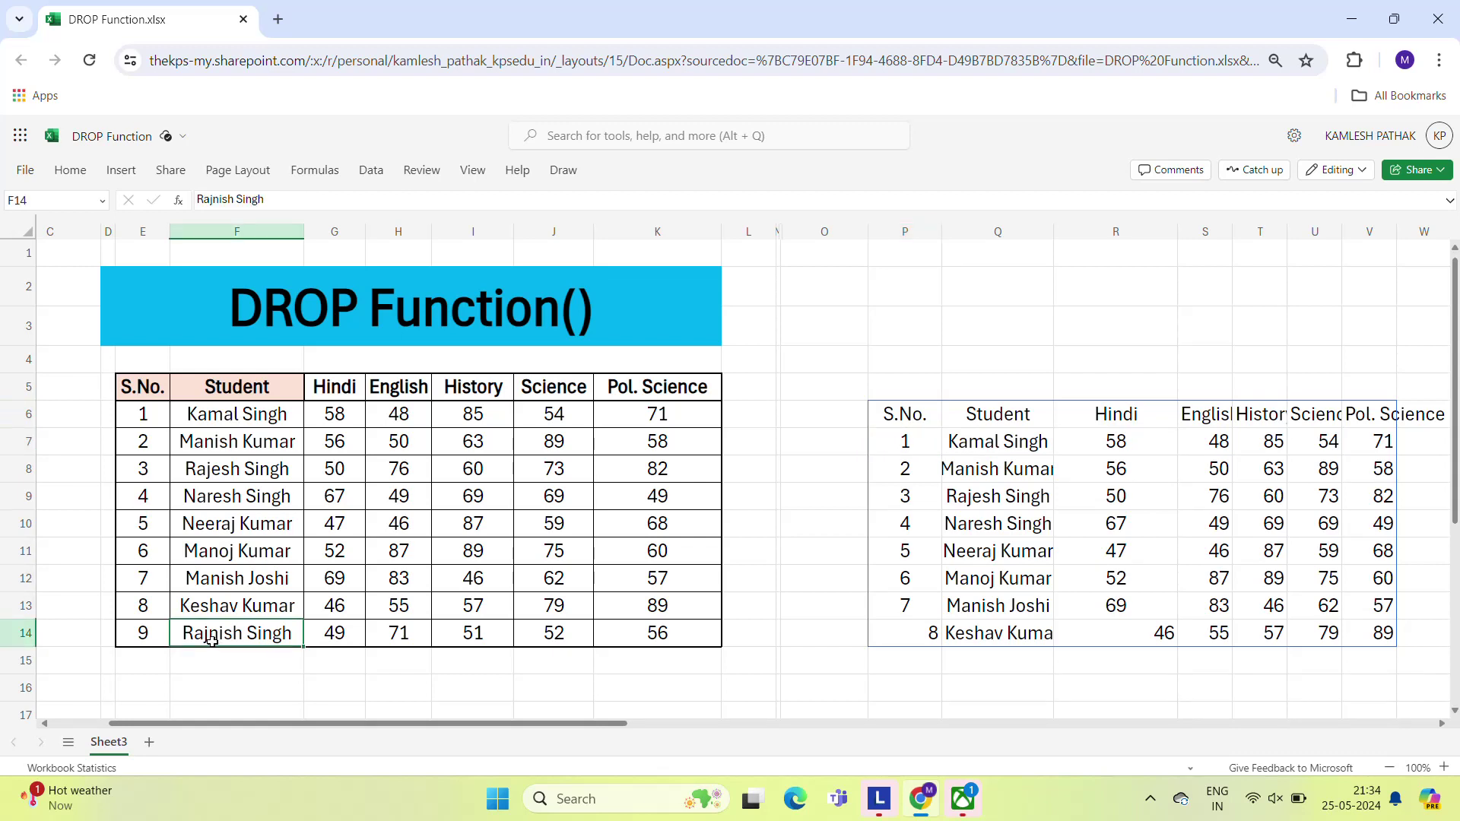
key("Right")
key("Right")
key("Right")
key("Right")
key("Right")
key("Right")
key("Right")
key("Right")
key("Right")
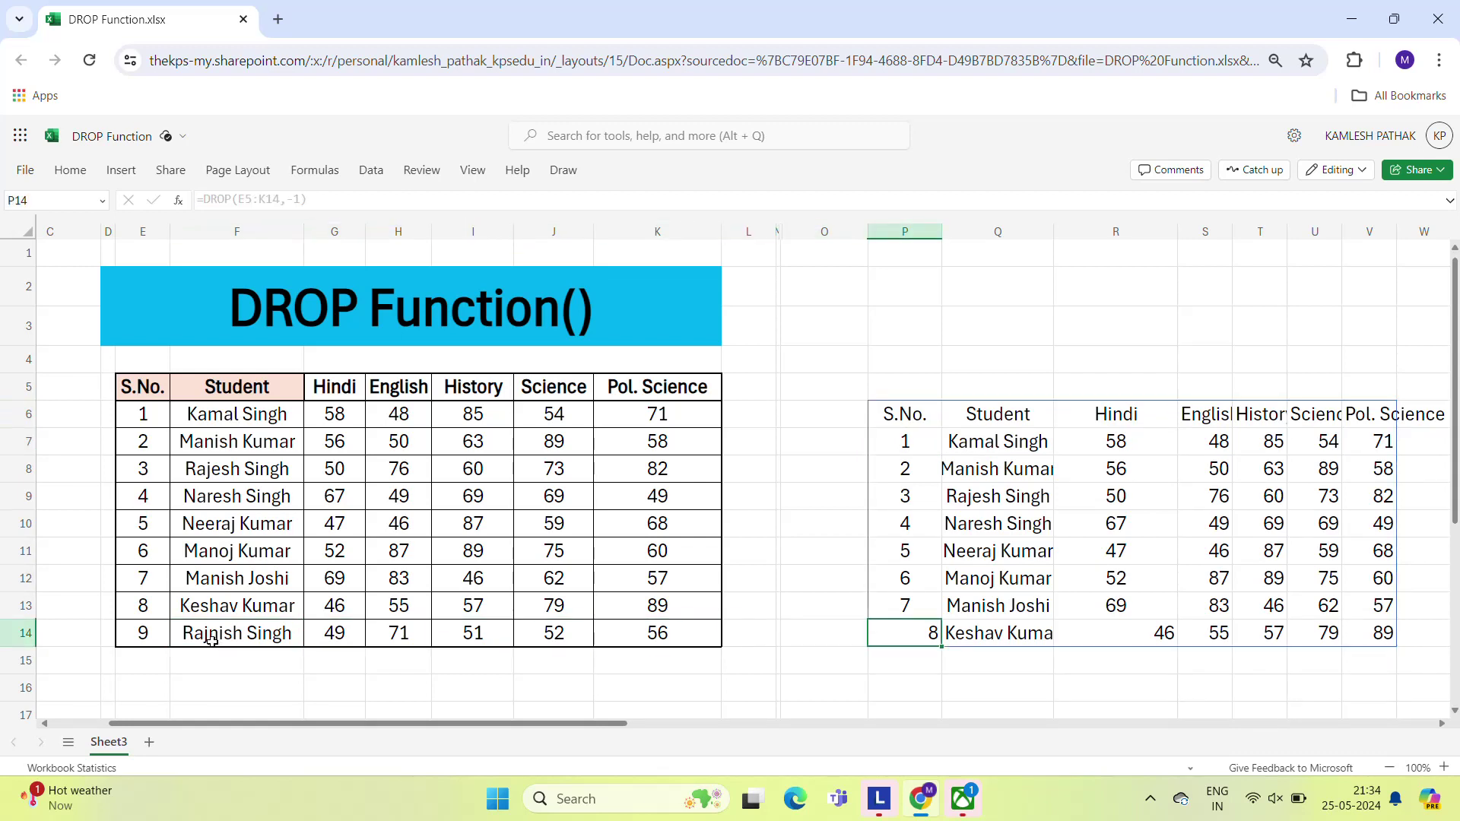
Step: Set the rows argument of the DROP formula in P6 to 0
key("Up")
key("Up")
key("Up")
key("Up")
key("Up")
key("Up")
key("Up")
key("Up")
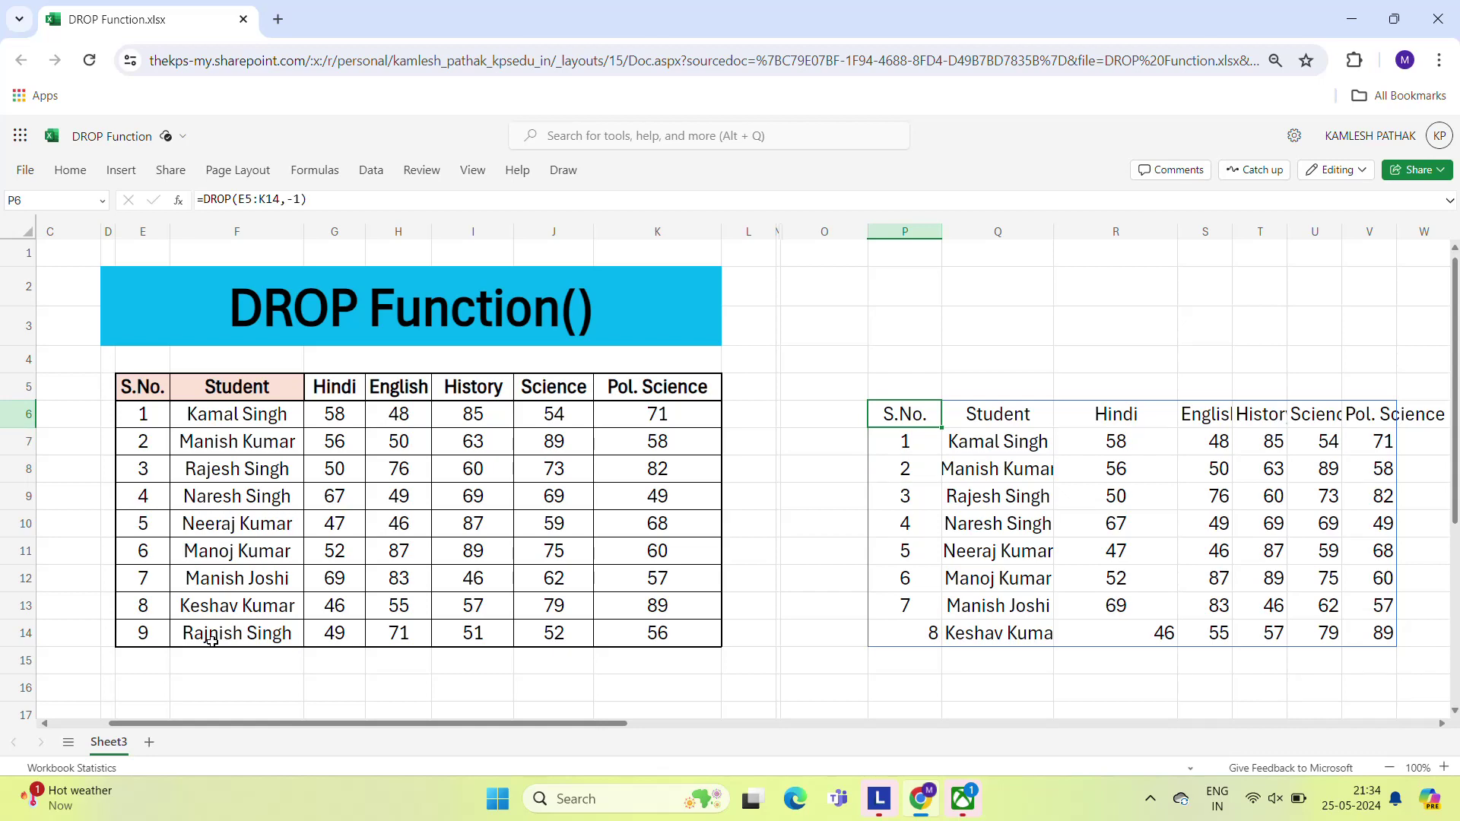
key("F2")
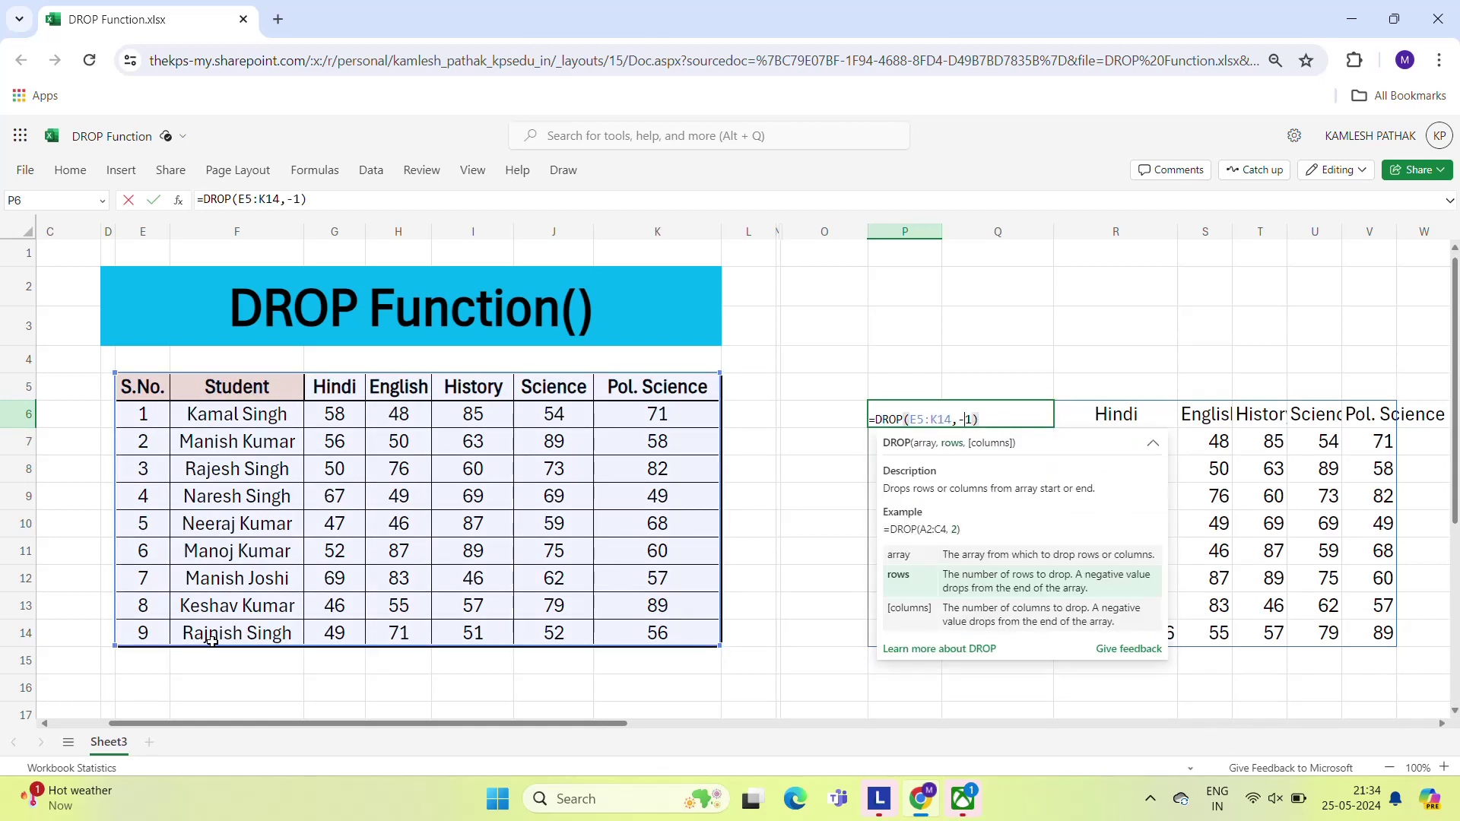
key("BackSpace")
key("BackSpace")
type("0")
key("Return")
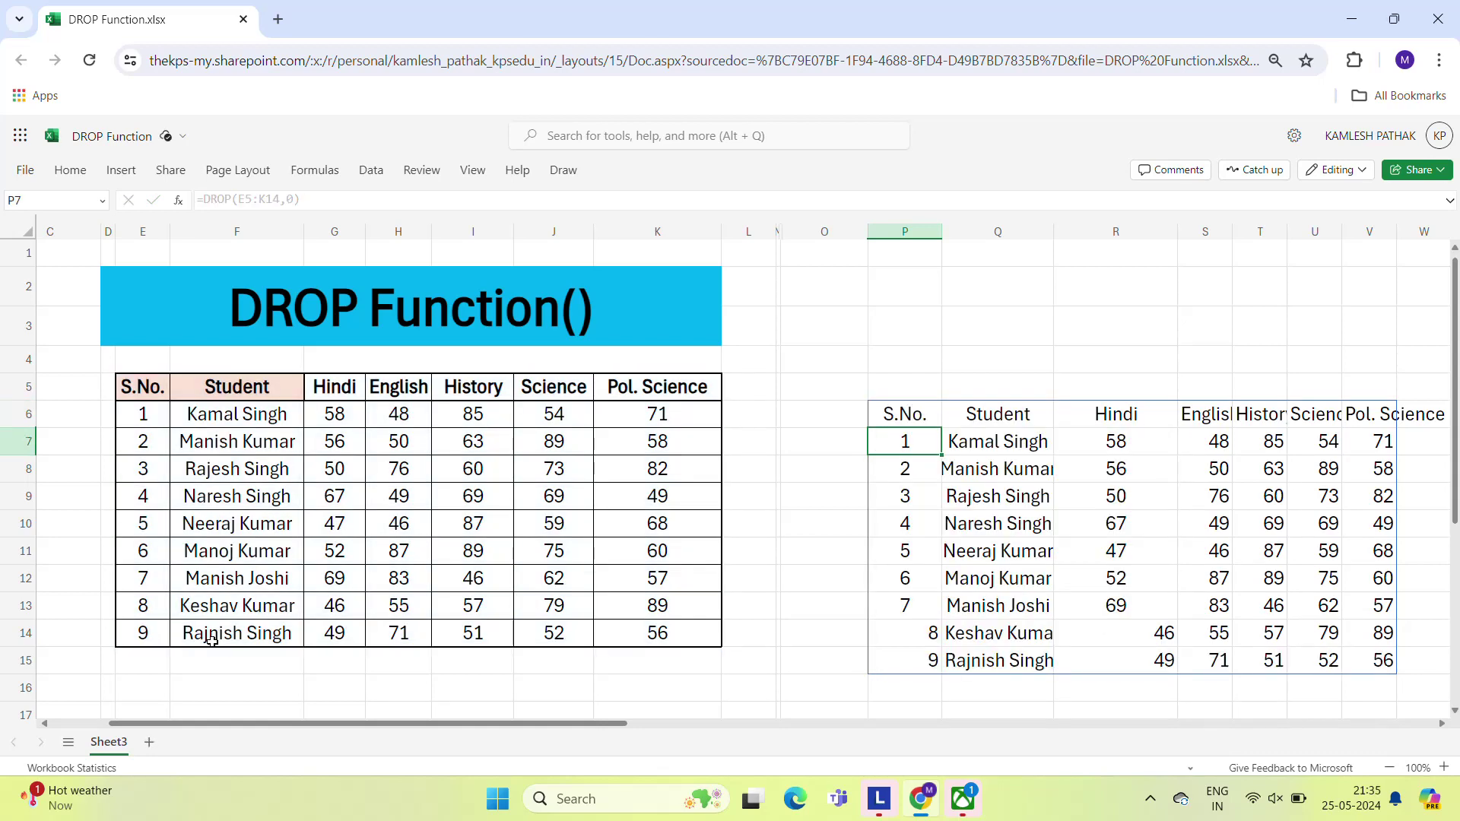
key("Up")
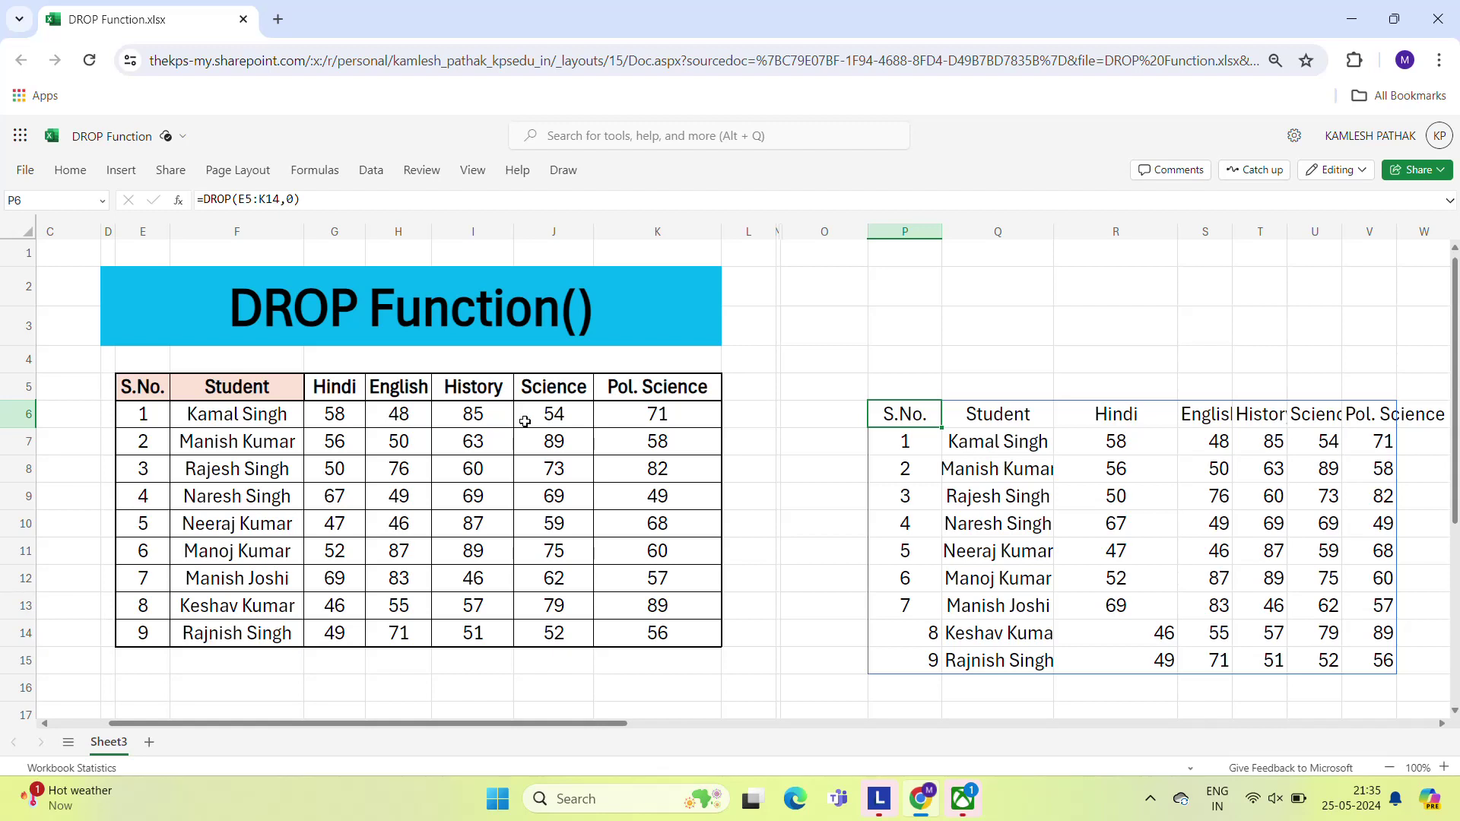
Step: Check the source table from its header to below its last row against the spilled DROP result
left_click(215, 393)
key("Left")
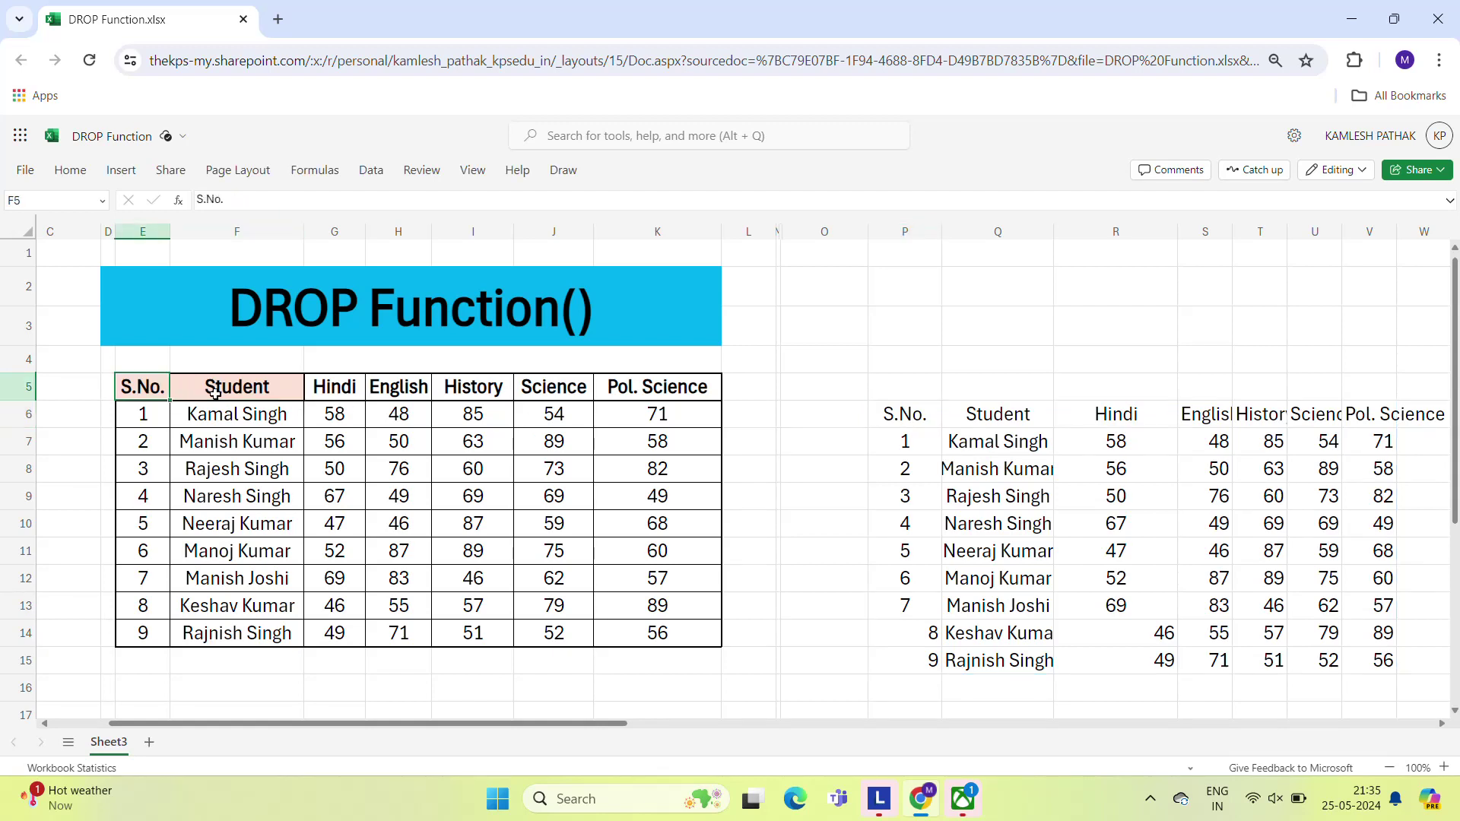
key("Down")
key("ctrl+Down")
key("Down")
key("Down")
key("Right")
key("Right")
key("Right")
key("Right")
key("Right")
key("Right")
key("Right")
key("Right")
key("Right")
key("Right")
key("Right")
key("Right")
key("Right")
key("Right")
key("Right")
key("Right")
key("Right")
key("Right")
key("Right")
key("Right")
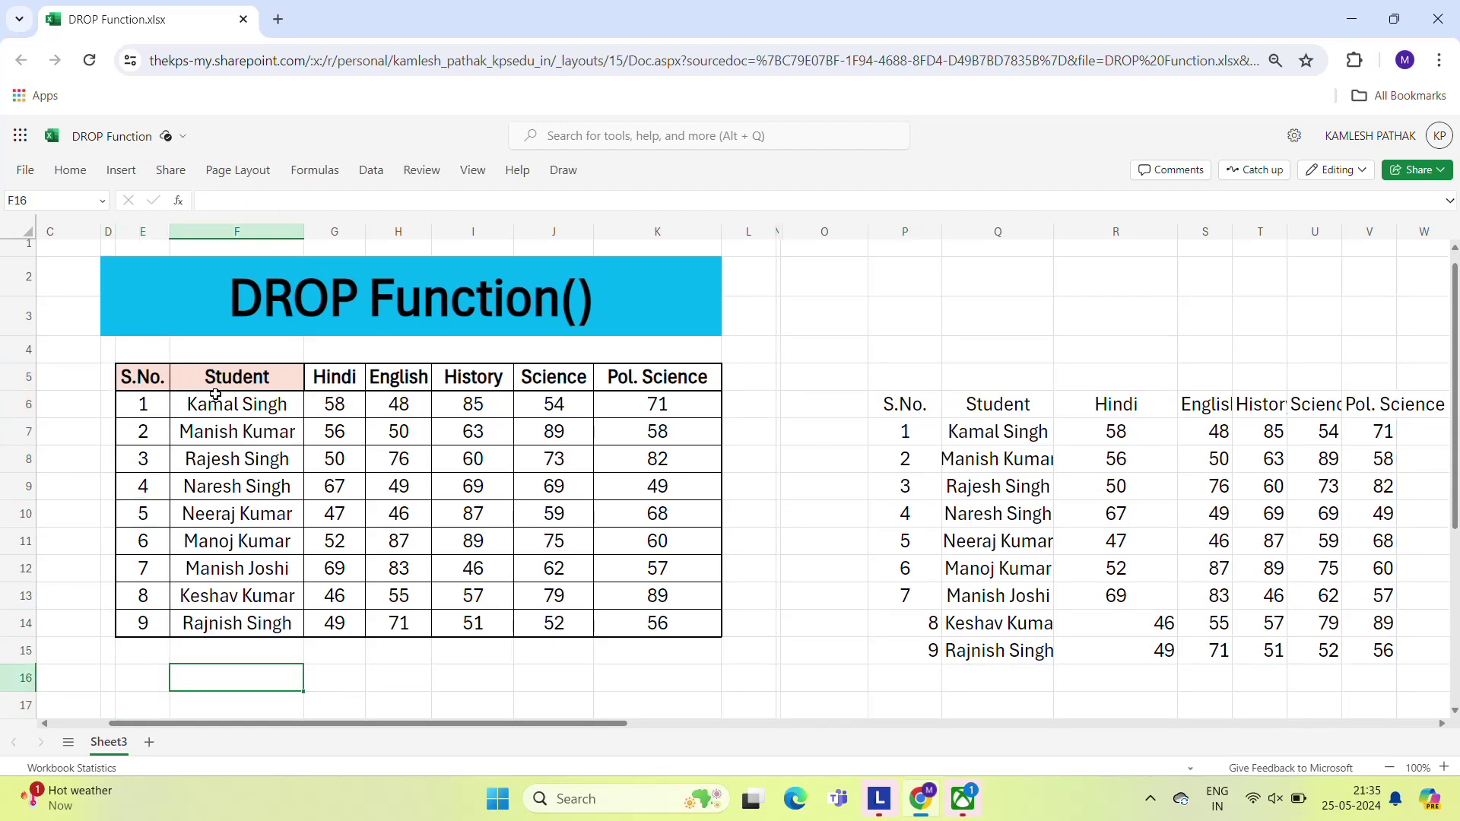
key("Left")
key("Left")
key("Left")
key("Left")
key("Left")
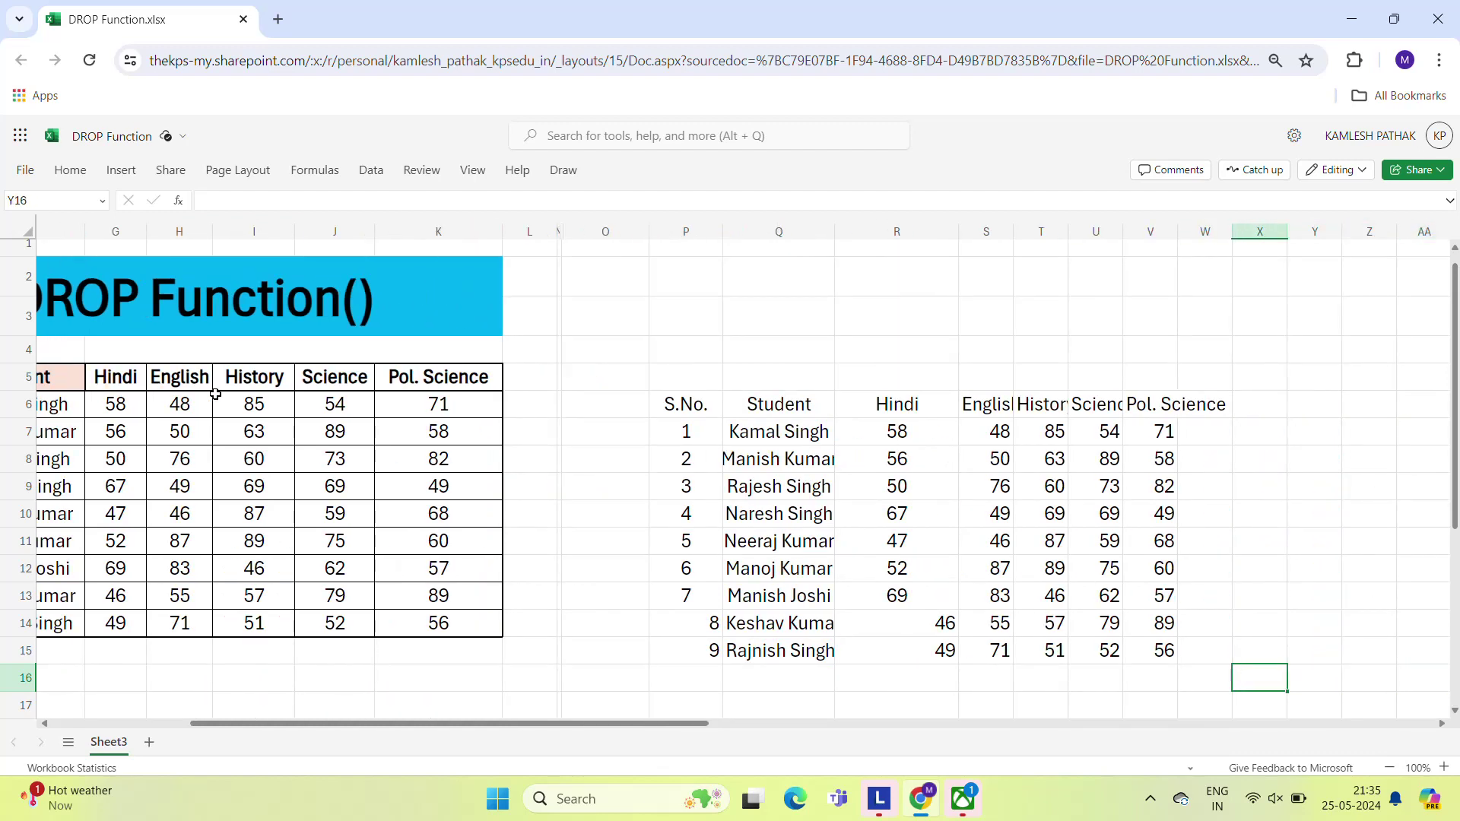
key("Up")
key("Up")
key("Up")
key("Up")
key("Up")
key("Up")
key("Up")
key("Up")
key("Up")
key("Up")
key("Up")
key("Up")
key("Down")
key("Down")
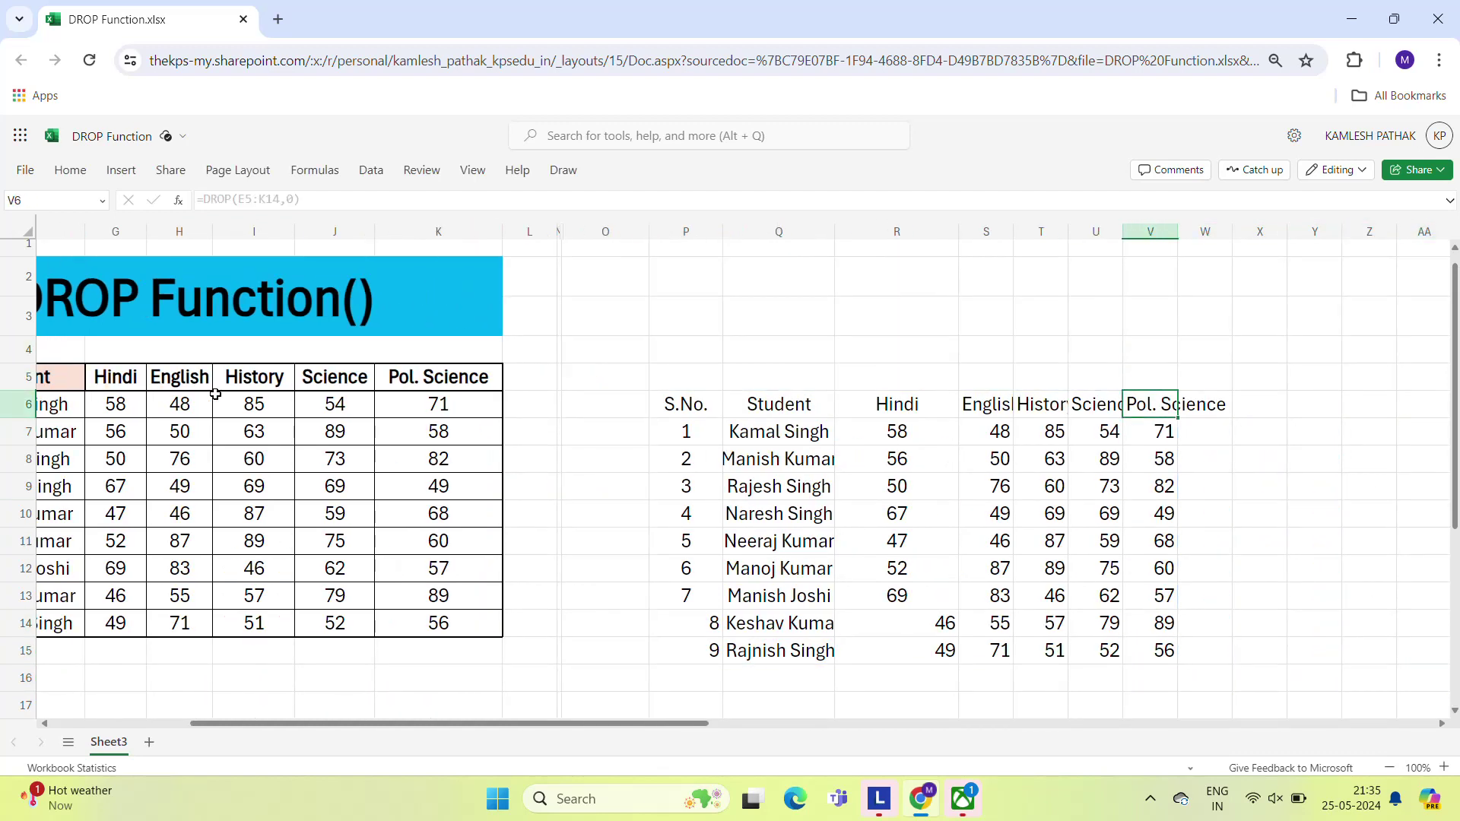
Step: Delete the DROP formula in P6 to clear the spilled result
key("Left")
key("Left")
key("Left")
key("Left")
key("Left")
key("Left")
key("Left")
key("Right")
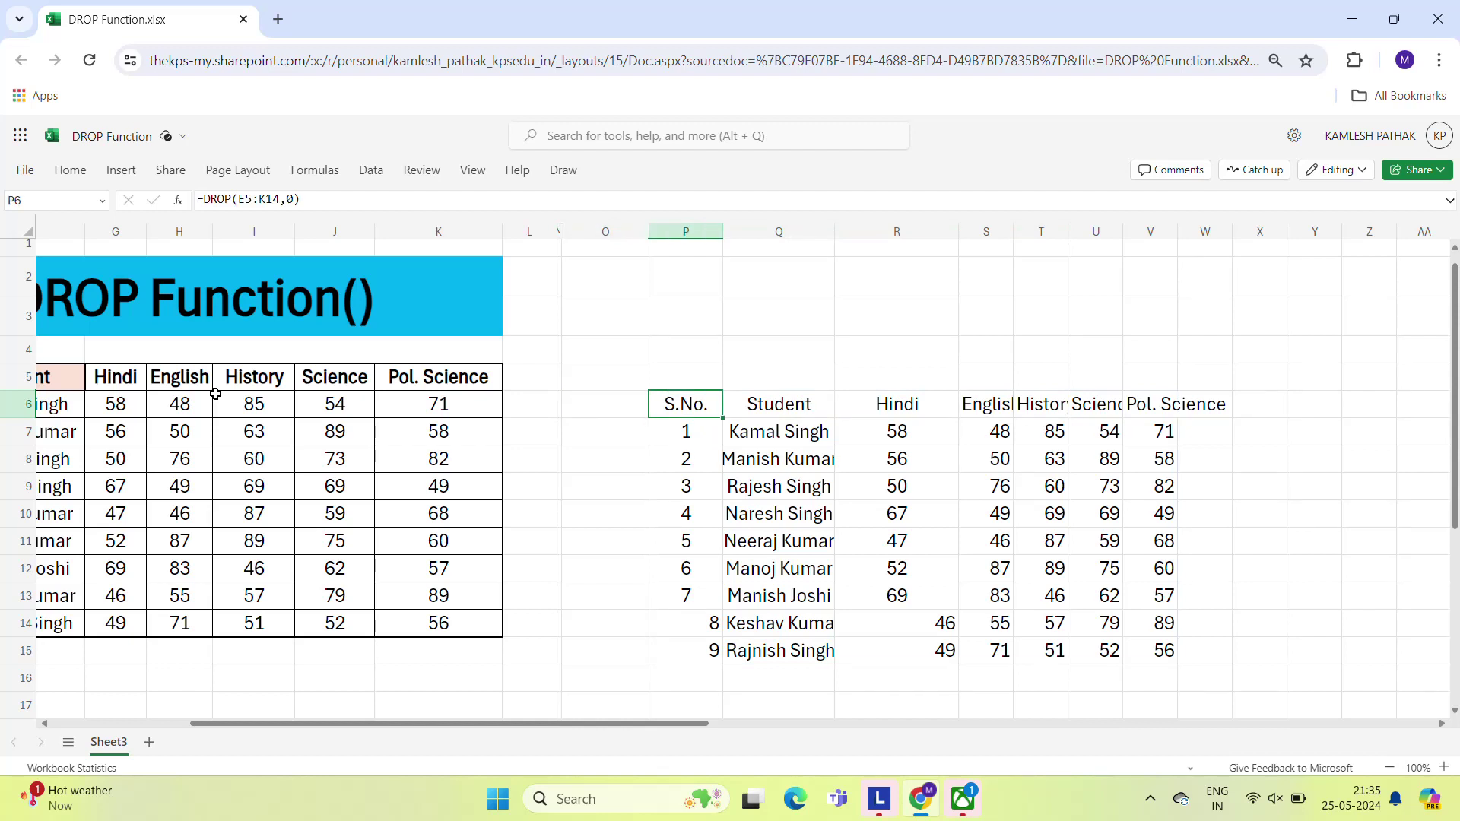
key("Delete")
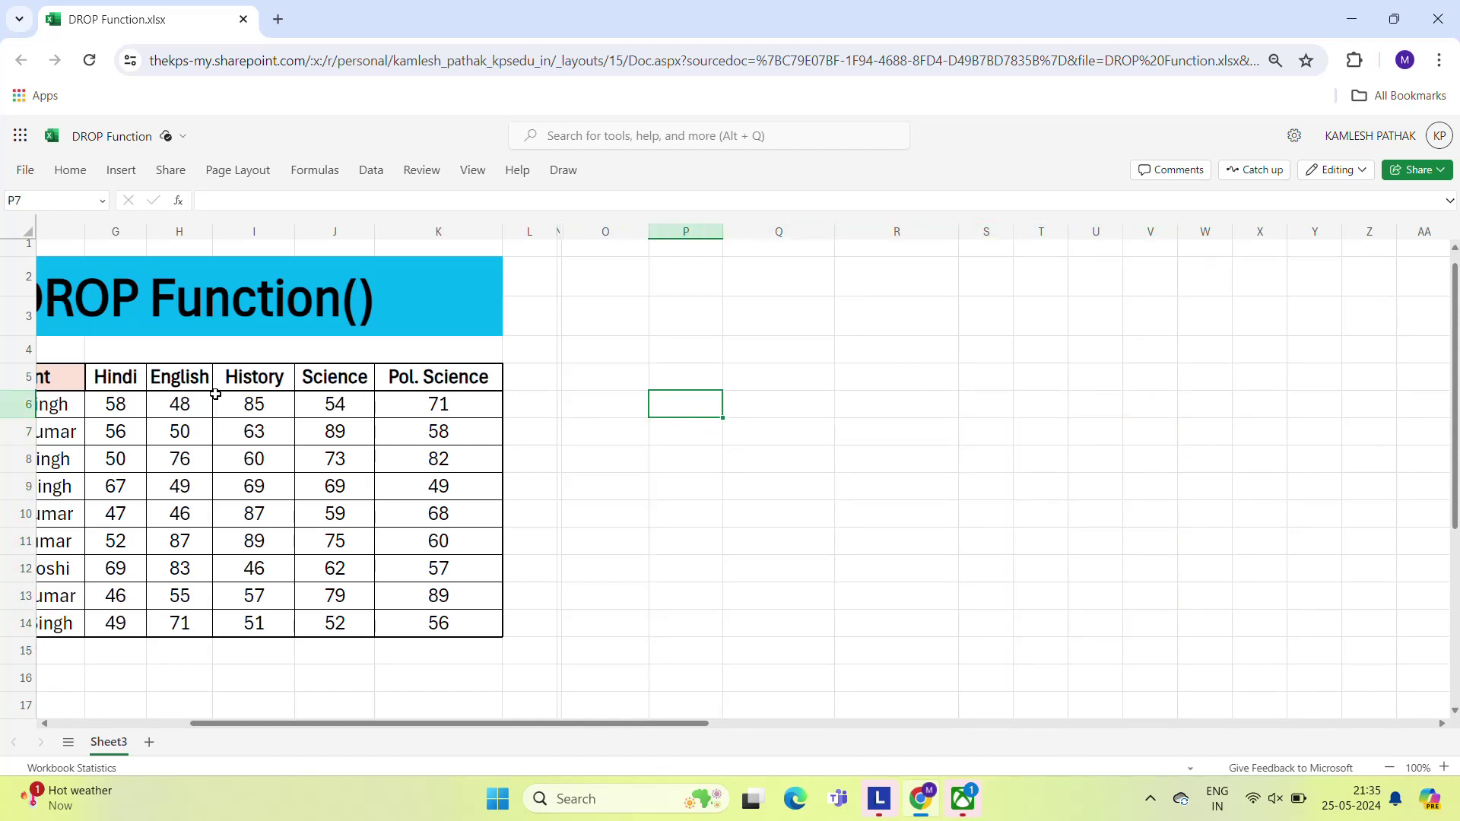
key("Left")
key("Left")
key("Left")
key("Left")
key("Left")
key("Left")
key("Left")
key("Left")
key("Left")
key("Left")
key("Left")
key("Left")
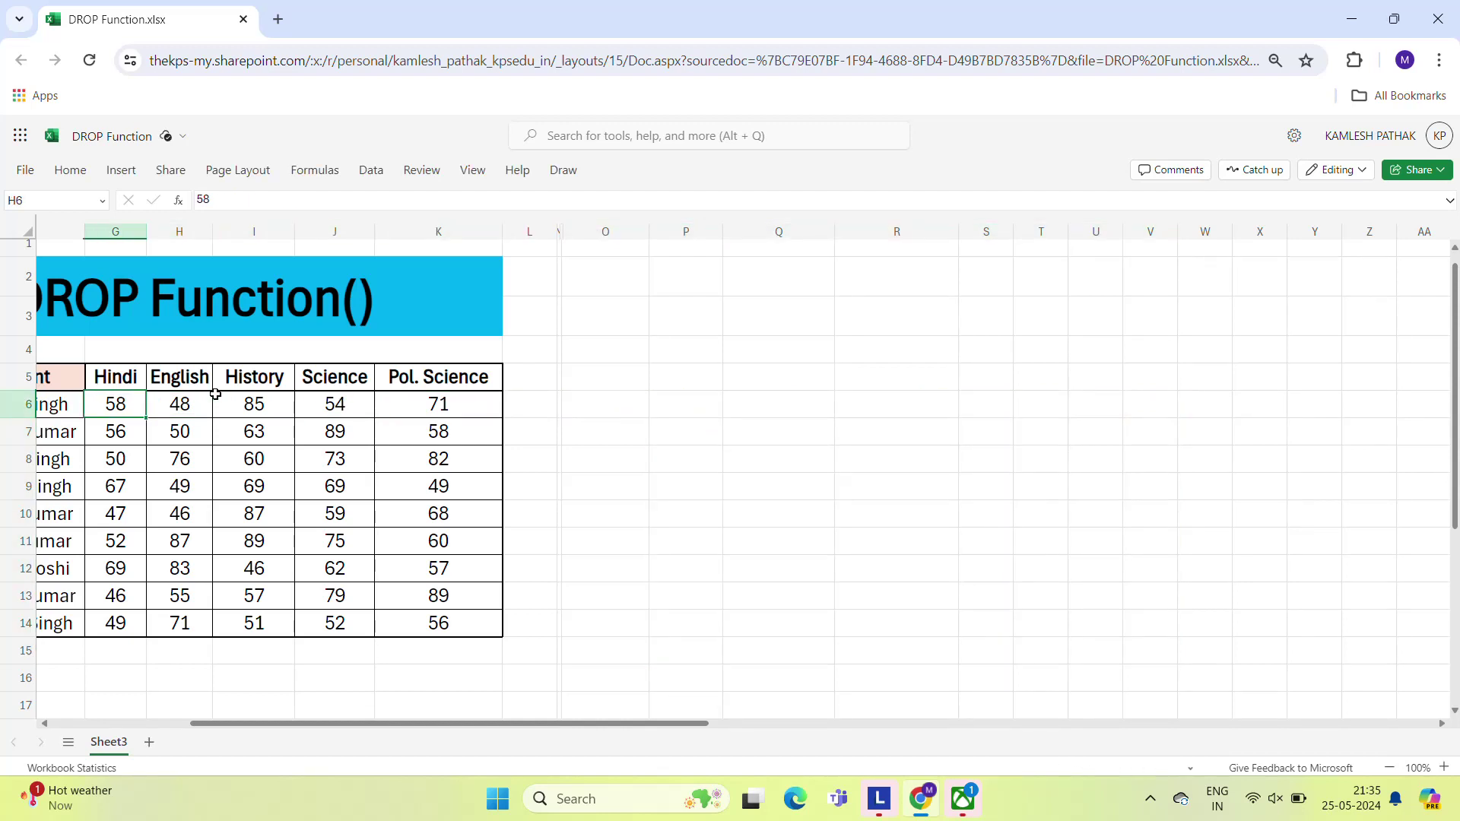
key("Right")
key("Right")
key("Right")
key("Right")
key("Right")
key("Right")
key("Right")
key("Right")
key("Right")
key("Right")
key("Right")
key("Right")
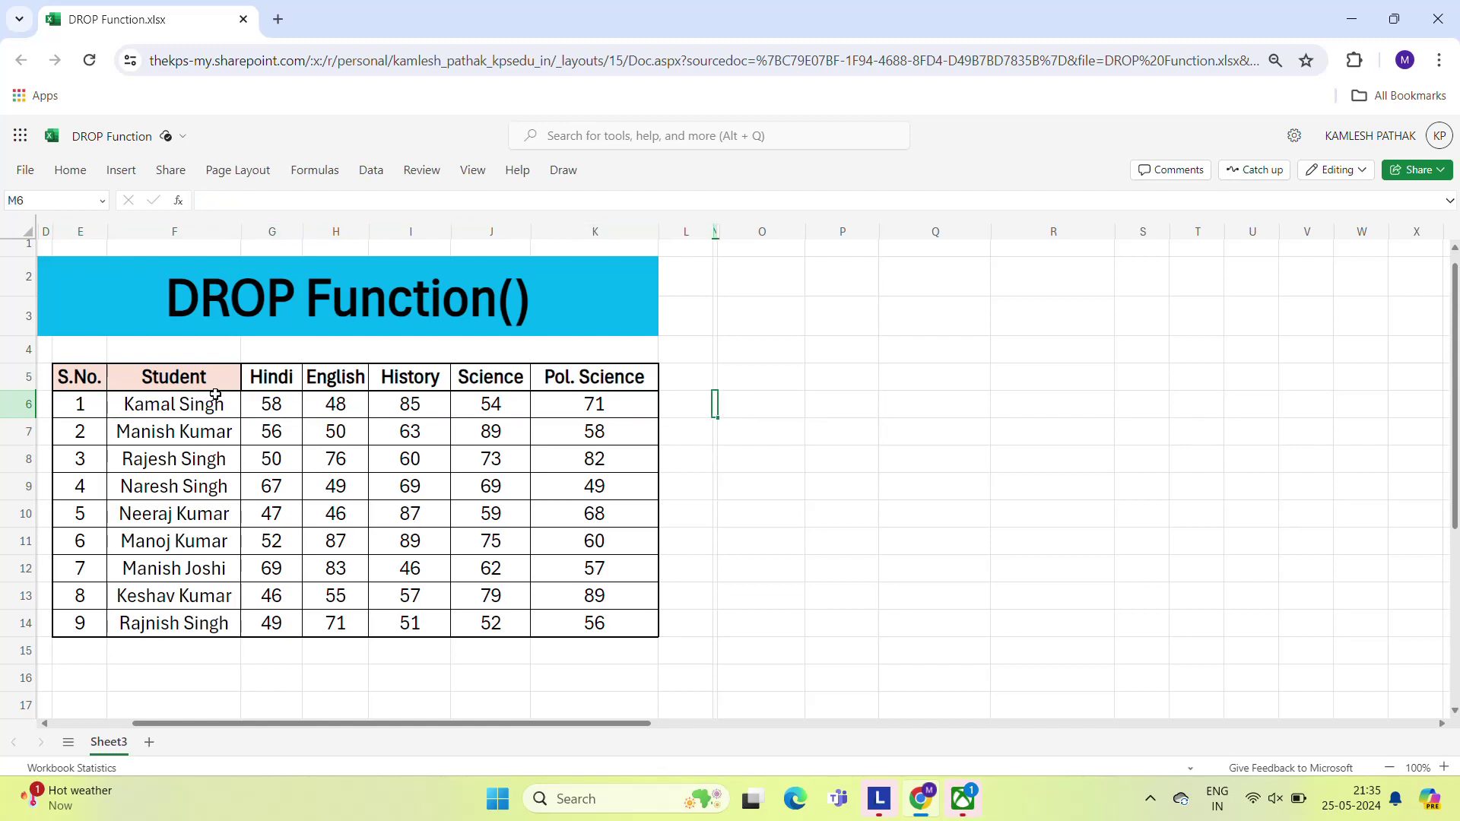
left_click(216, 394)
type("=dro")
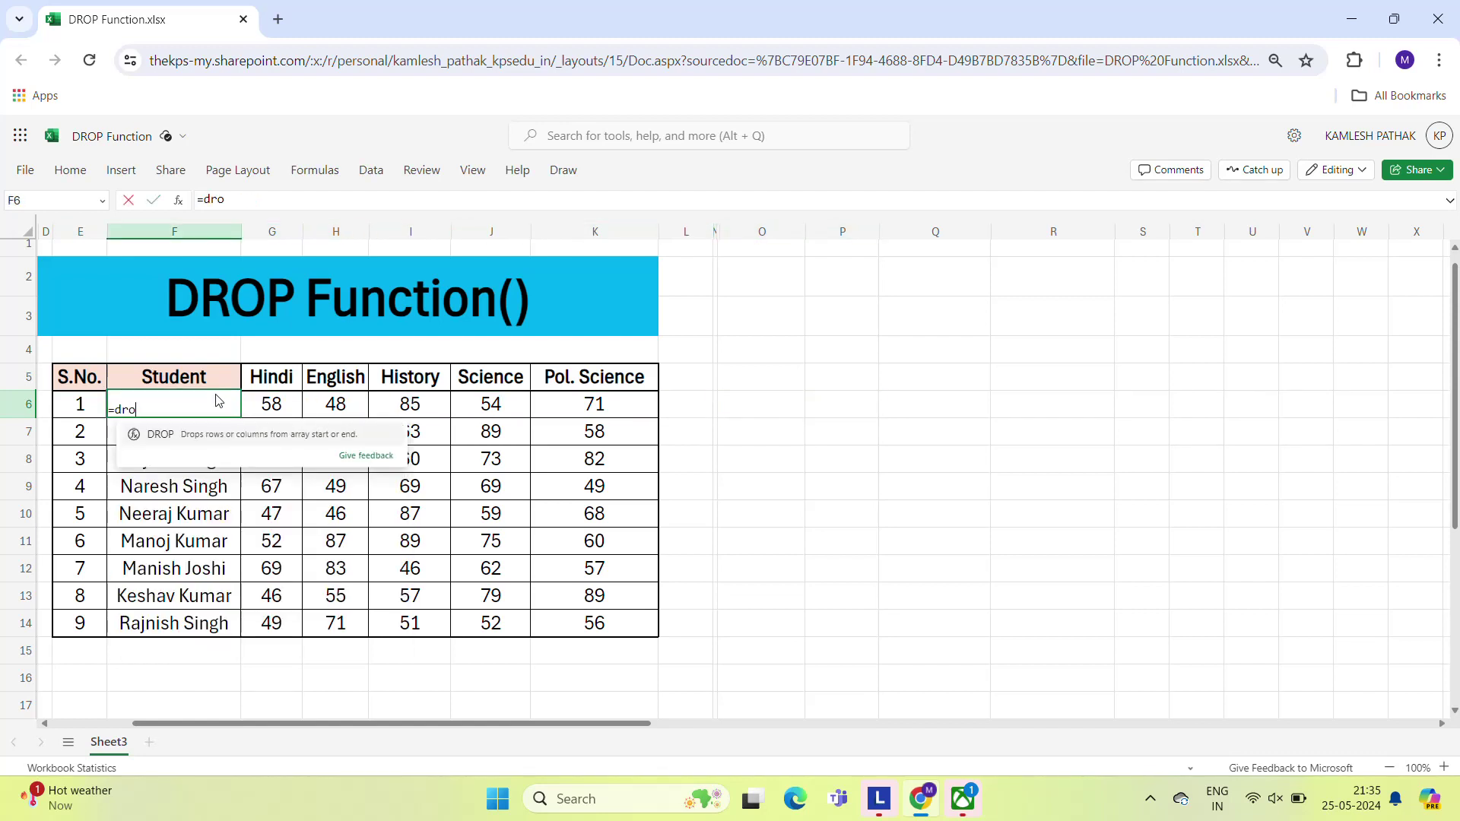
key("Escape")
Step: Start a DROP formula in P6 with the whole marks table, E5:K14, as its array argument
key("Right")
key("Right")
key("Right")
key("Right")
key("Right")
key("Right")
key("Right")
key("Right")
key("Right")
key("Right")
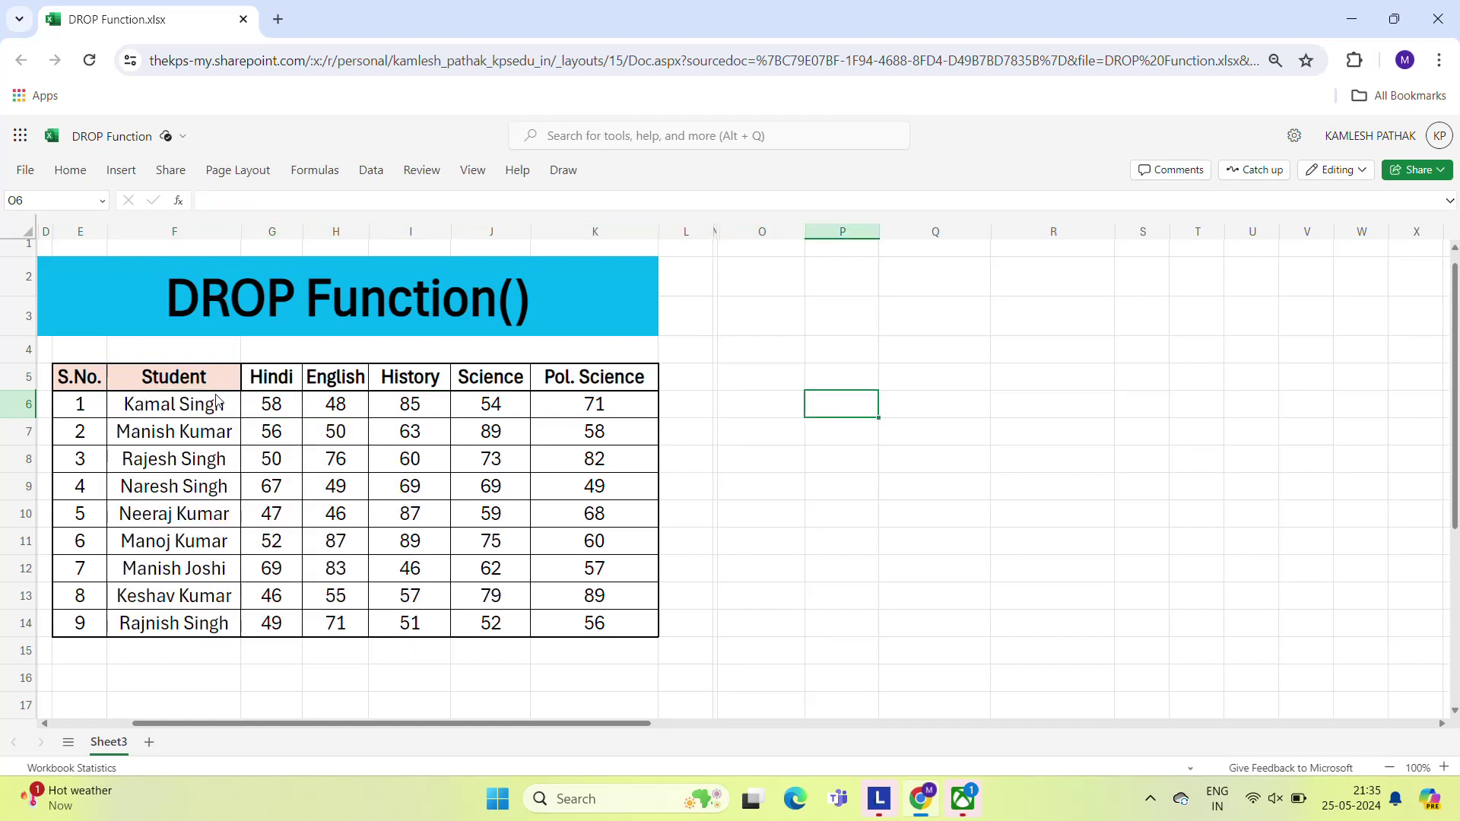
type("=dro")
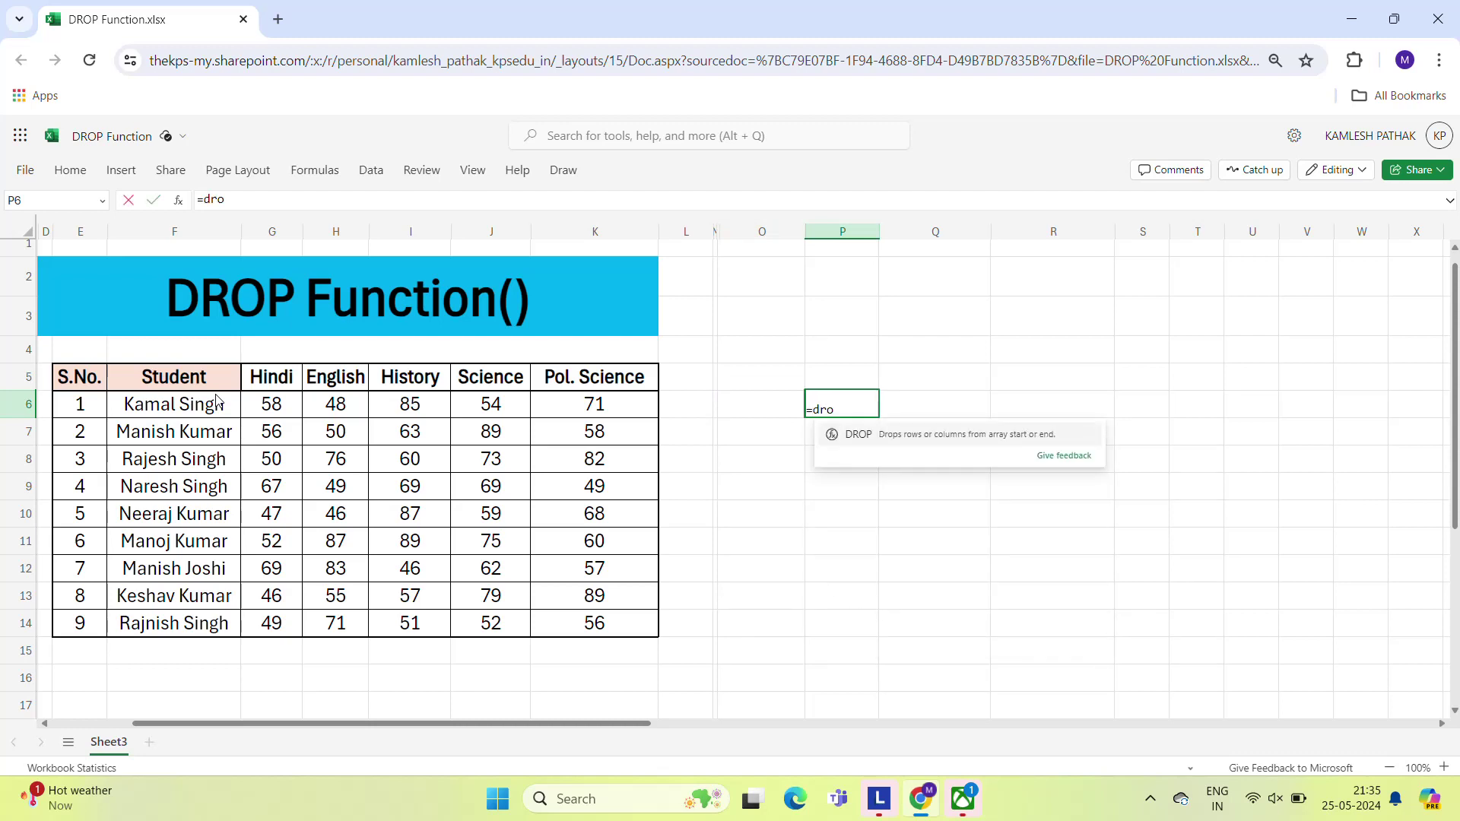
key("Tab")
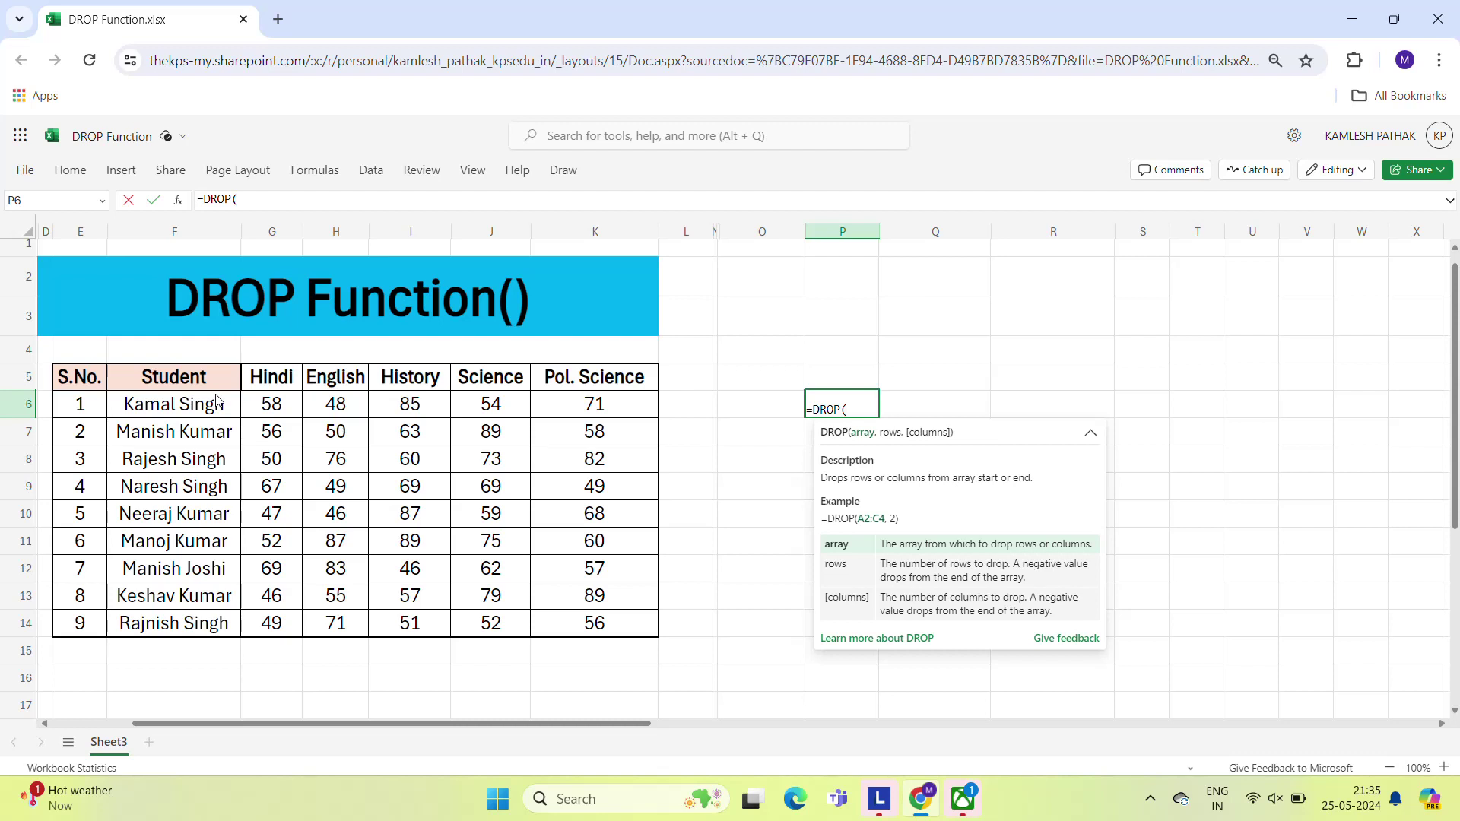
key("Left")
key("Left")
key("Left")
key("Left")
key("Left")
key("Left")
key("Left")
key("Left")
key("Left")
key("Left")
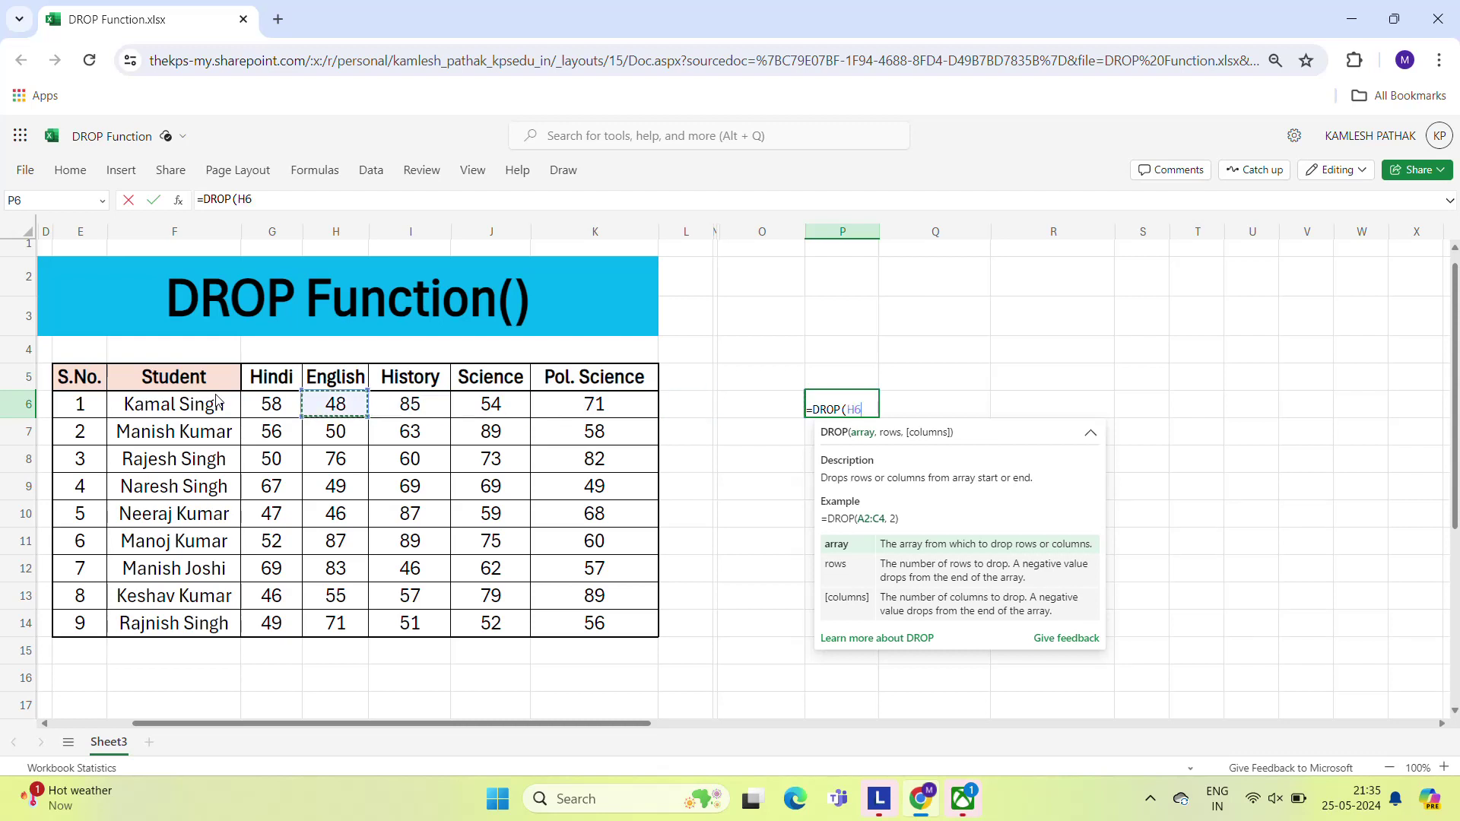
key("Up")
key("Down")
key("shift+Right")
key("shift+Right")
key("shift+Right")
key("shift+Right")
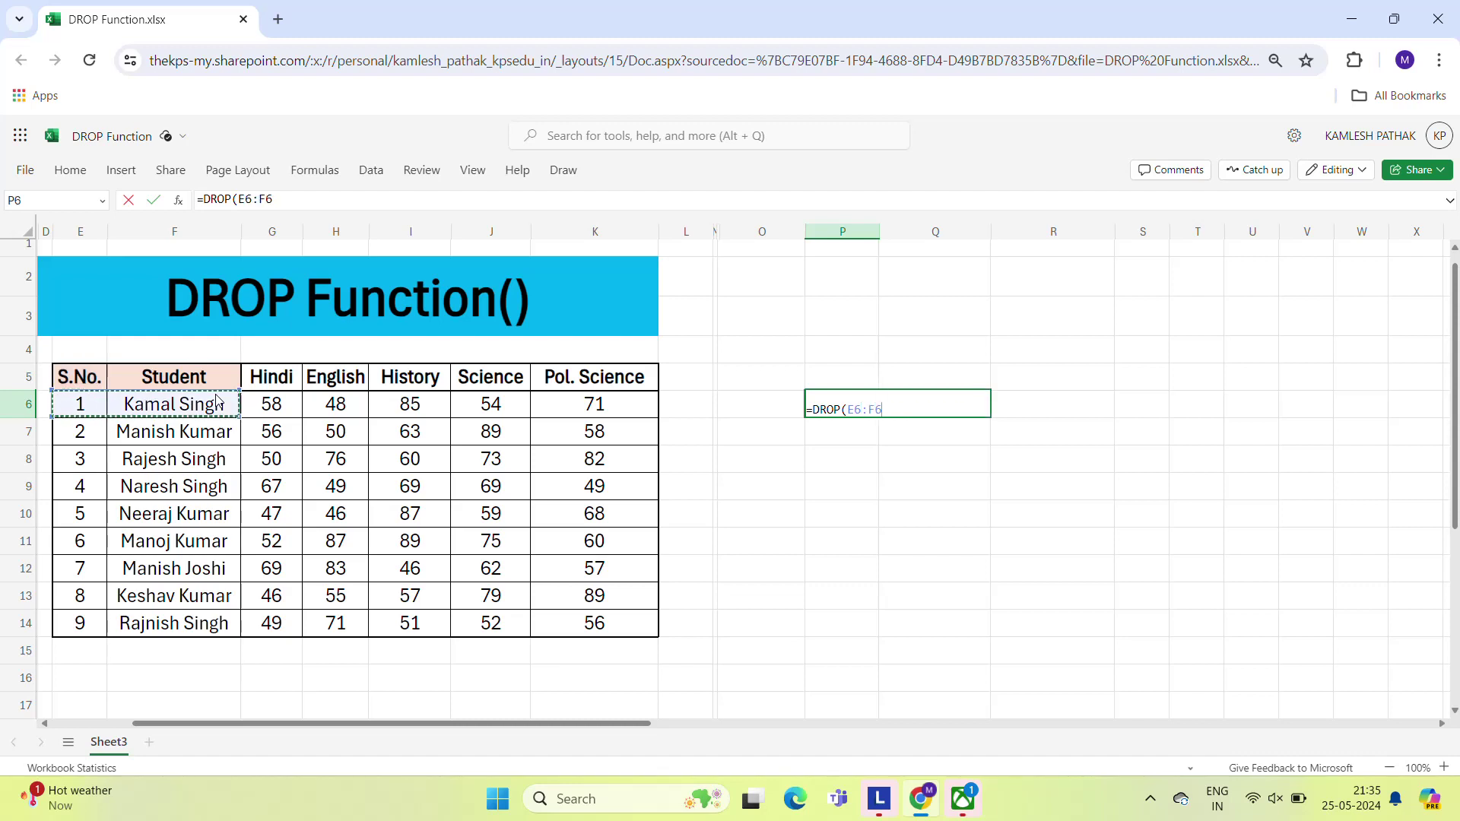
key("Up")
key("shift+Right")
key("shift+Right")
key("shift+Right")
key("shift+Right")
key("shift+Right")
key("shift+Right")
key("shift+Right")
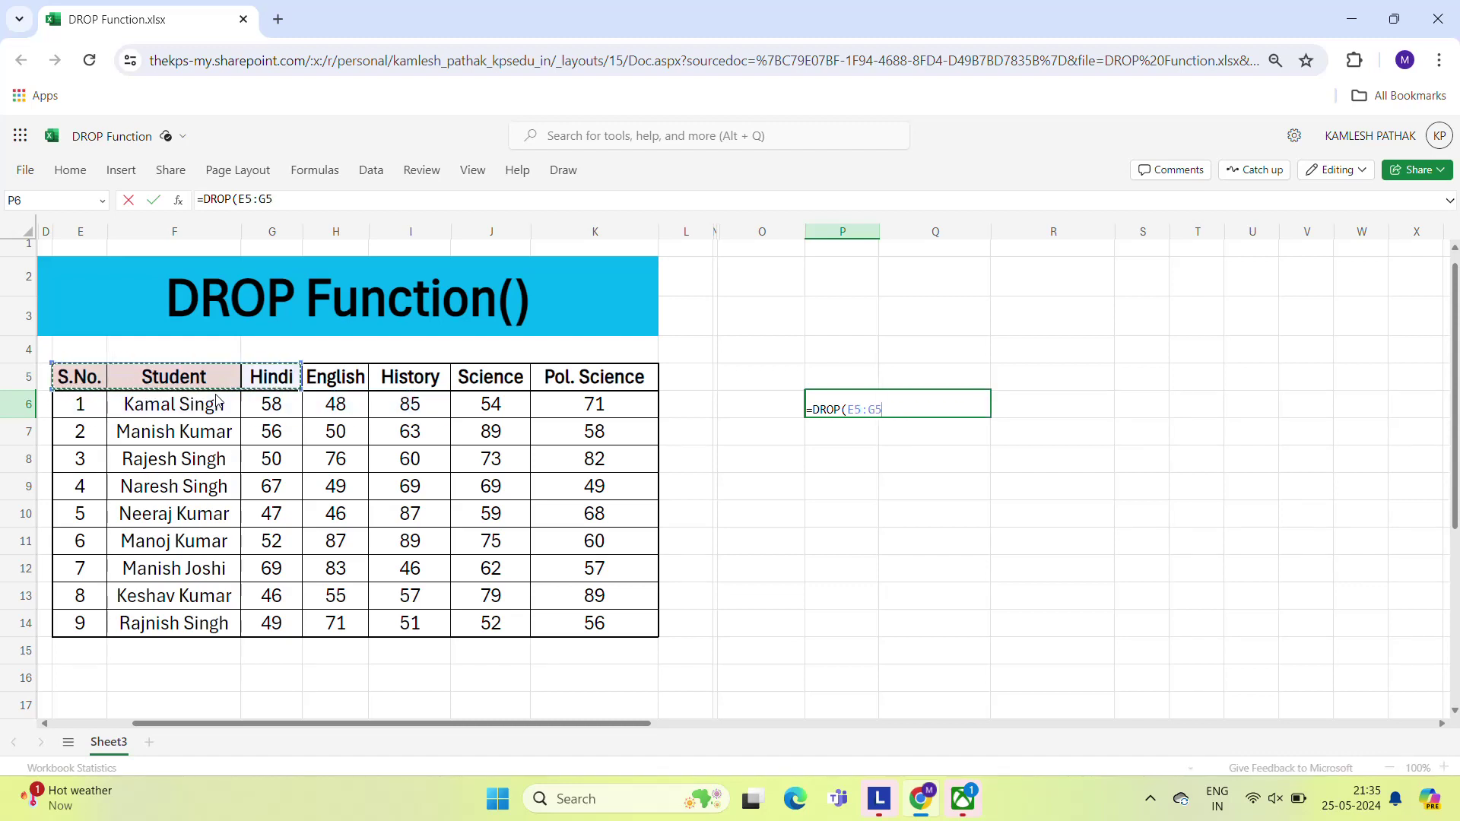
key("shift+Left")
key("ctrl+shift+Down")
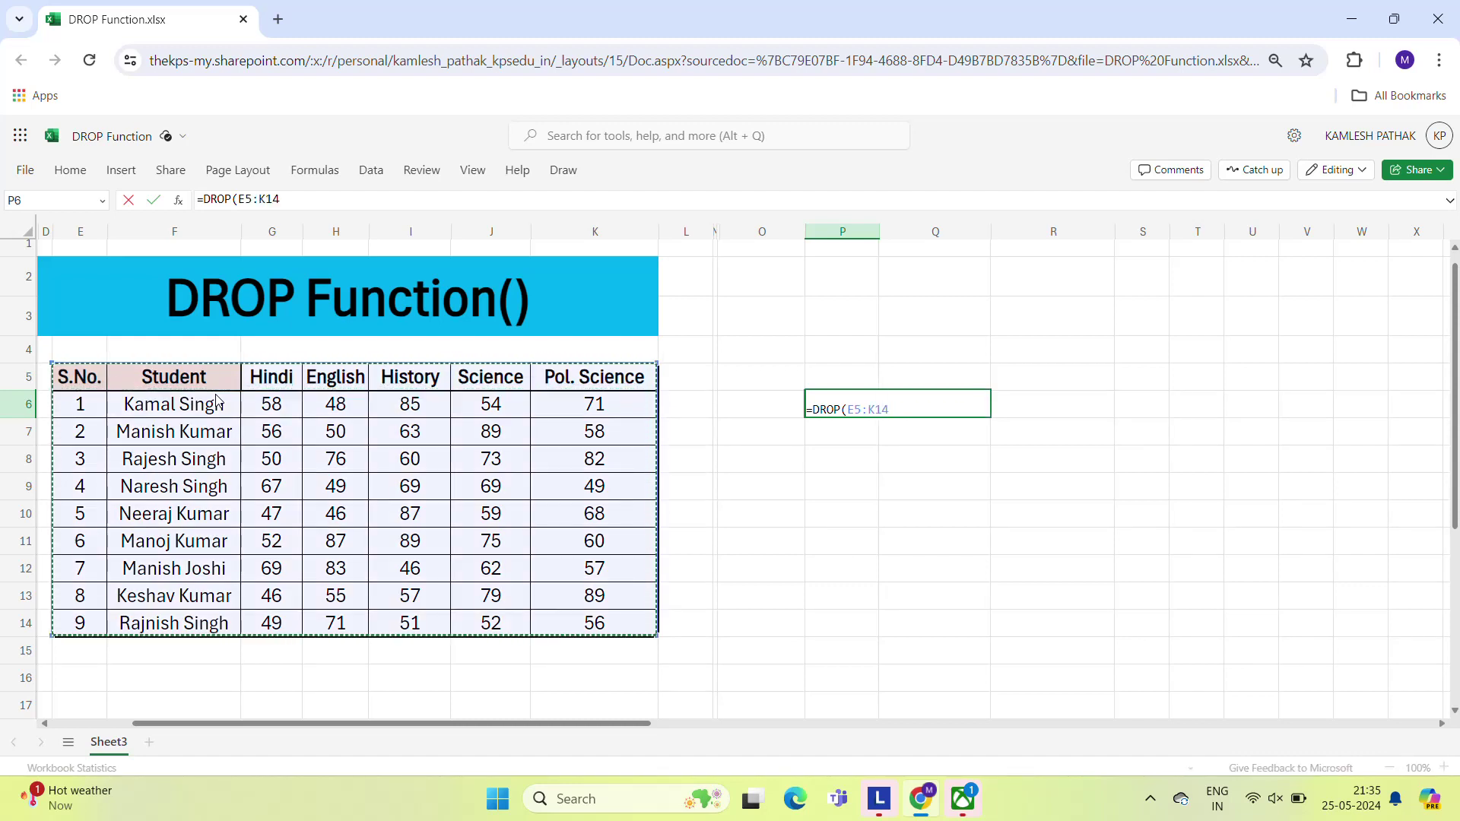
Step: Set the DROP formula's rows argument to 5 and its columns argument to 2, and complete the formula
type(",5")
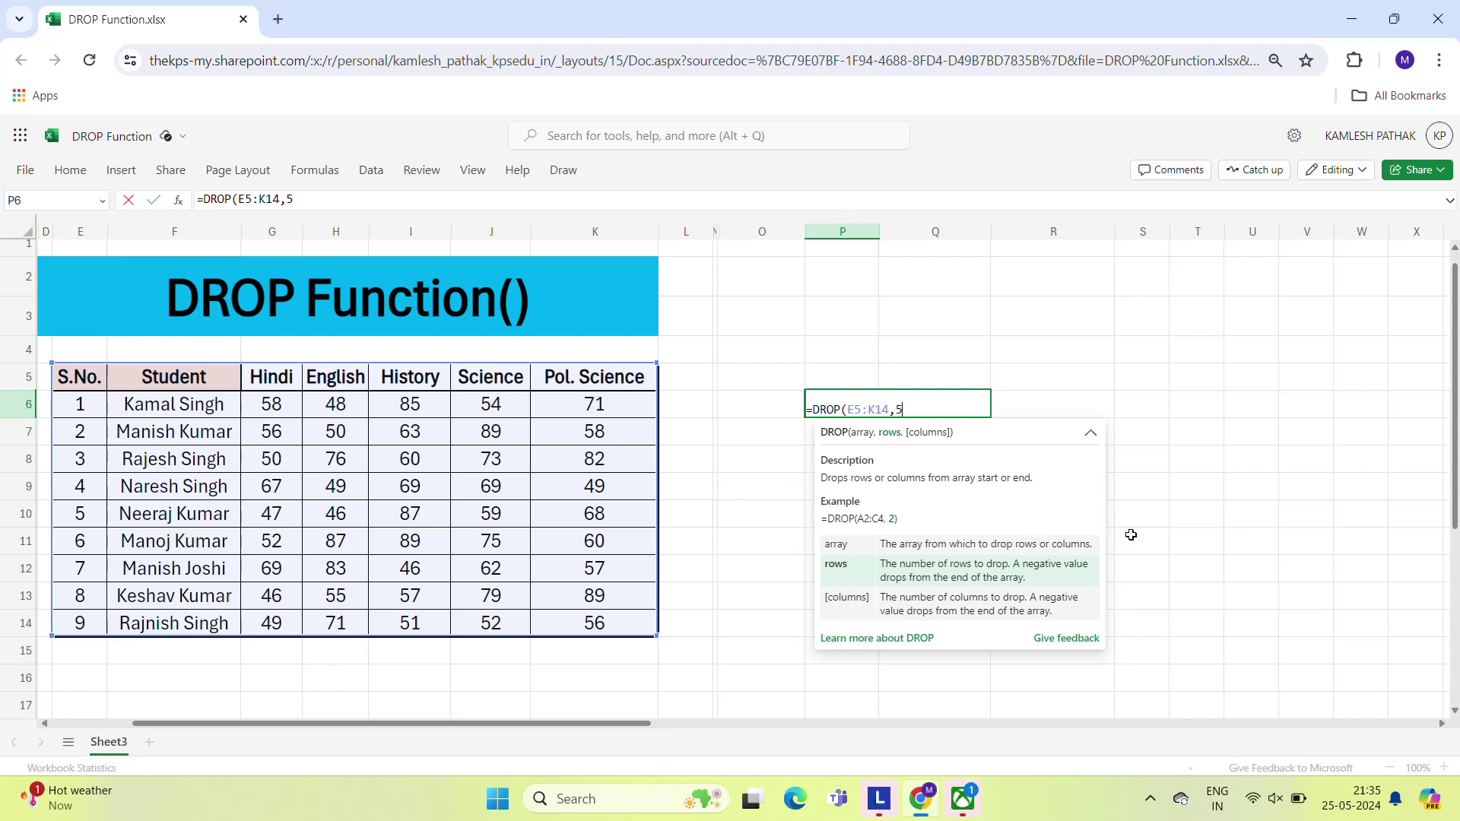
type(",2")
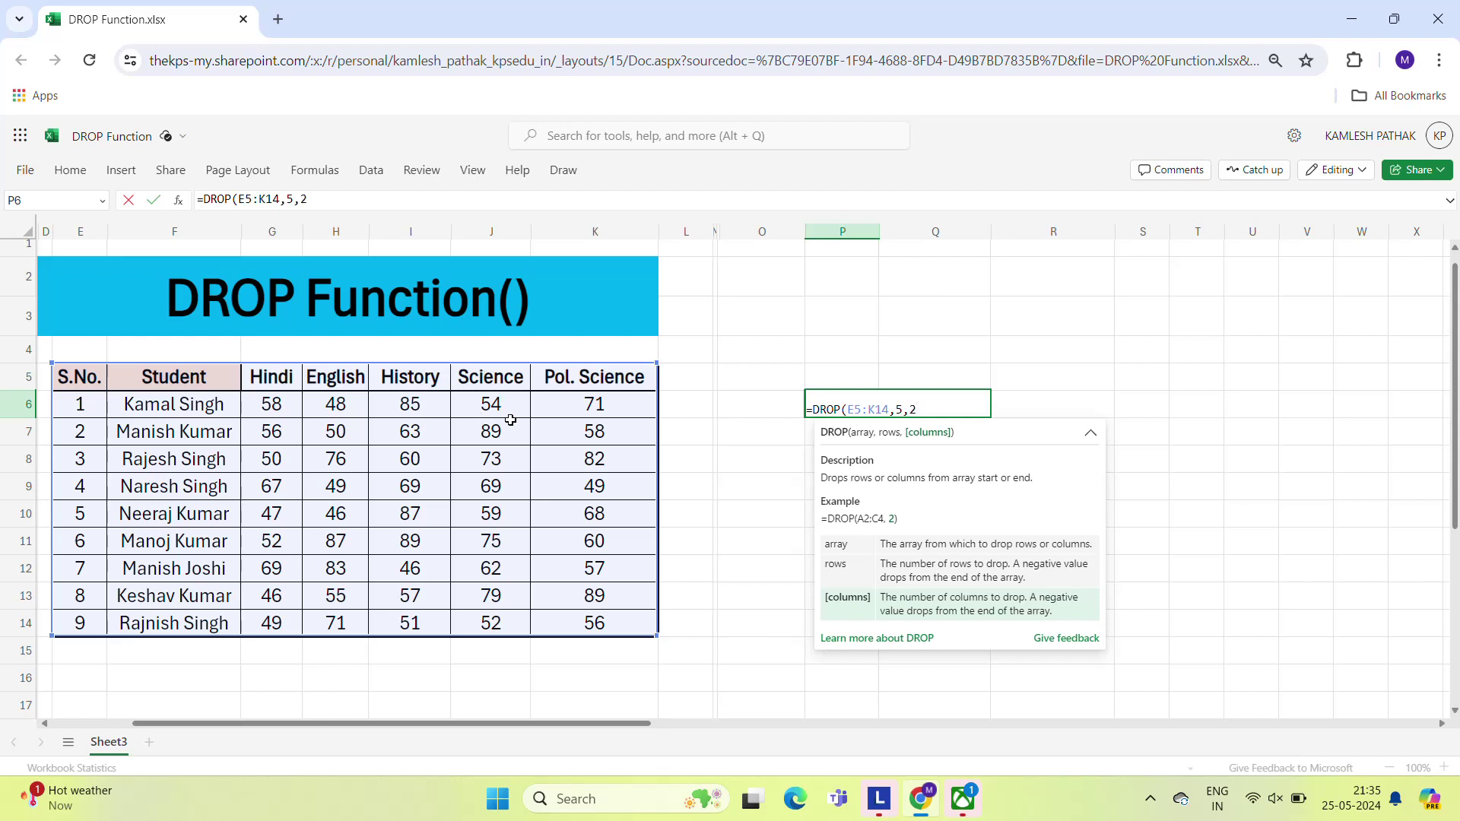
key("Return")
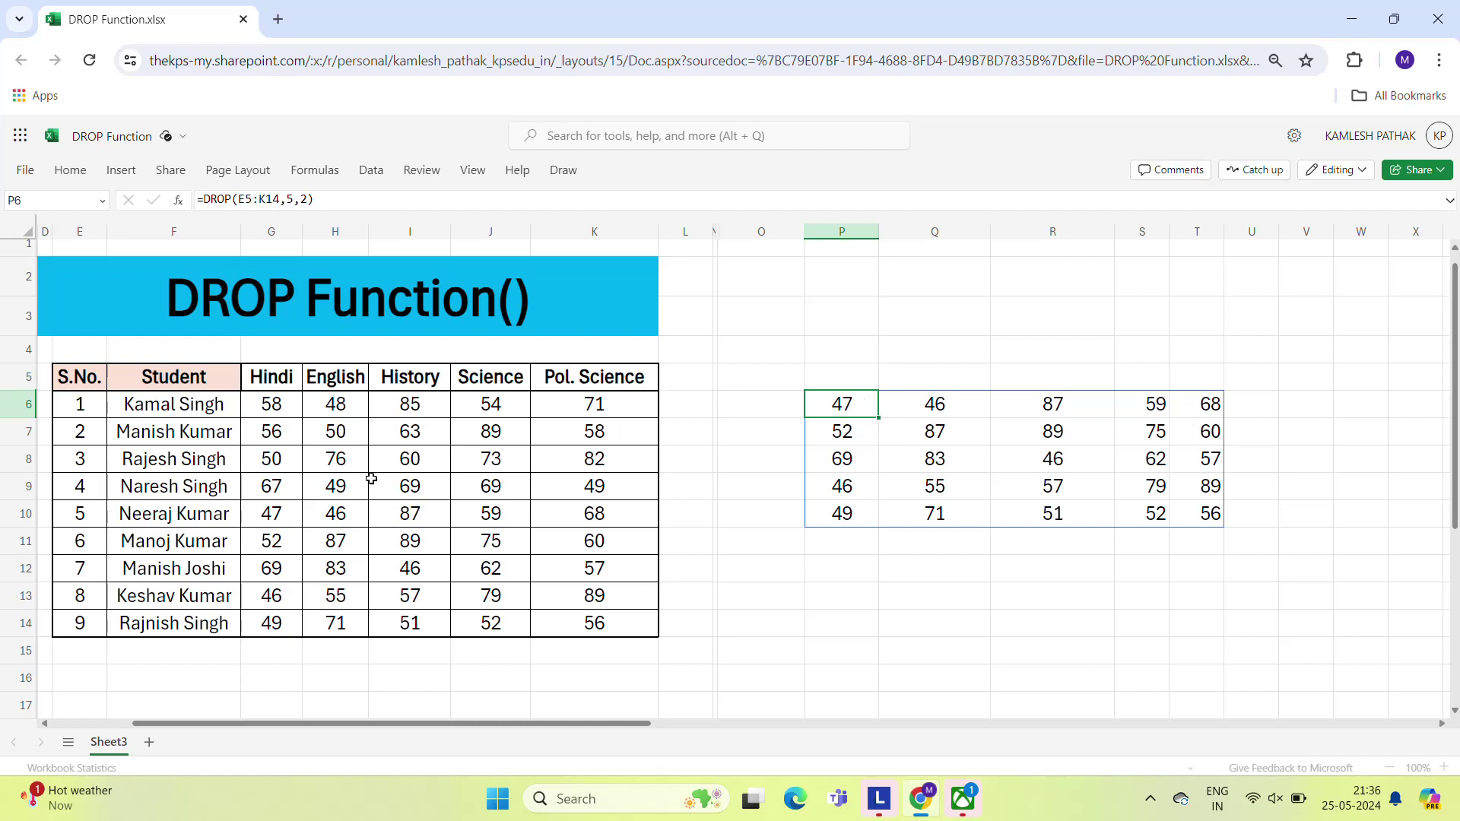
Step: Shade the last five records of the source table, E10:K14, with a light blue fill
left_click(284, 520)
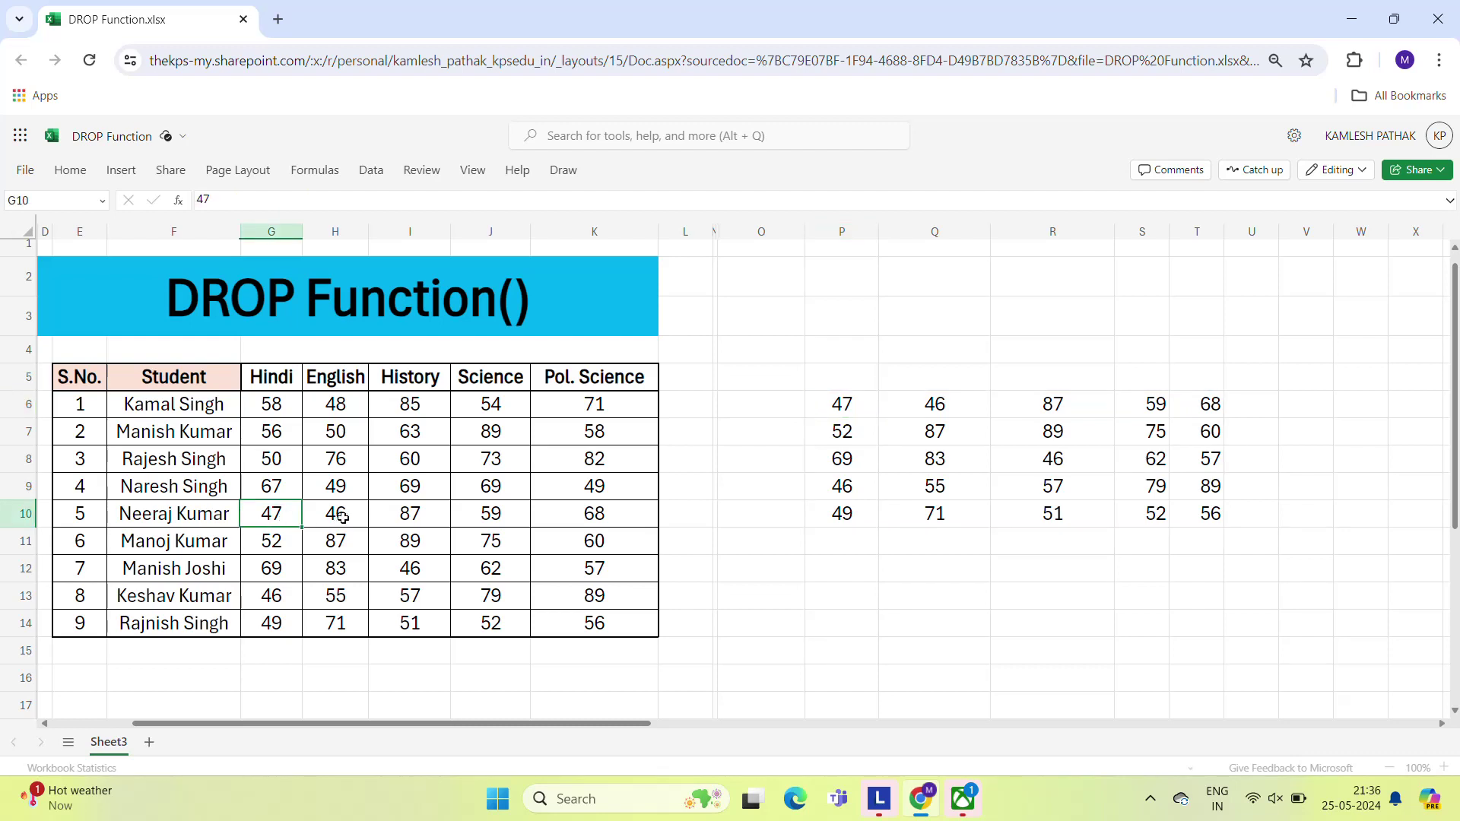
left_click(397, 517)
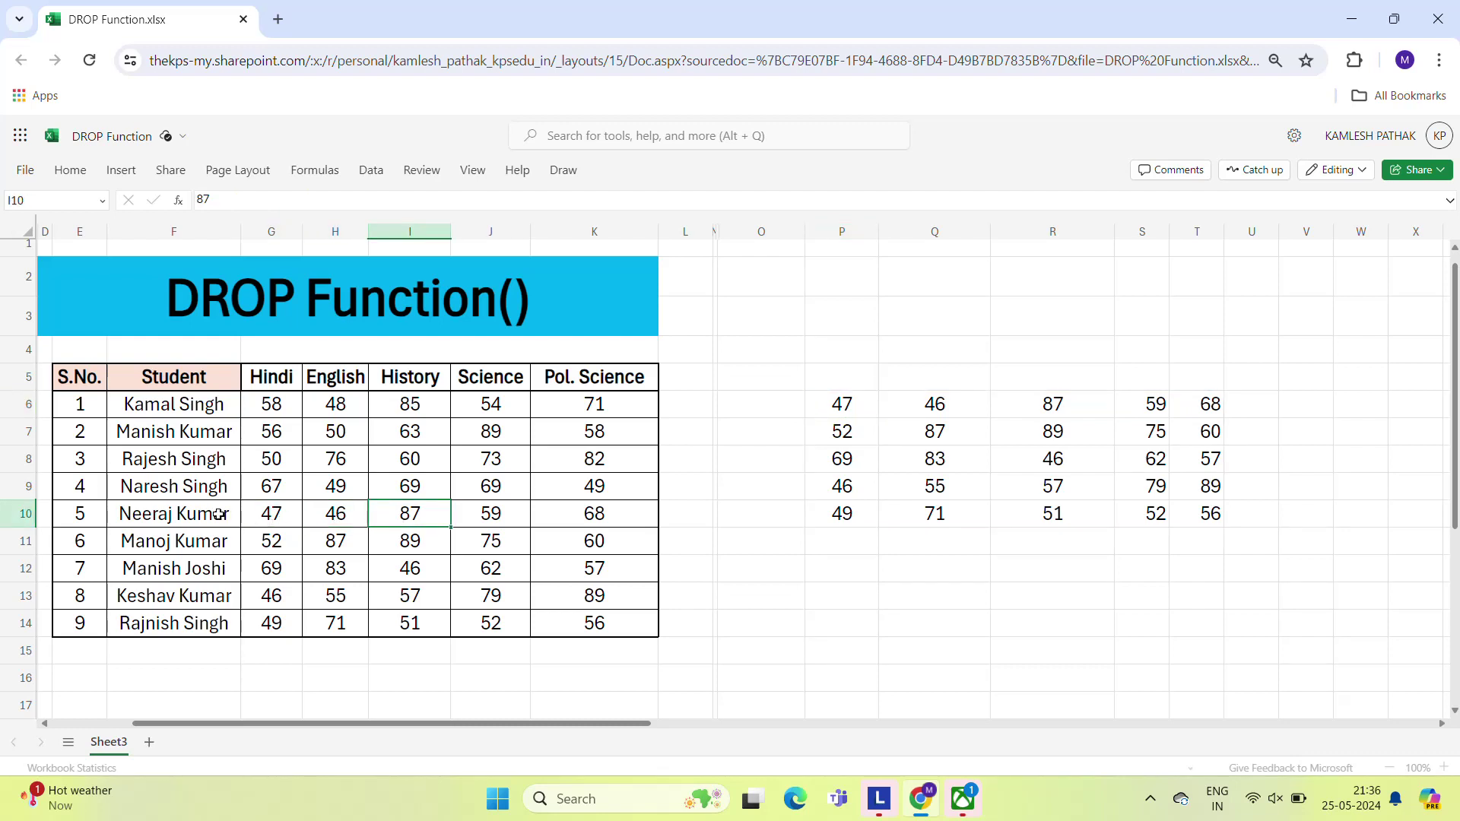
left_click(160, 513)
key("Left")
key("shift+Right")
key("shift+Right")
key("shift+Right")
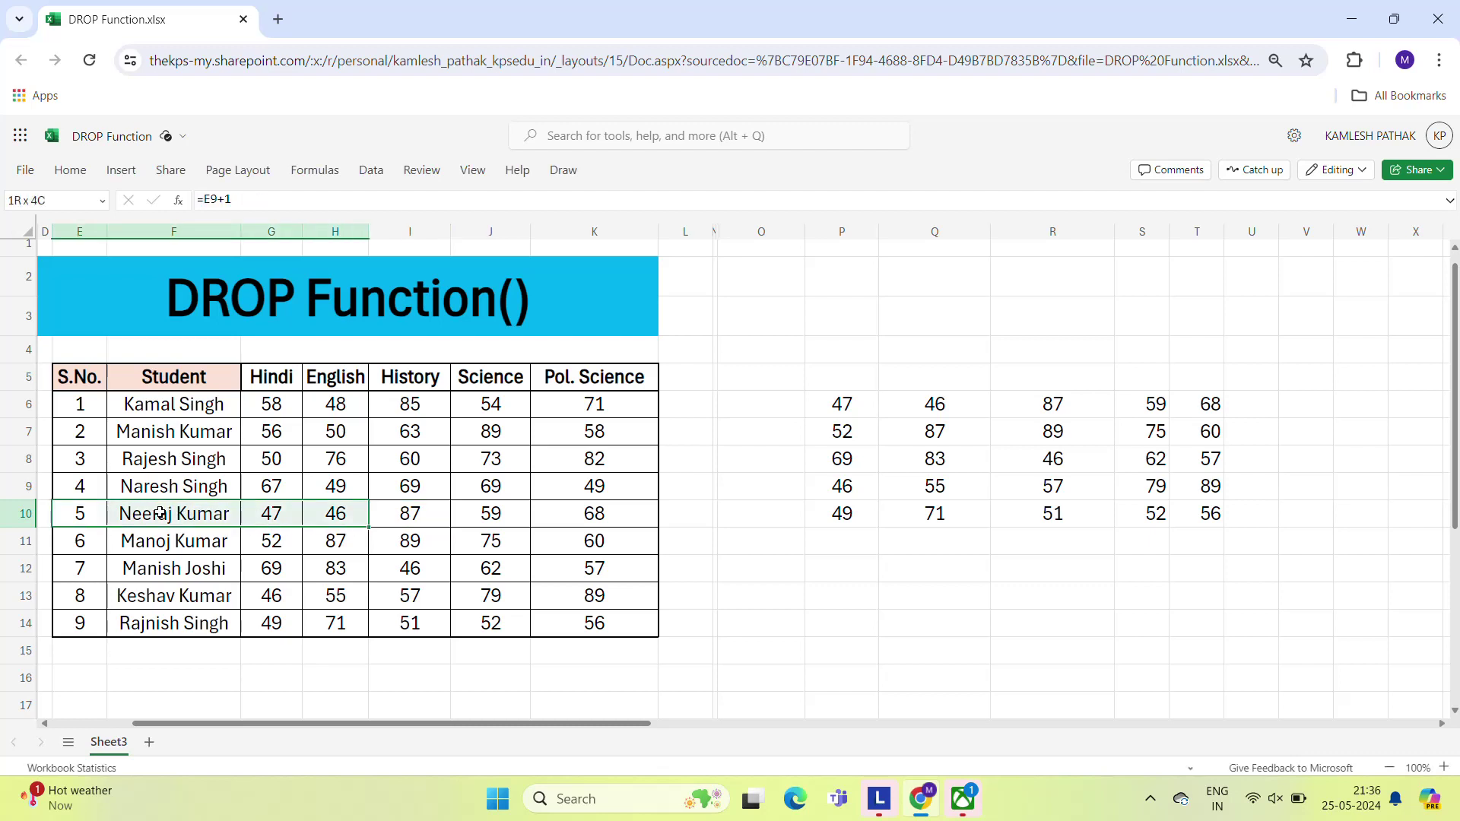
key("shift+Right")
key("shift+Right")
key("shift+Down")
key("shift+Down")
key("shift+Down")
key("shift+Down")
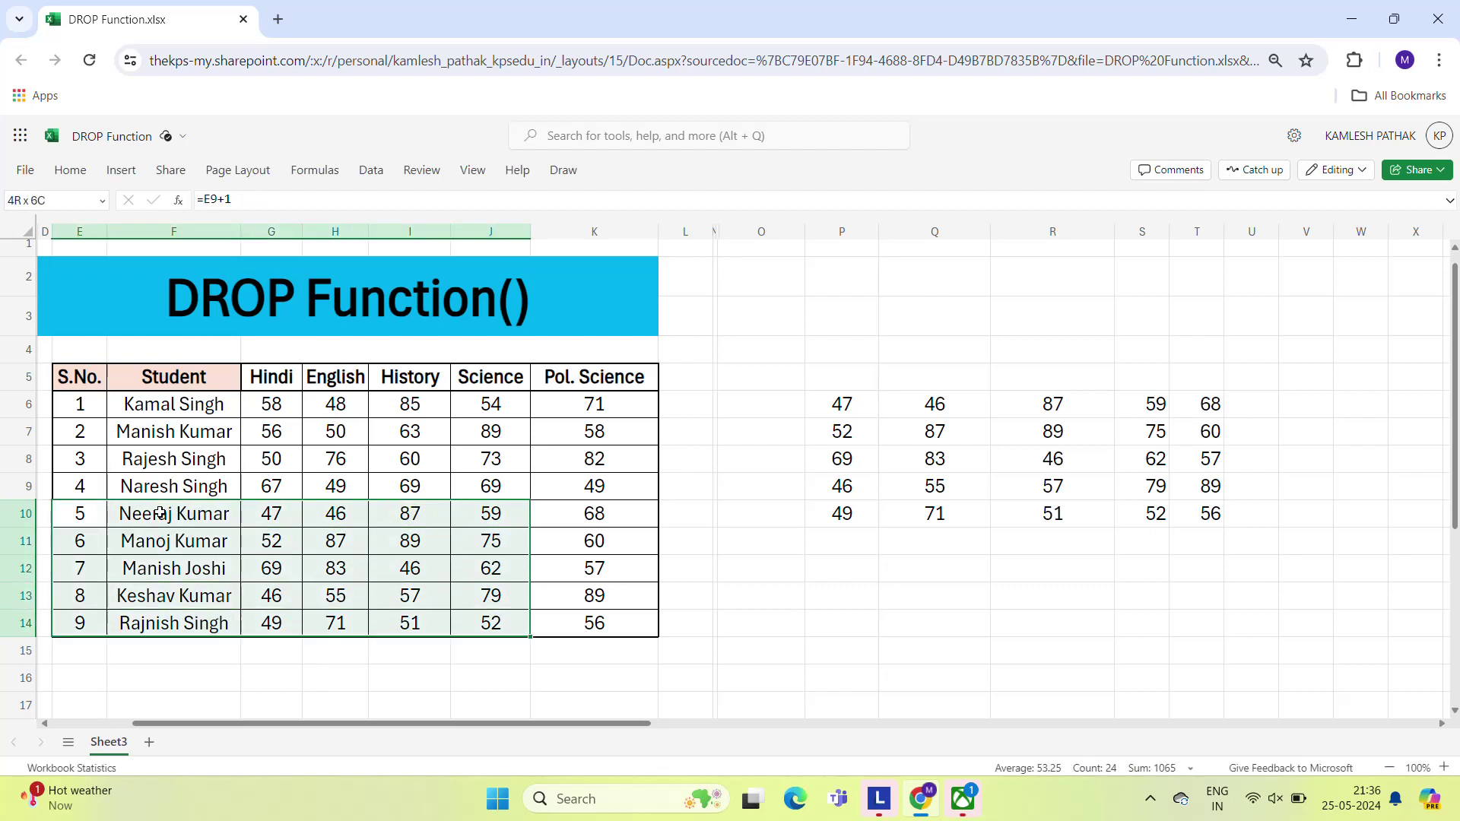
key("shift+Right")
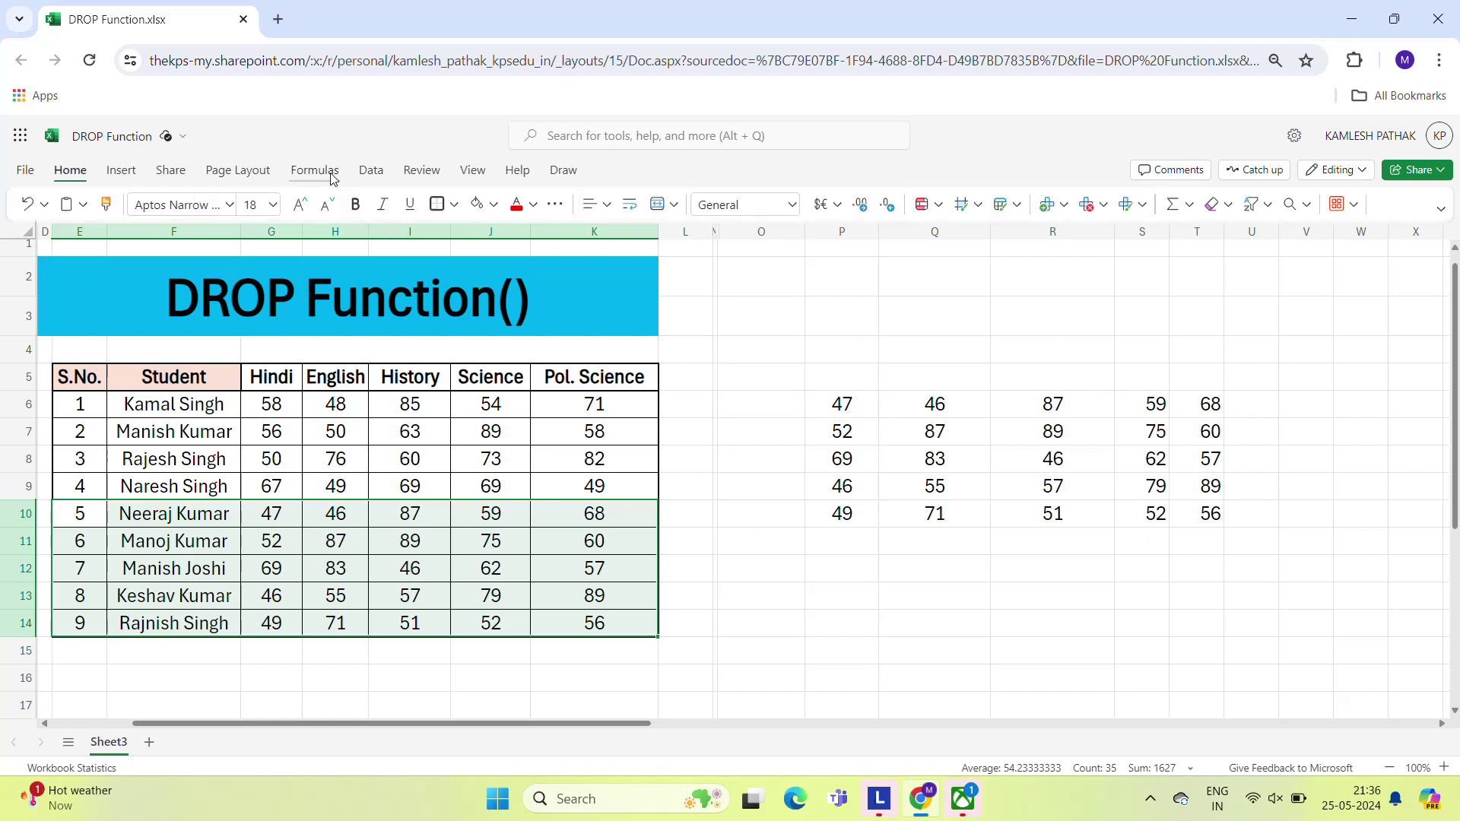
left_click(492, 210)
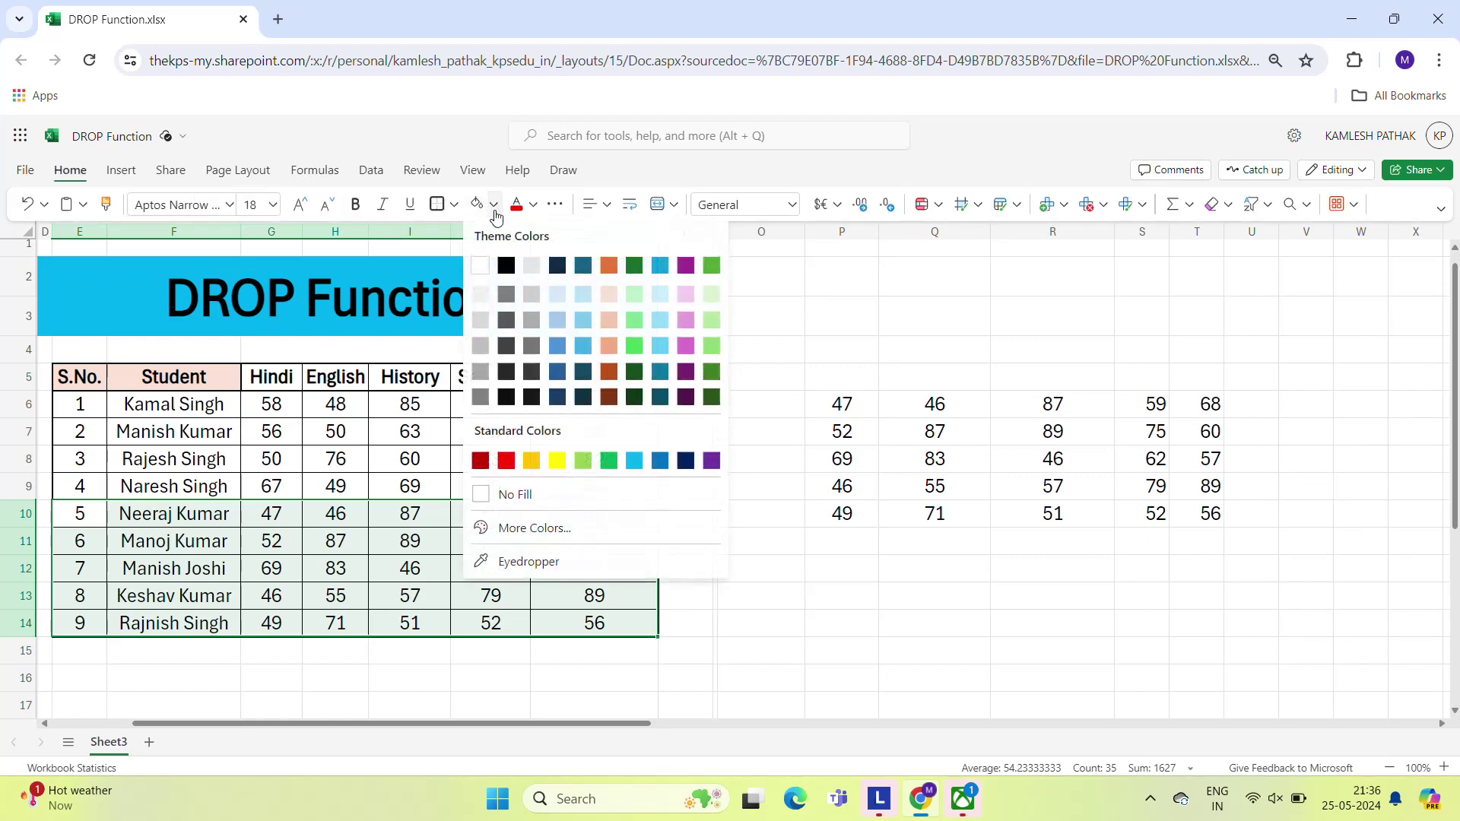
left_click(659, 302)
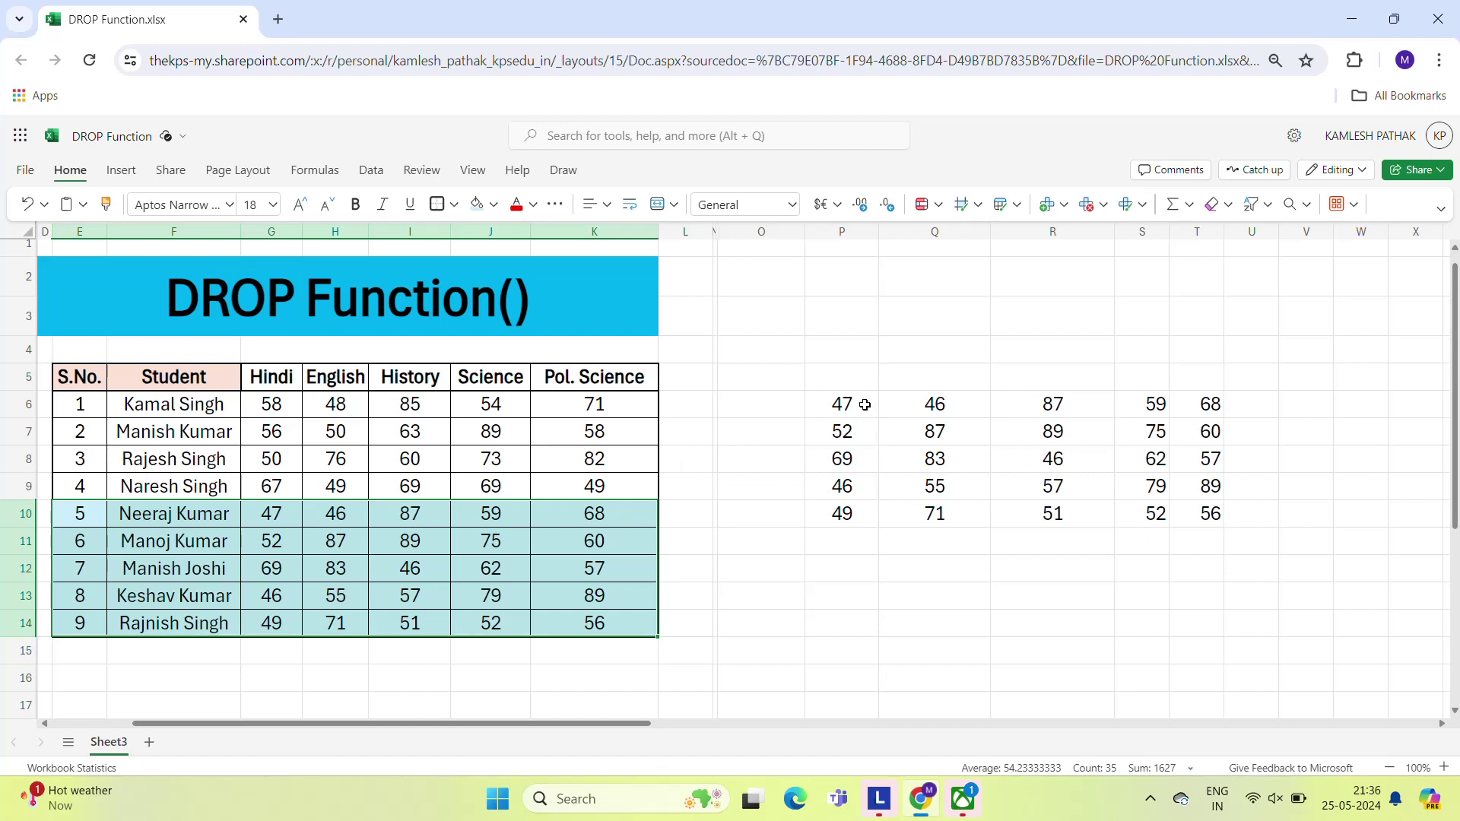
Step: Open the DROP formula in P6 to review its array, rows and columns arguments
left_click(865, 406)
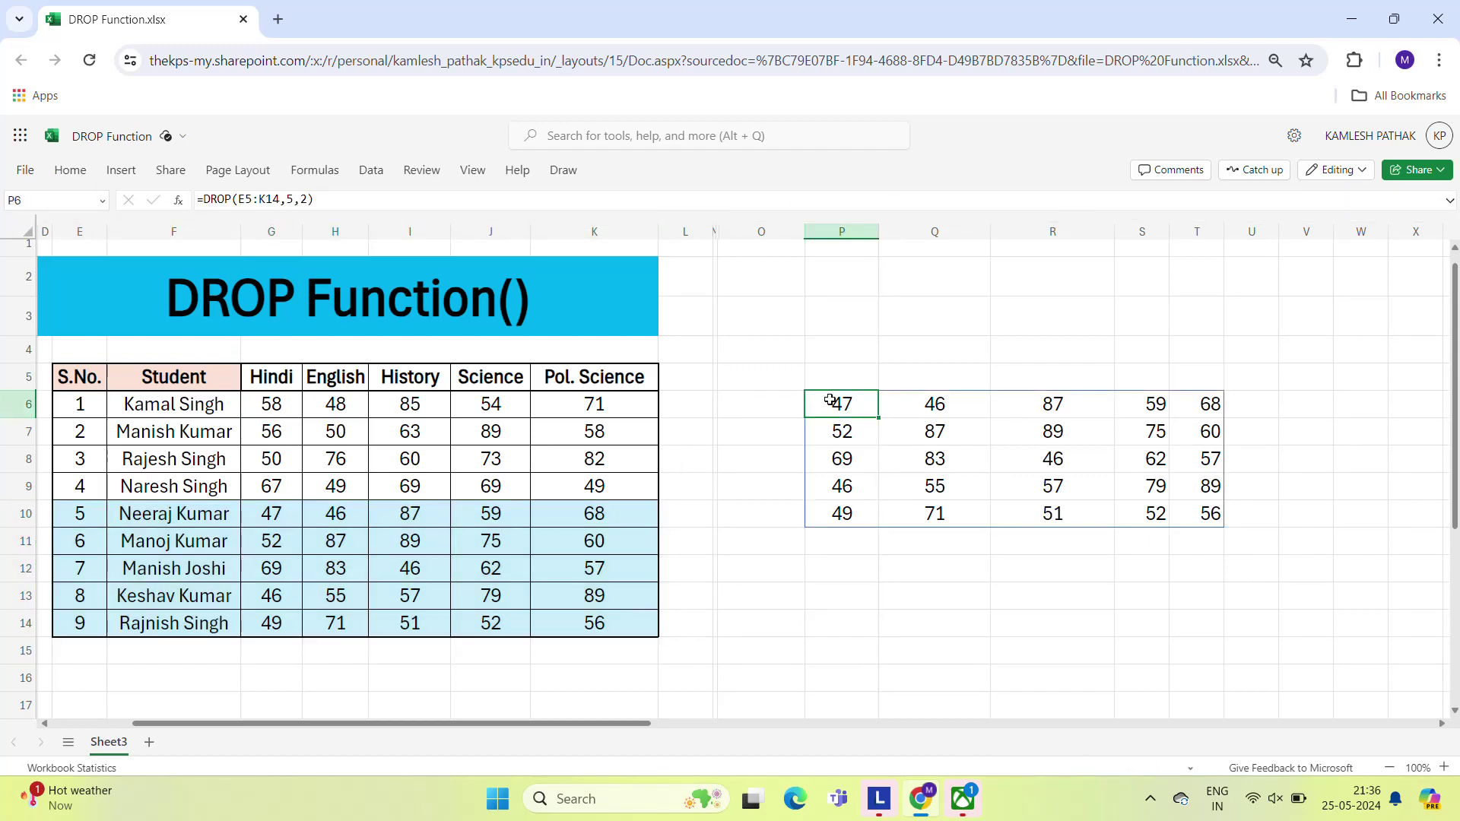
double_click(831, 401)
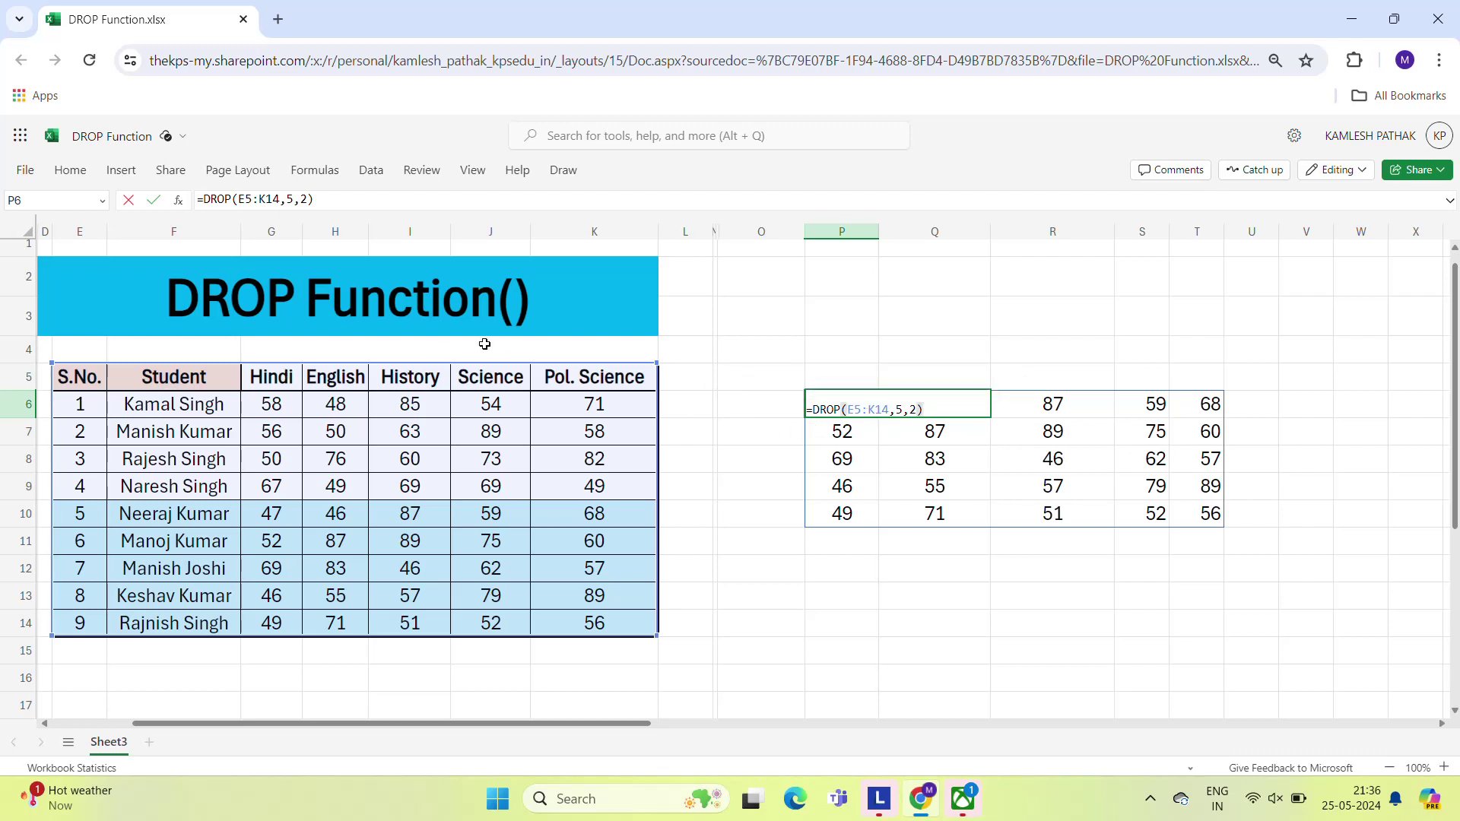
double_click(899, 410)
double_click(899, 410)
Step: Go through the Hindi to Pol. Science marks in rows 10 to 12 of the source table and compare them with the DROP output
left_click(278, 521)
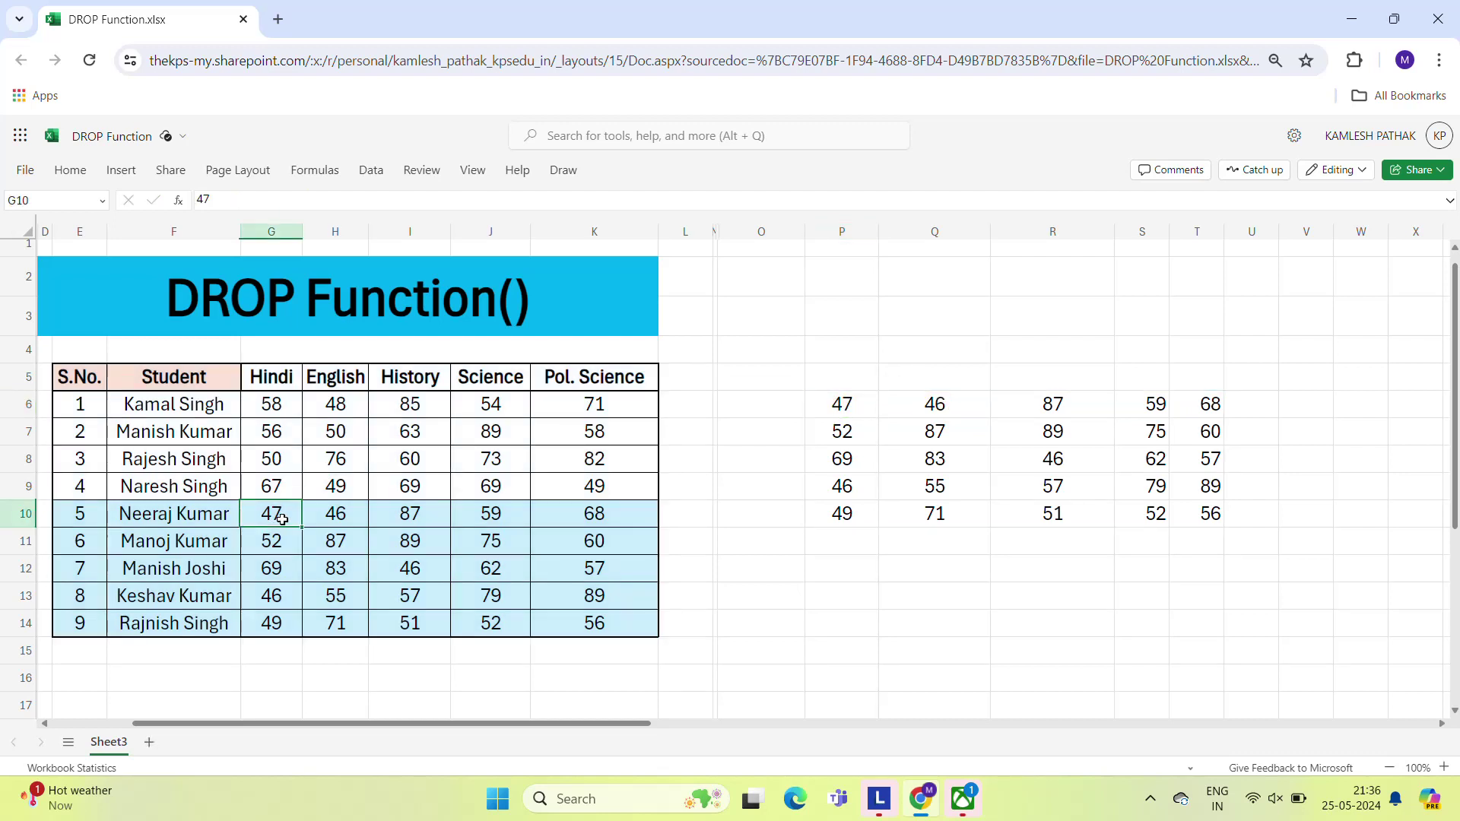
left_click(334, 521)
left_click(399, 519)
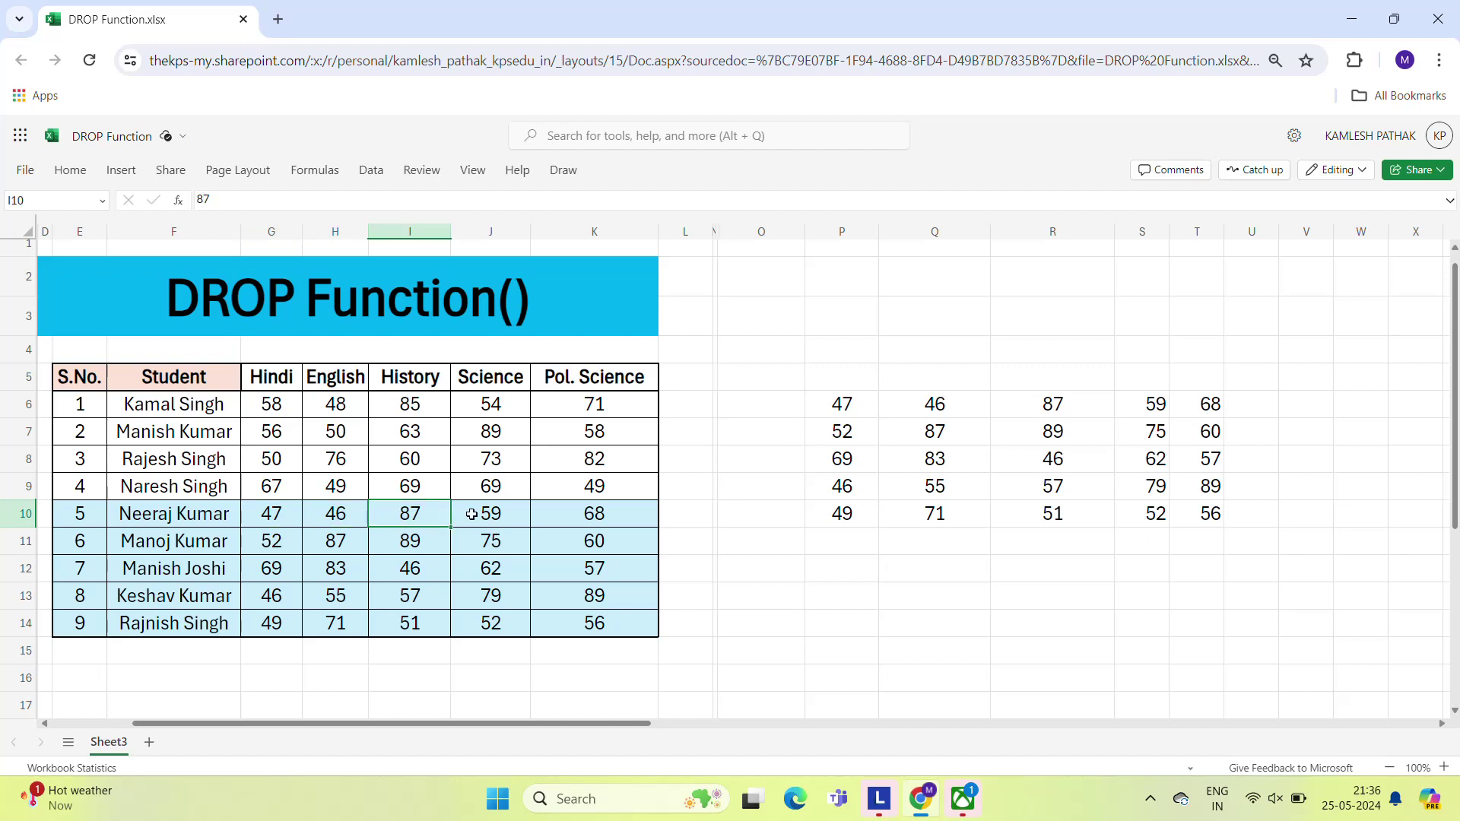
left_click(492, 513)
left_click(575, 515)
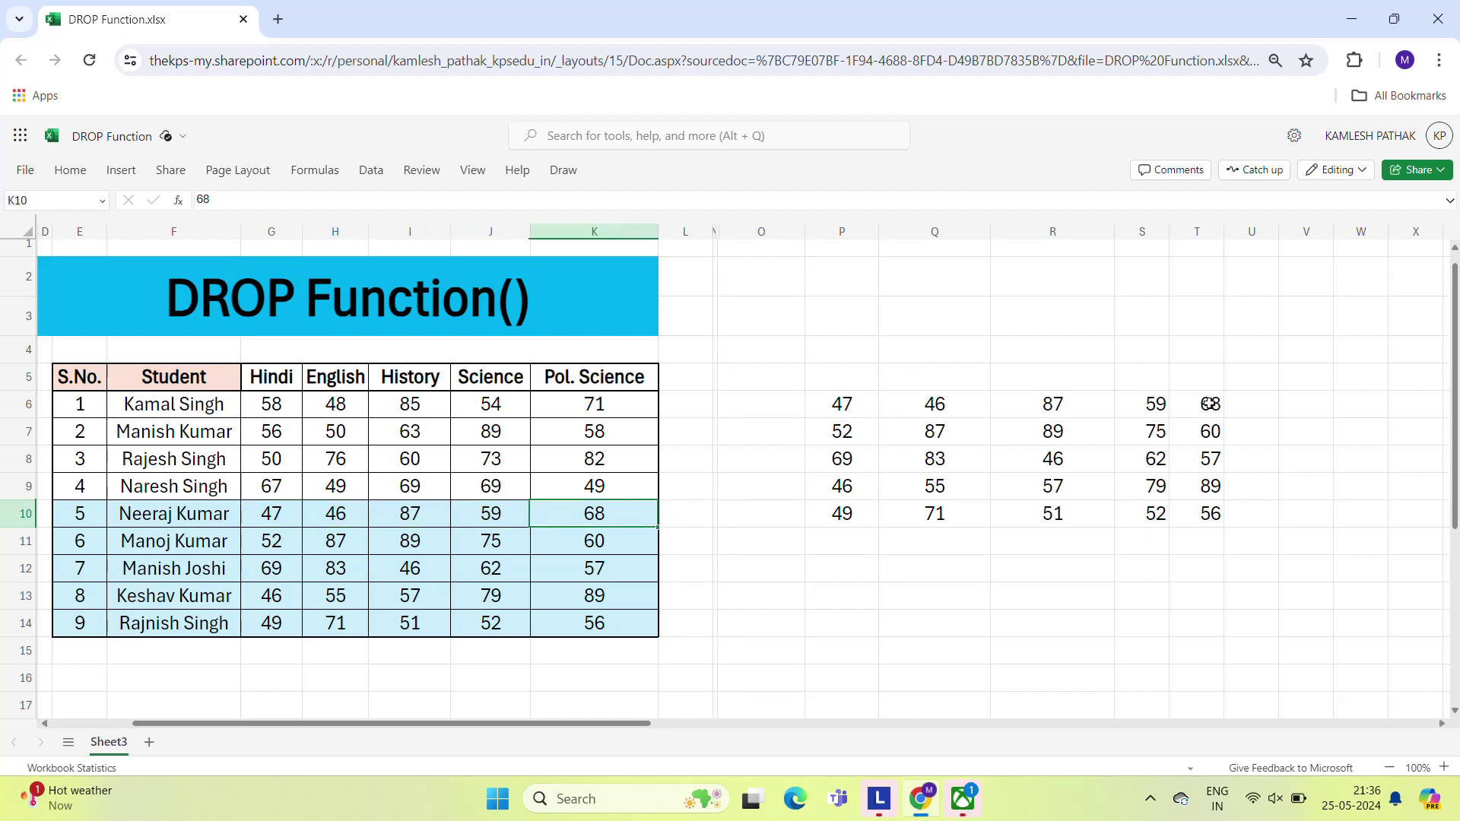
left_click(287, 540)
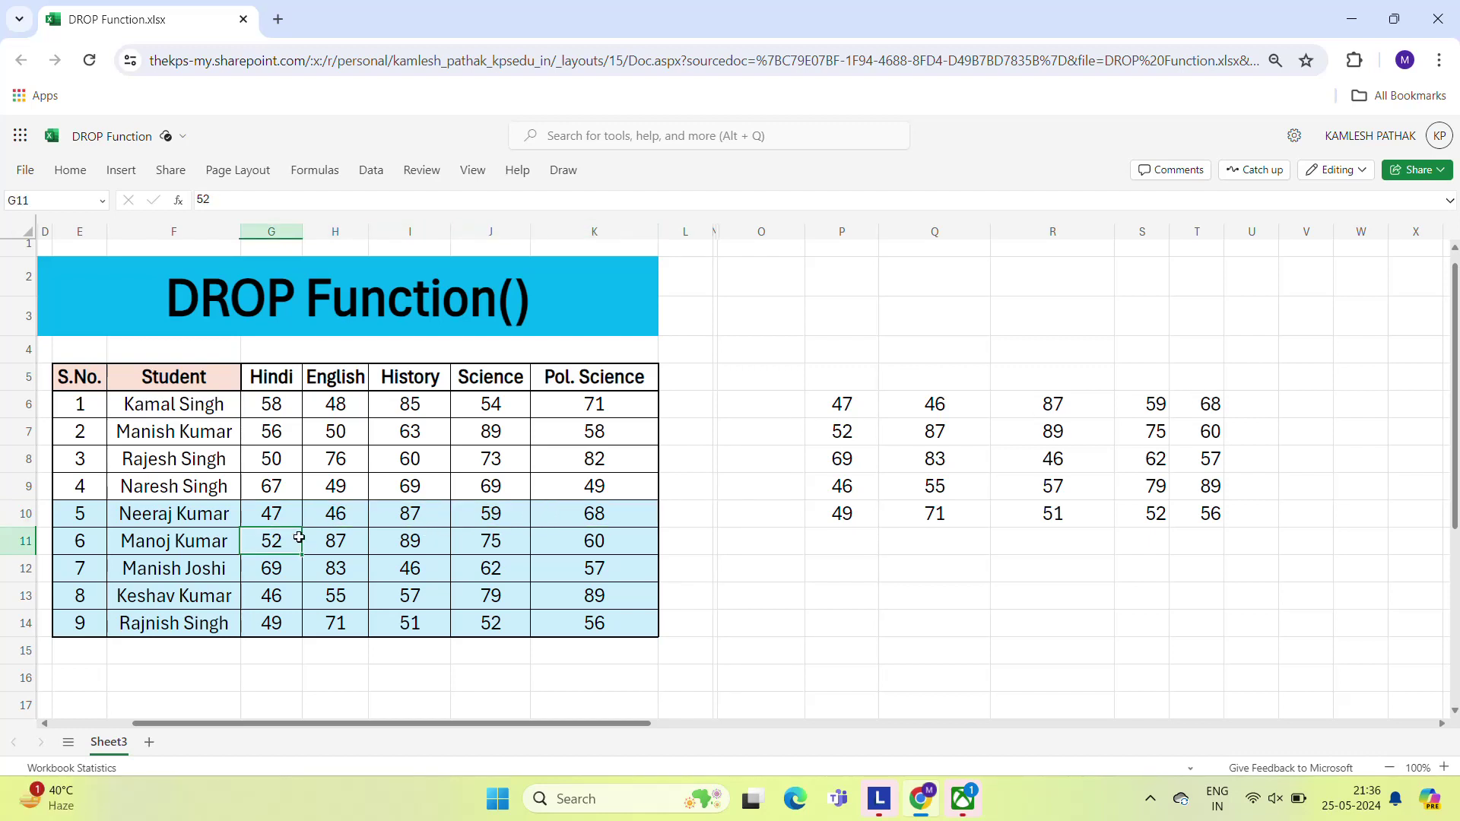
left_click(336, 540)
left_click(416, 544)
left_click(470, 545)
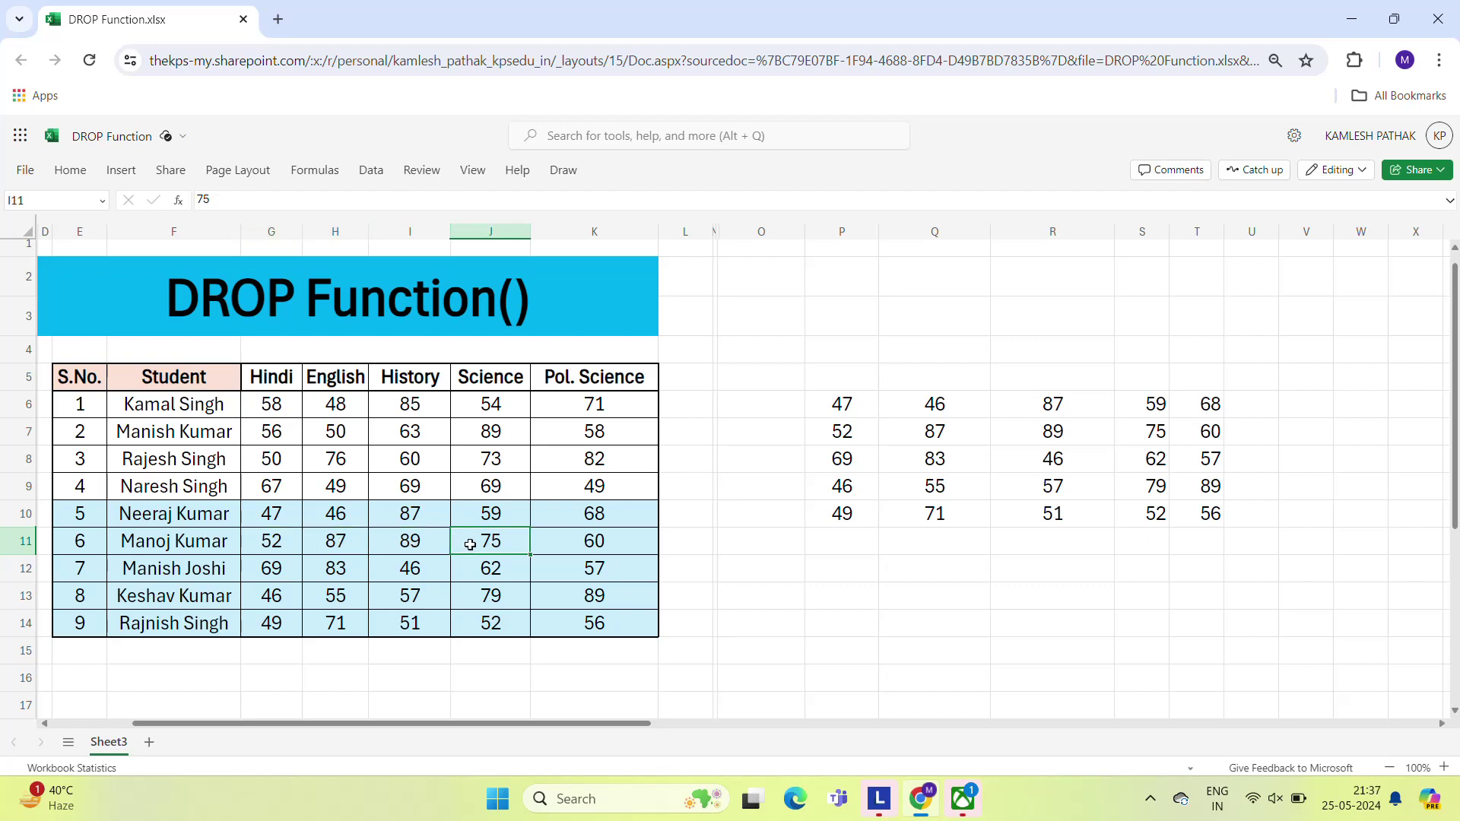
left_click(598, 545)
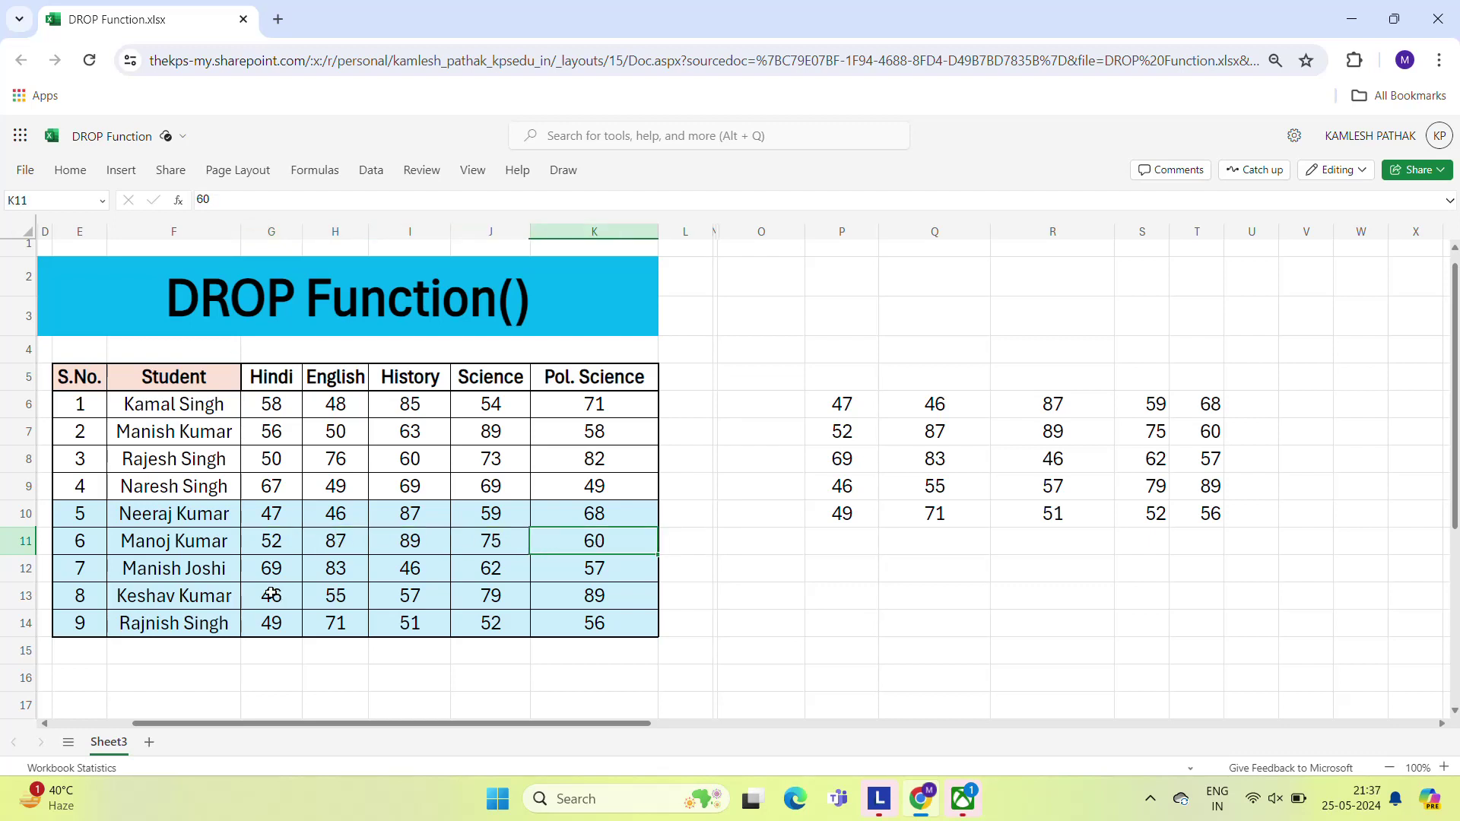
left_click(266, 582)
left_click(338, 579)
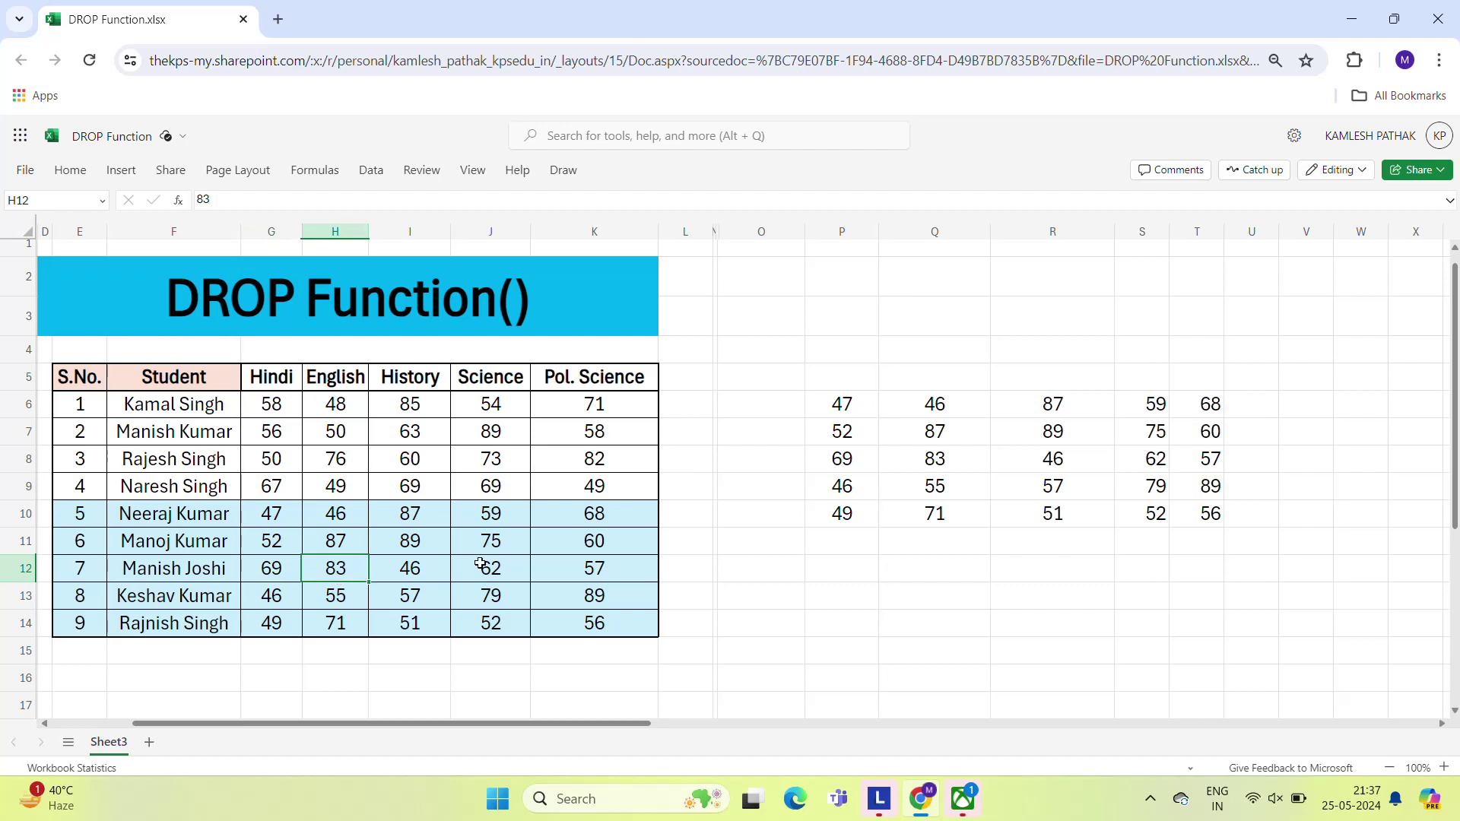
Step: Select the subject marks of the last five records, G10:K14, to compare them with the DROP output
left_click(277, 519)
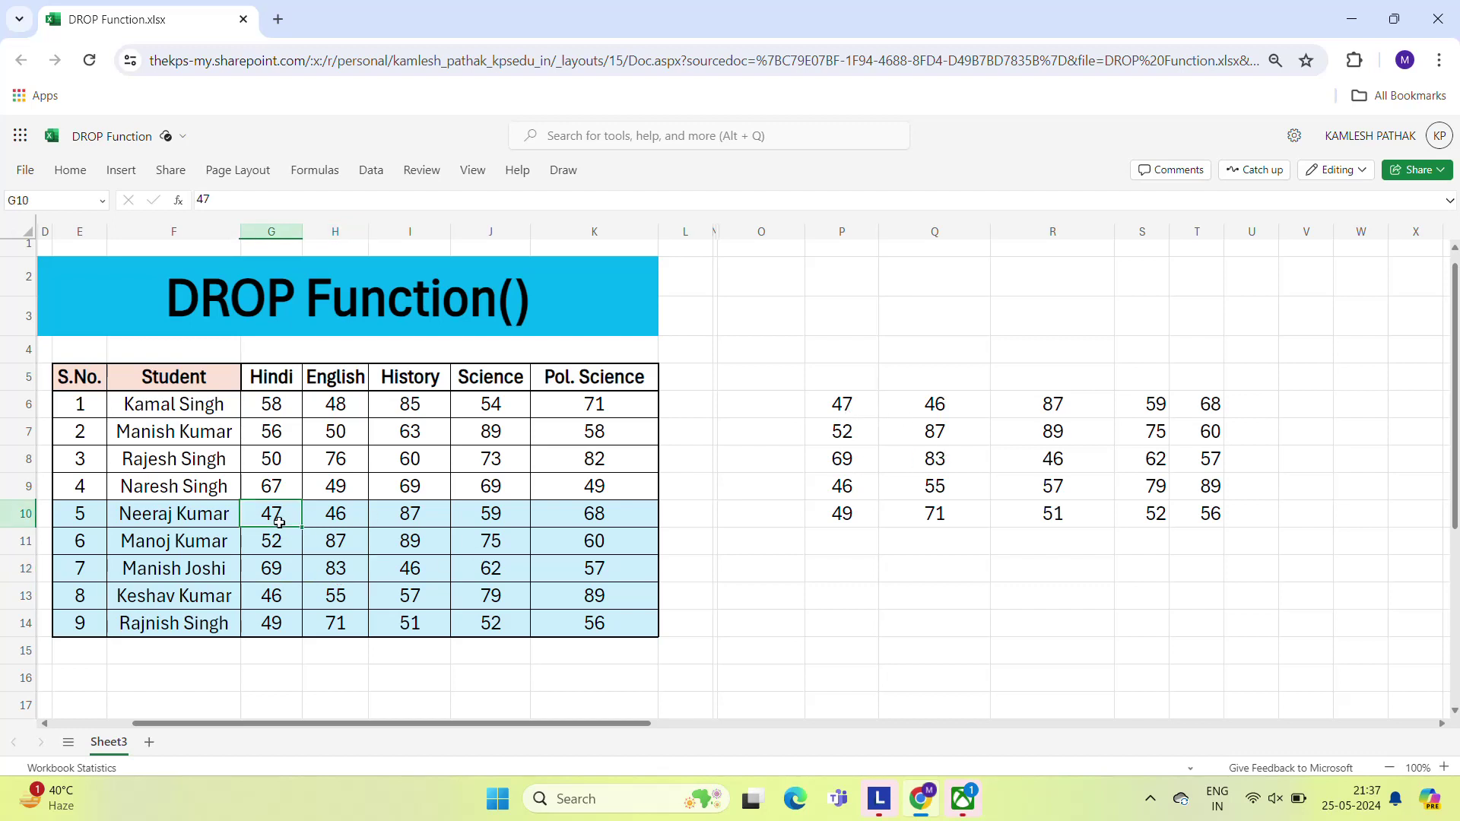
key("shift+Down")
key("shift+Down")
key("shift+Down")
key("shift+Down")
key("shift+Right")
key("shift+Right")
key("shift+Right")
key("shift+Right")
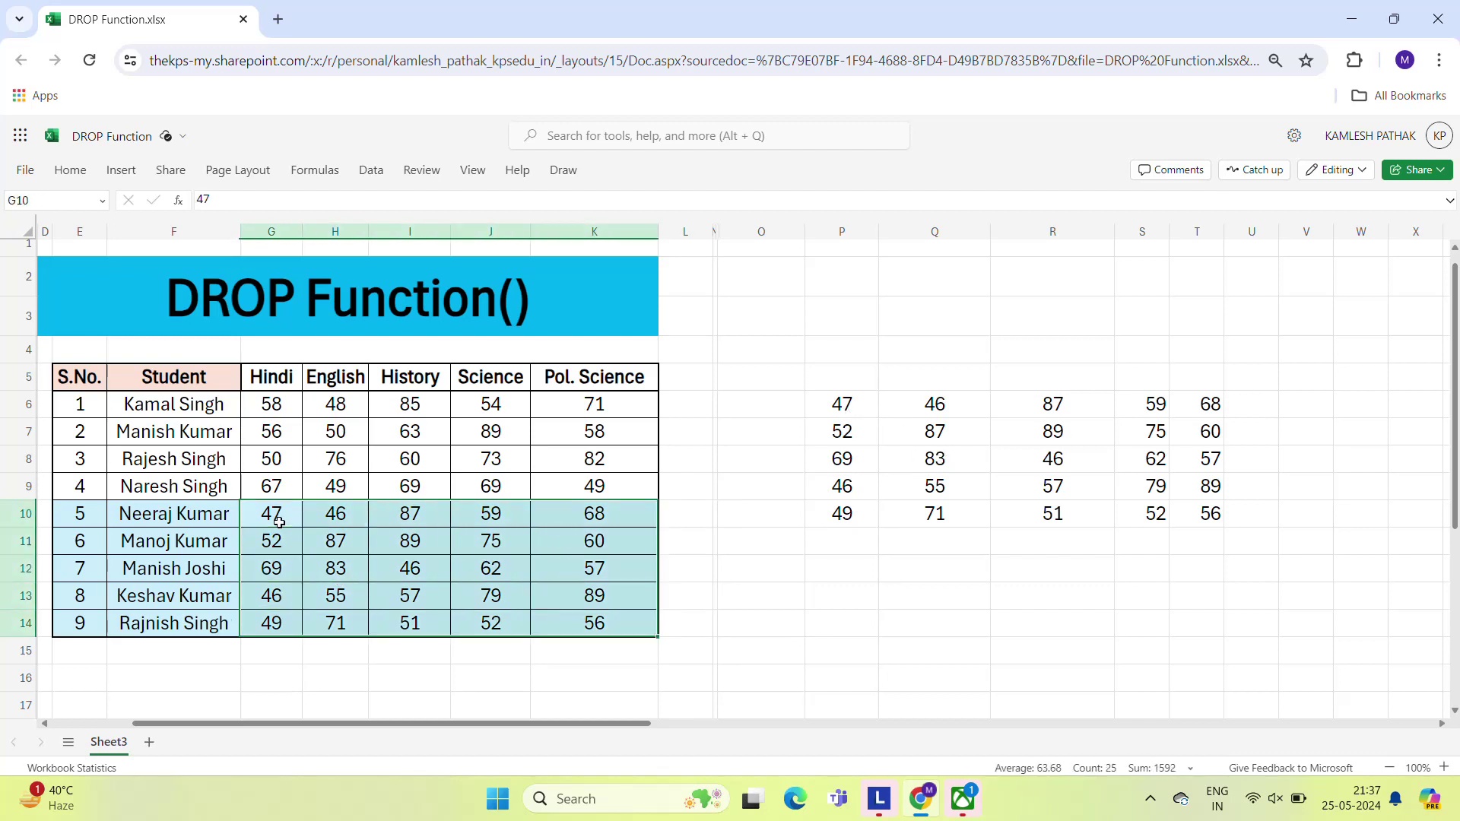
Step: Select the serial numbers of the last five records, E10:E14, and examine the dropped and kept columns along row 10
key("Left")
key("Left")
key("shift+Down")
key("shift+Down")
key("shift+Down")
key("shift+Down")
key("Right")
key("Right")
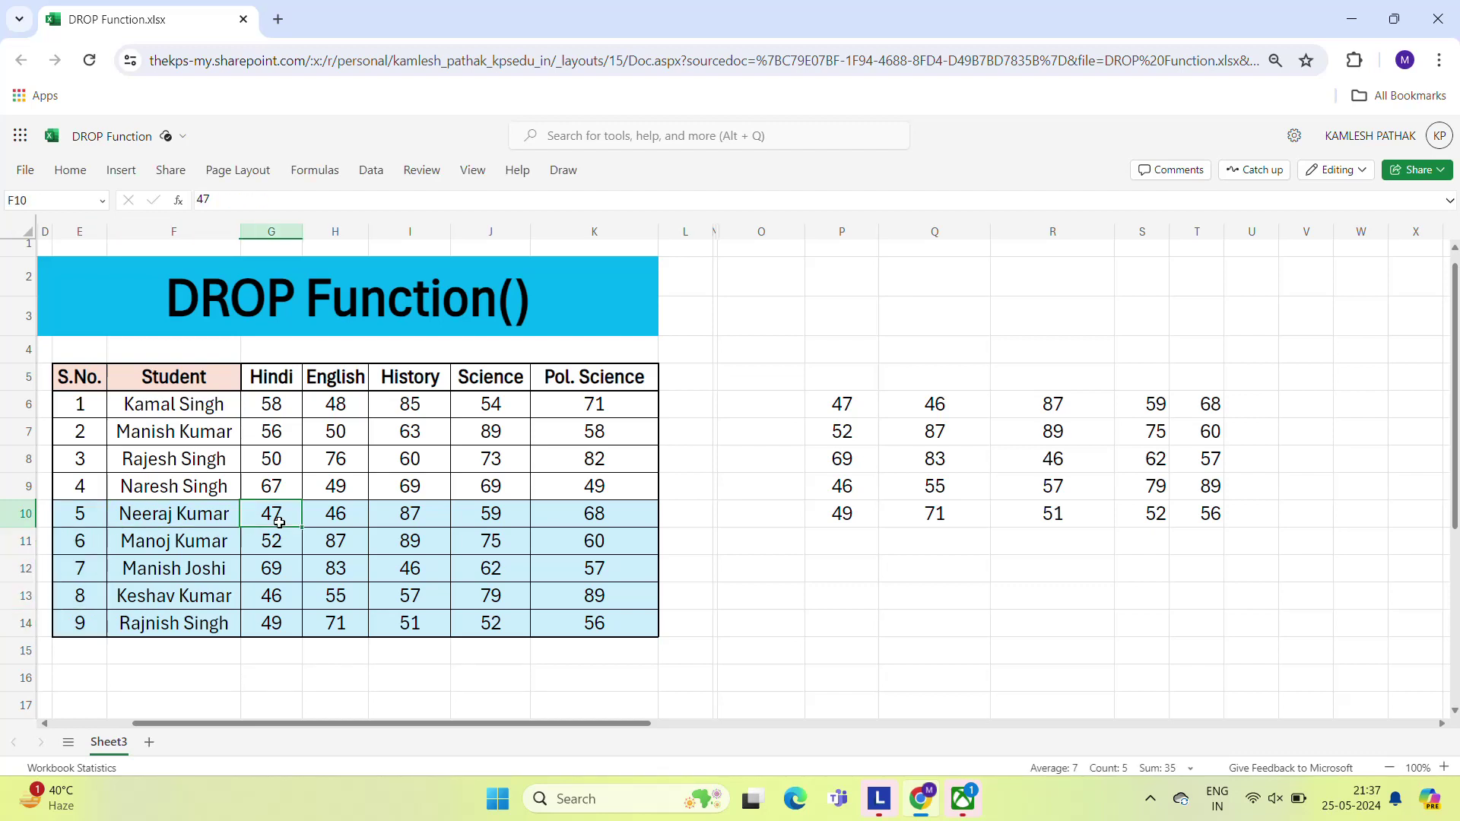
key("Right")
key("Right")
key("Right")
key("Right")
key("Left")
key("Left")
key("Left")
key("Left")
key("Left")
key("Left")
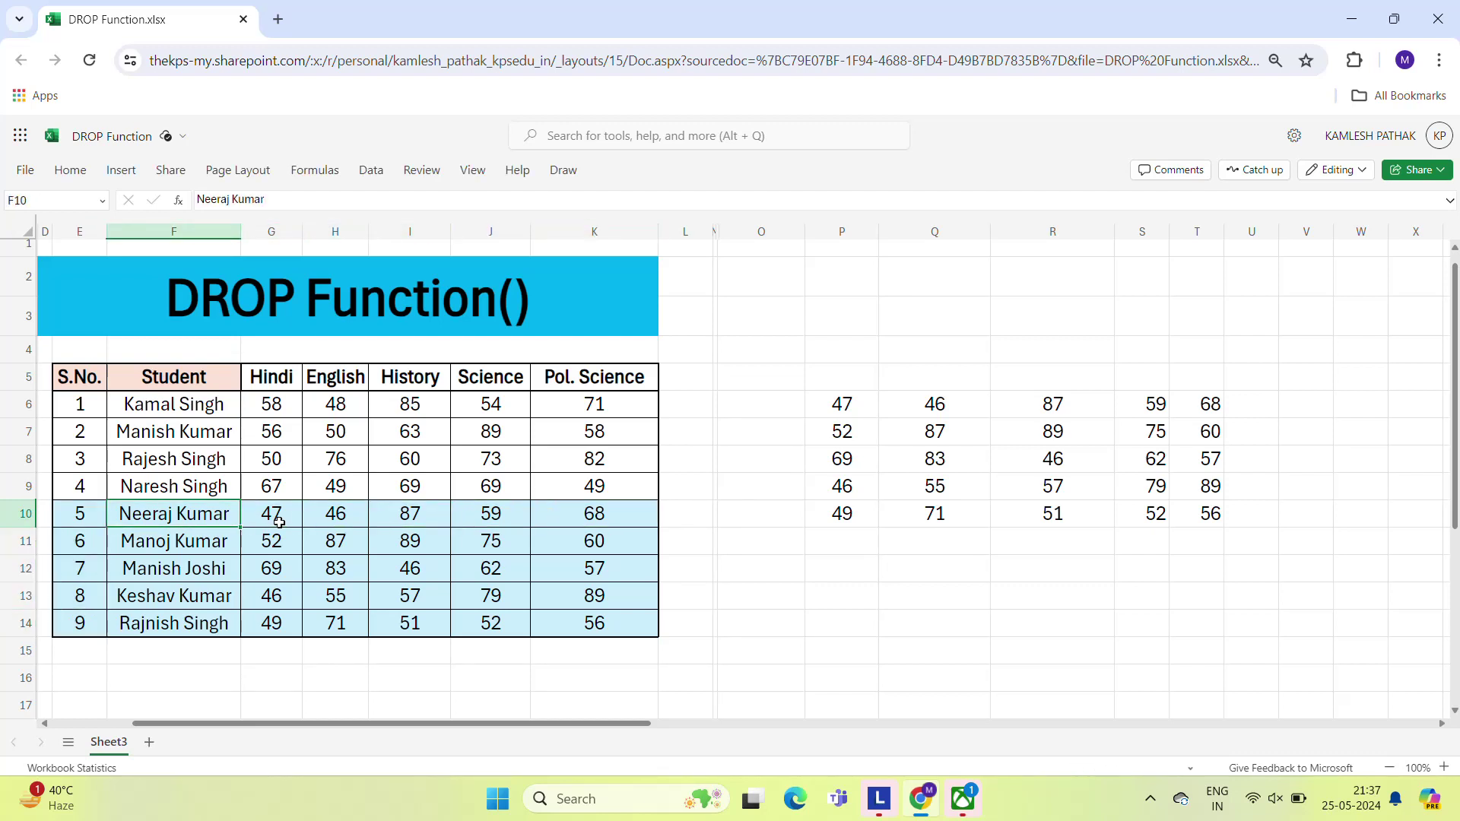
Step: Set the columns argument of the DROP formula in P6 to 0
key("Right")
key("Right")
key("Right")
key("Right")
key("Right")
key("Right")
key("Right")
key("Right")
key("Right")
key("Right")
key("Up")
key("Up")
key("Up")
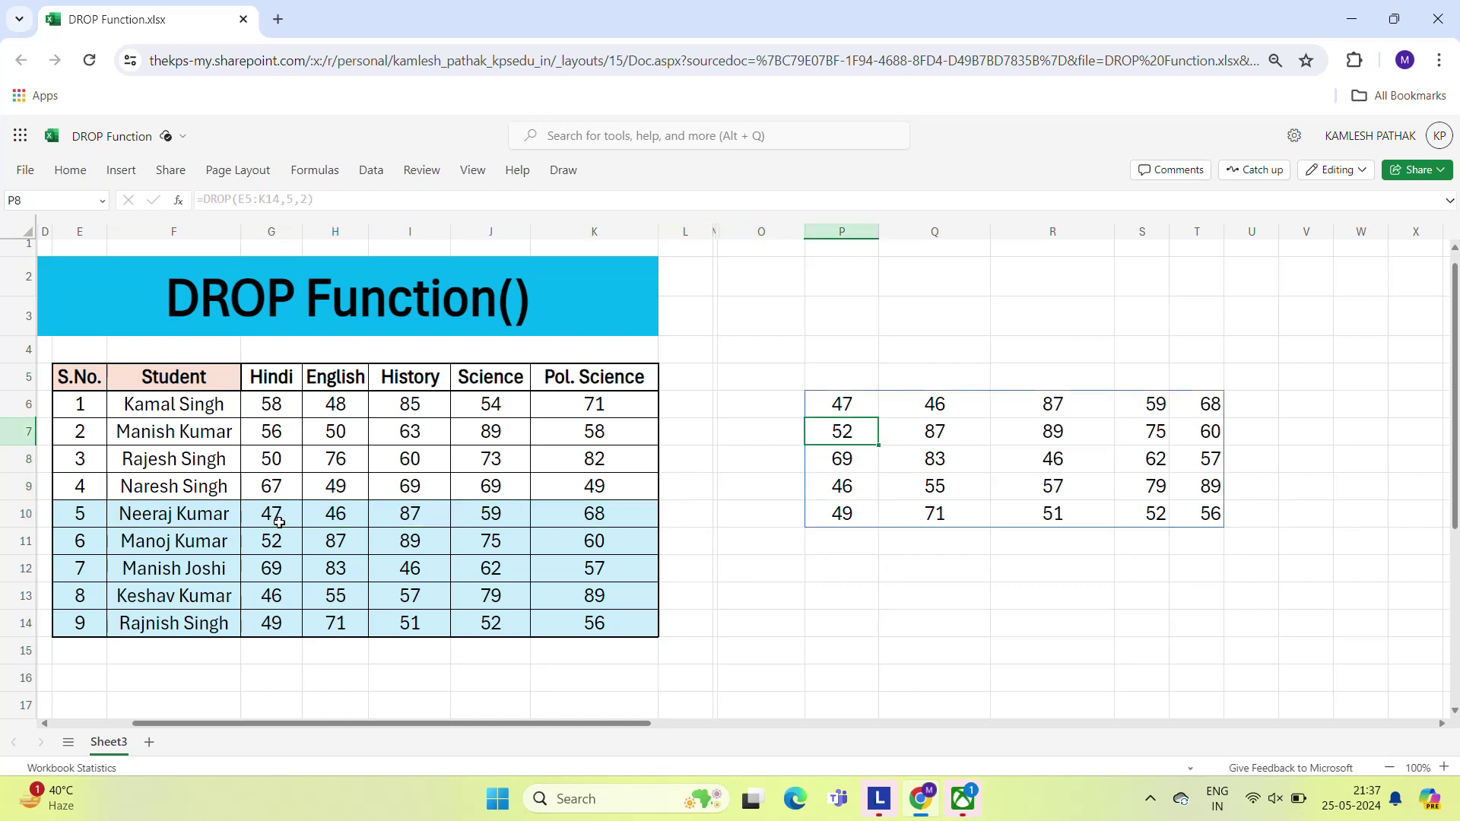
key("Up")
key("F2")
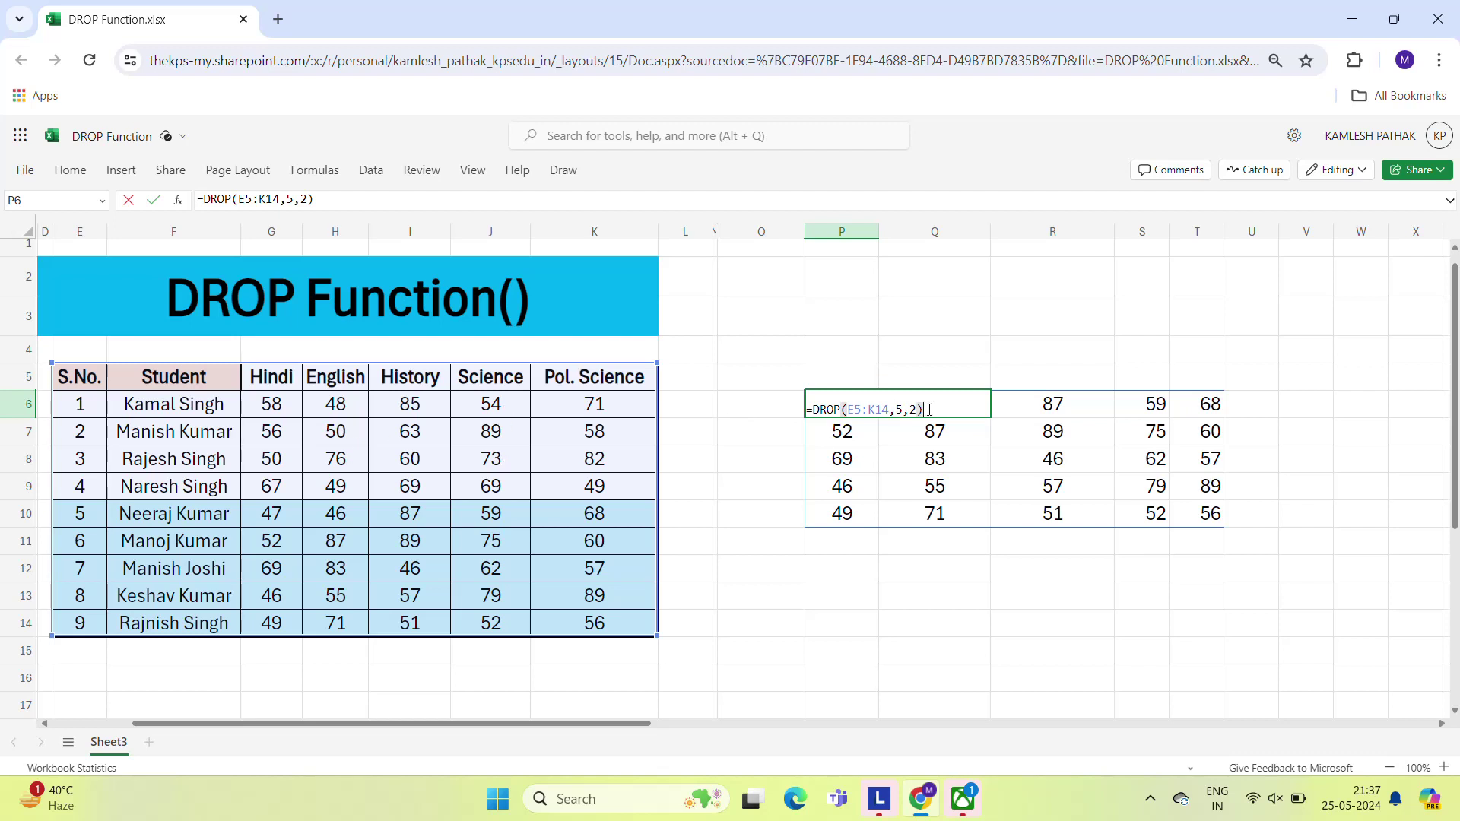
mouse_move(918, 411)
left_click(925, 418)
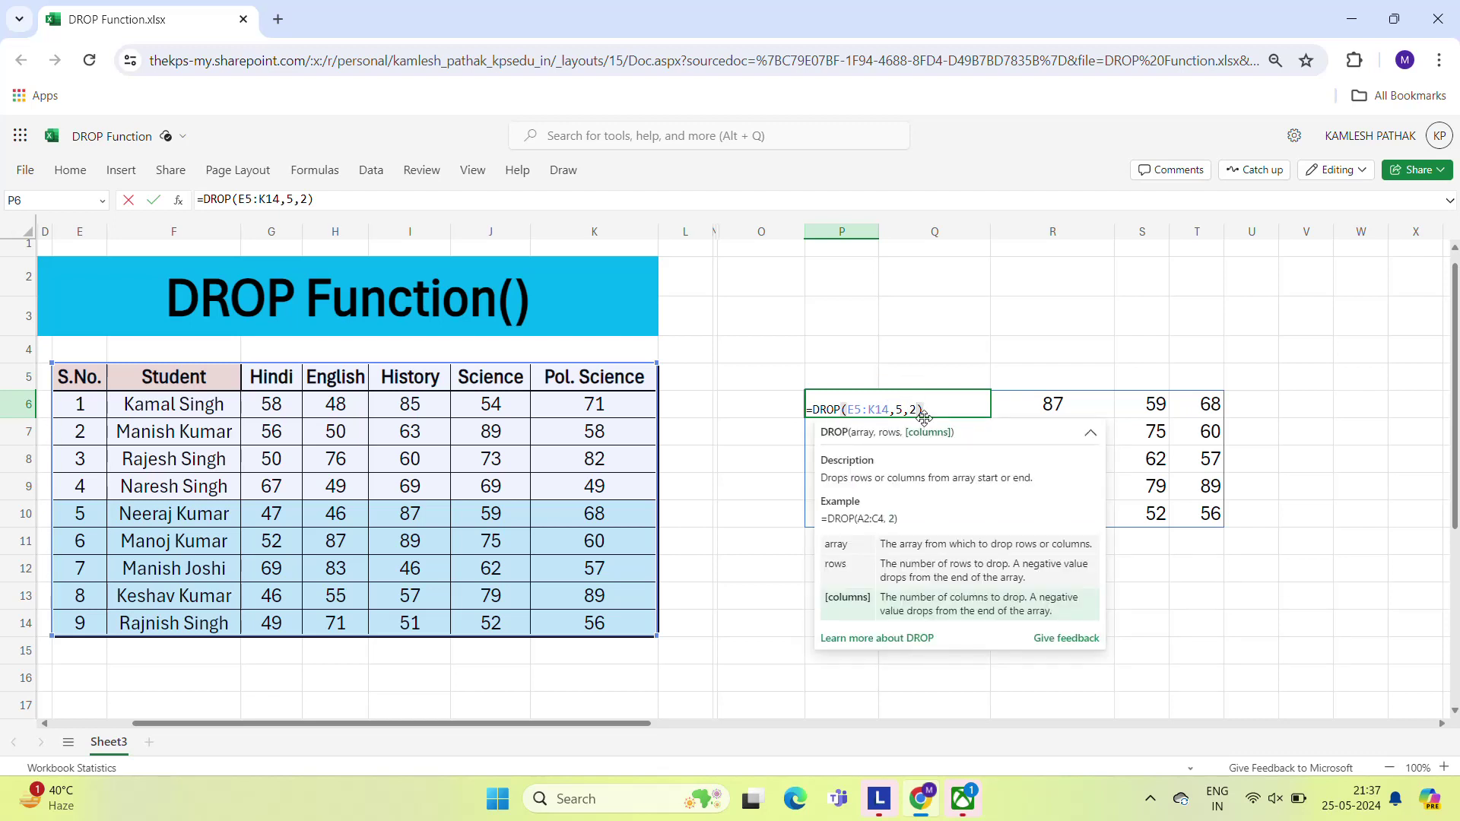
double_click(924, 418)
type("0")
key("Return")
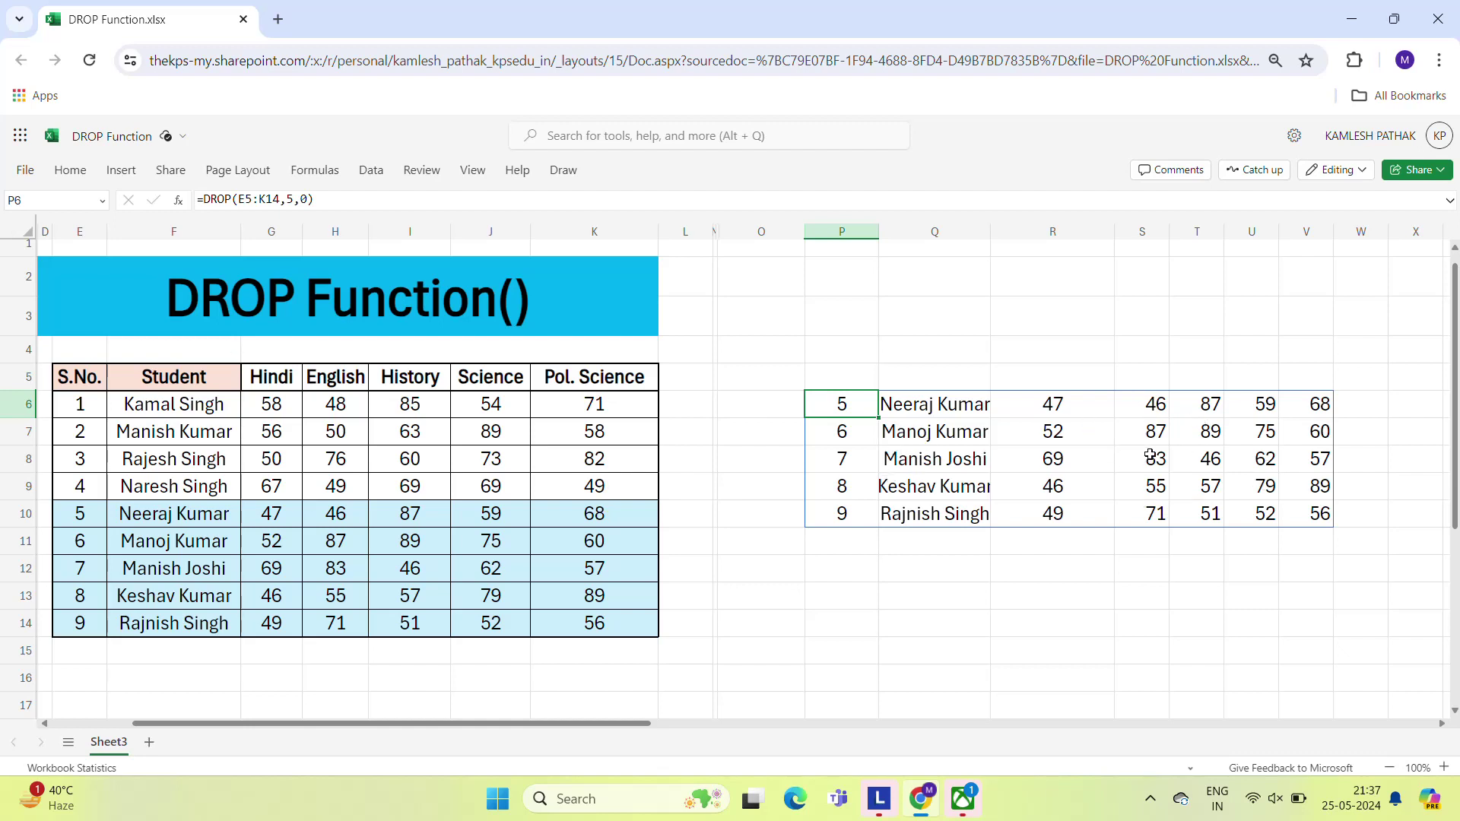
Step: Review the DROP formula in P6 and delete it
key("F2")
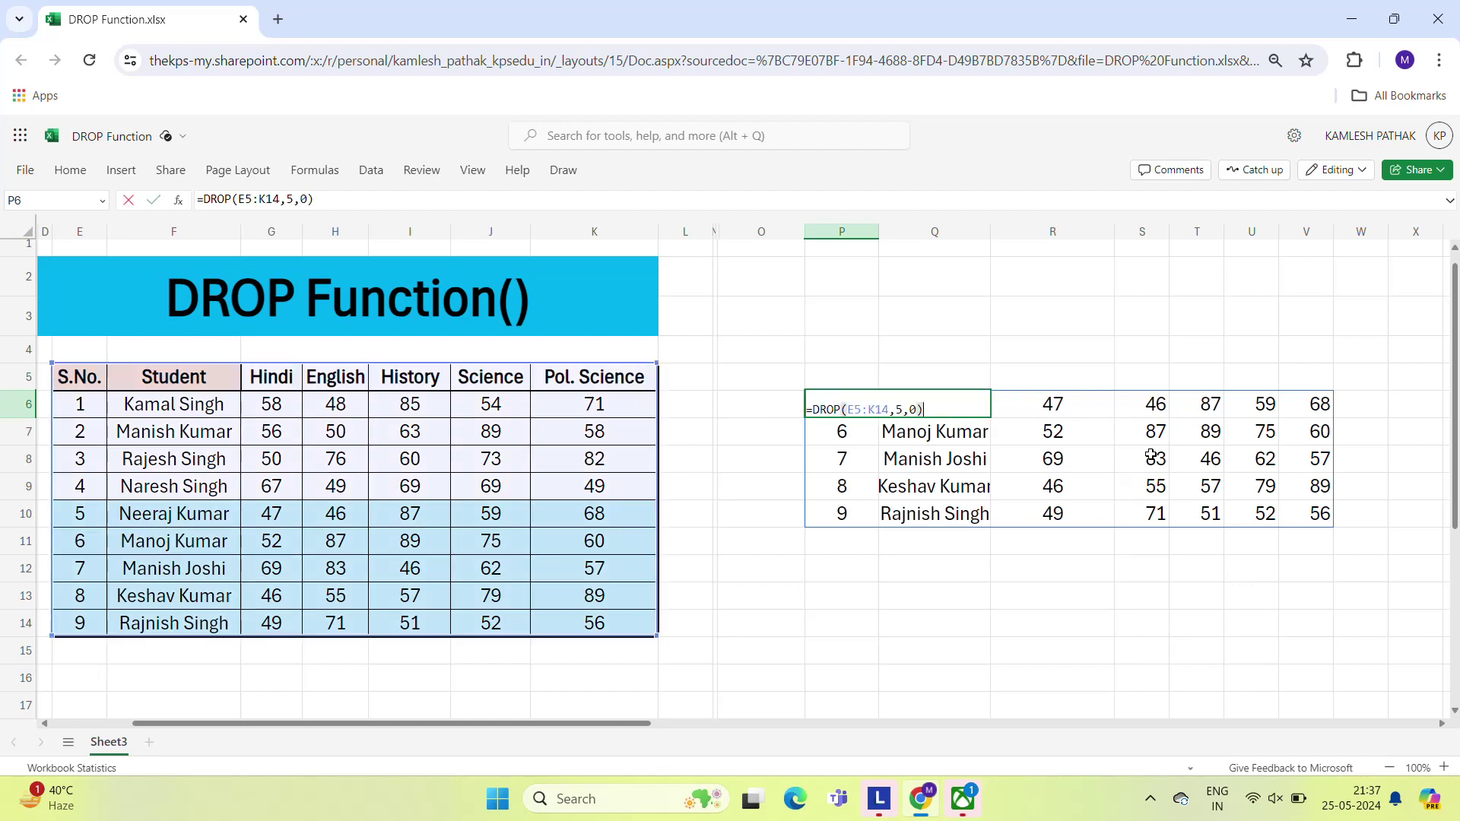
key("Escape")
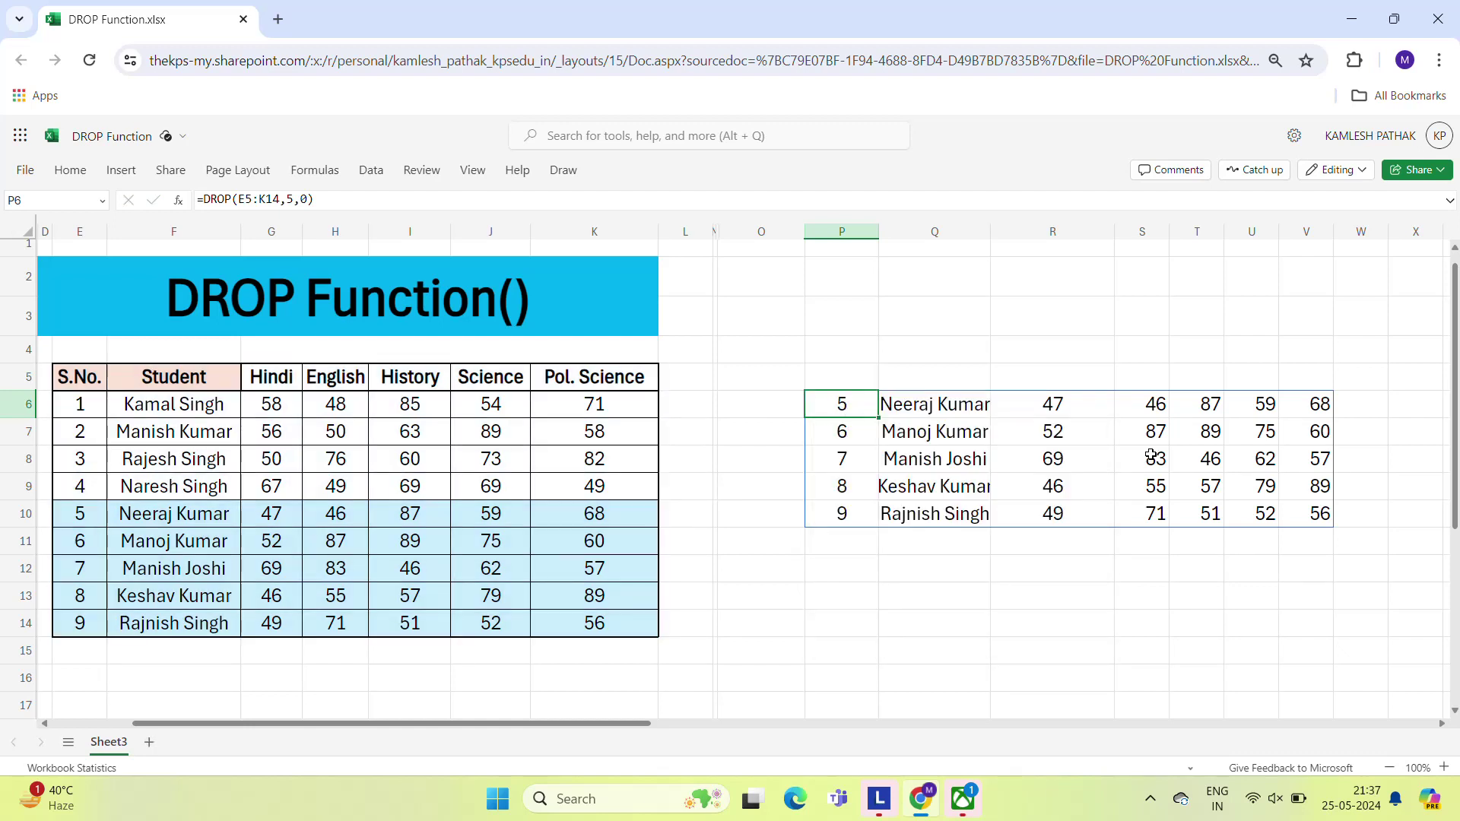
key("ctrl+a")
key("Delete")
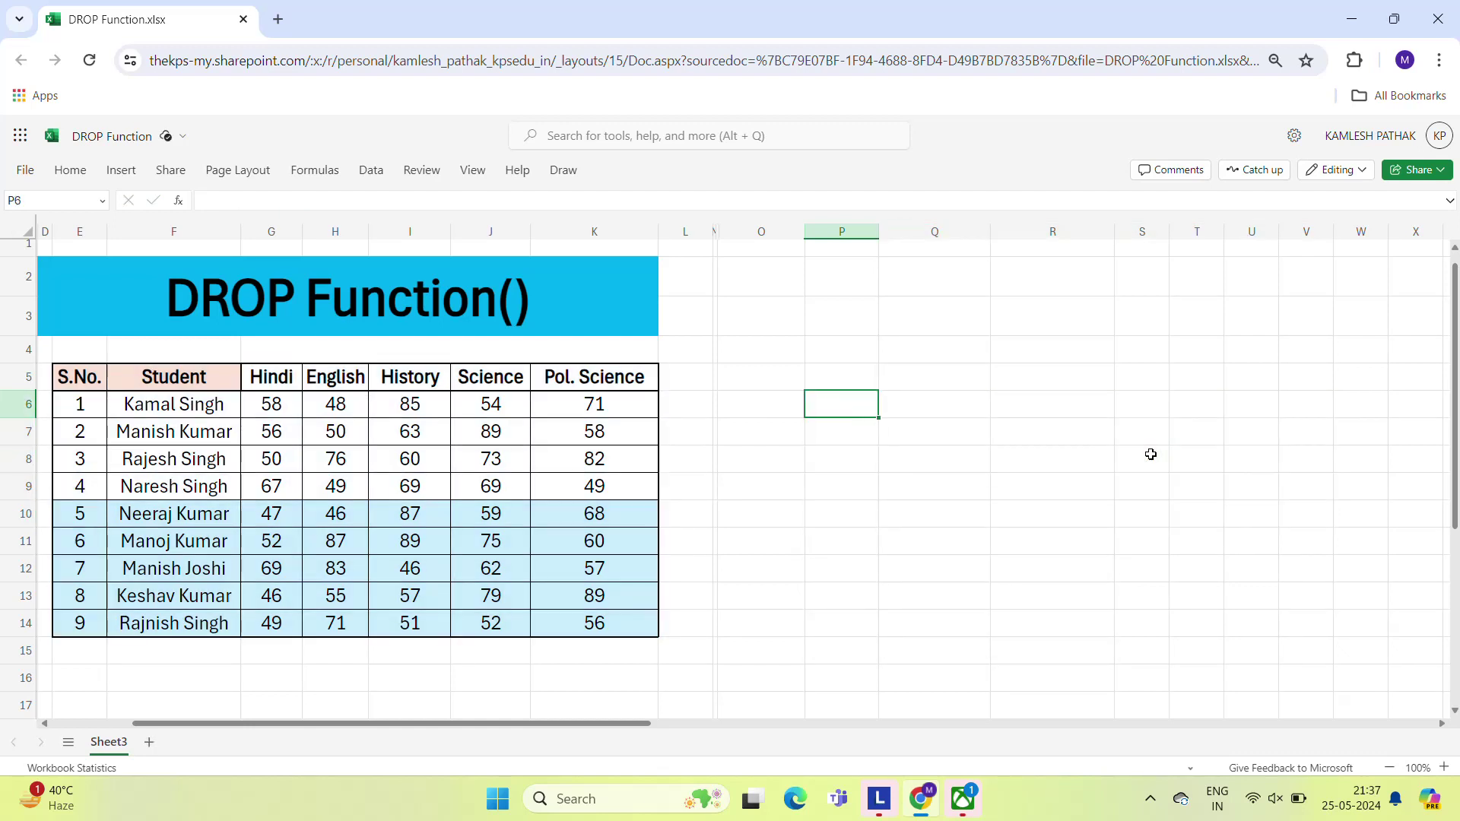
Step: Start a new DROP formula in P6 with the whole marks table, E5:K14, as its array argument
type("=dro")
key("Tab")
key("Left")
key("Left")
key("Left")
key("Left")
key("Left")
key("Left")
key("Left")
key("Left")
key("Left")
key("Left")
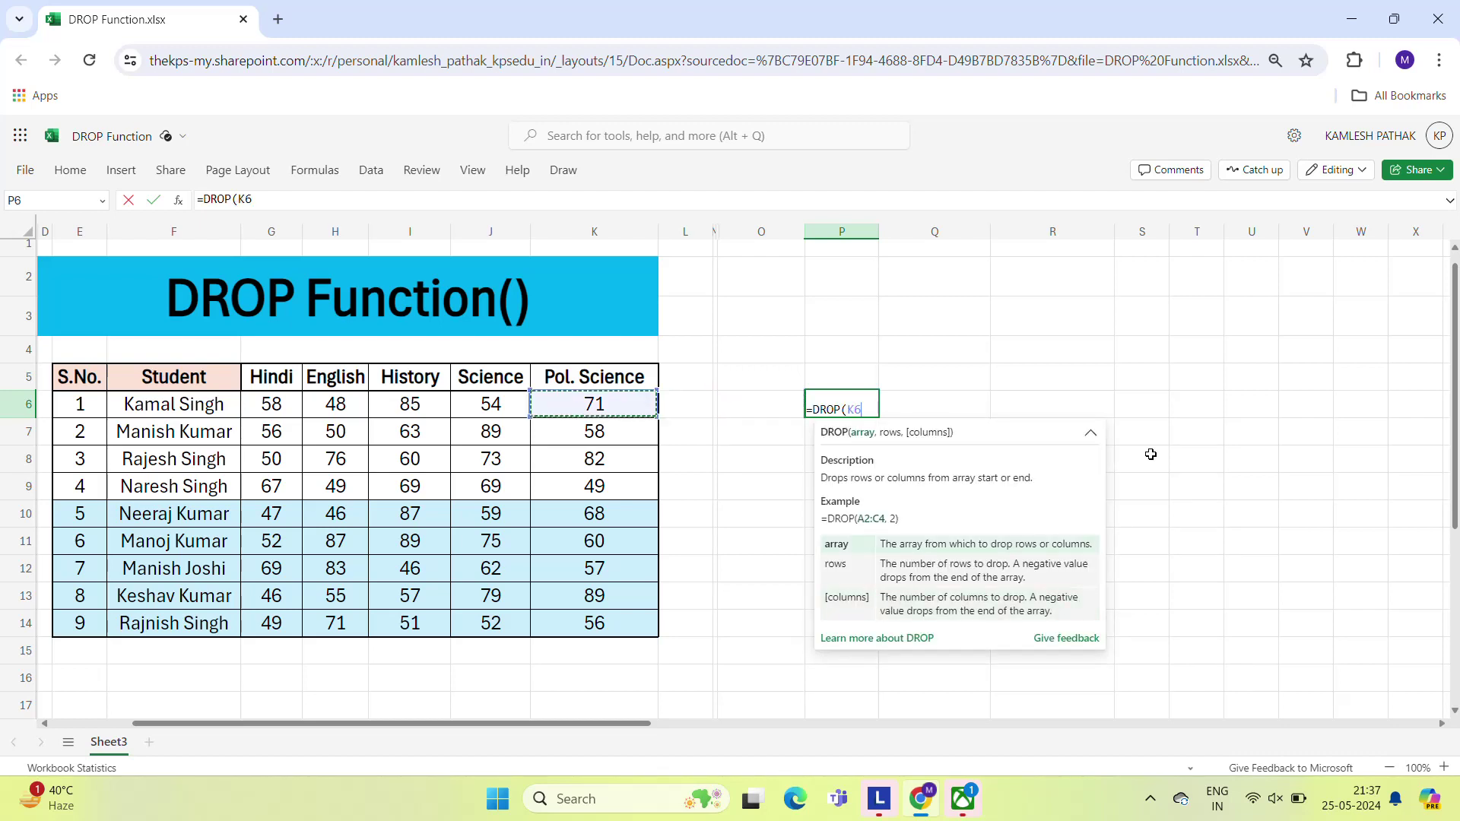
key("Up")
key("shift+Right")
key("shift+Right")
key("shift+Right")
key("shift+Right")
key("shift+Right")
key("shift+Right")
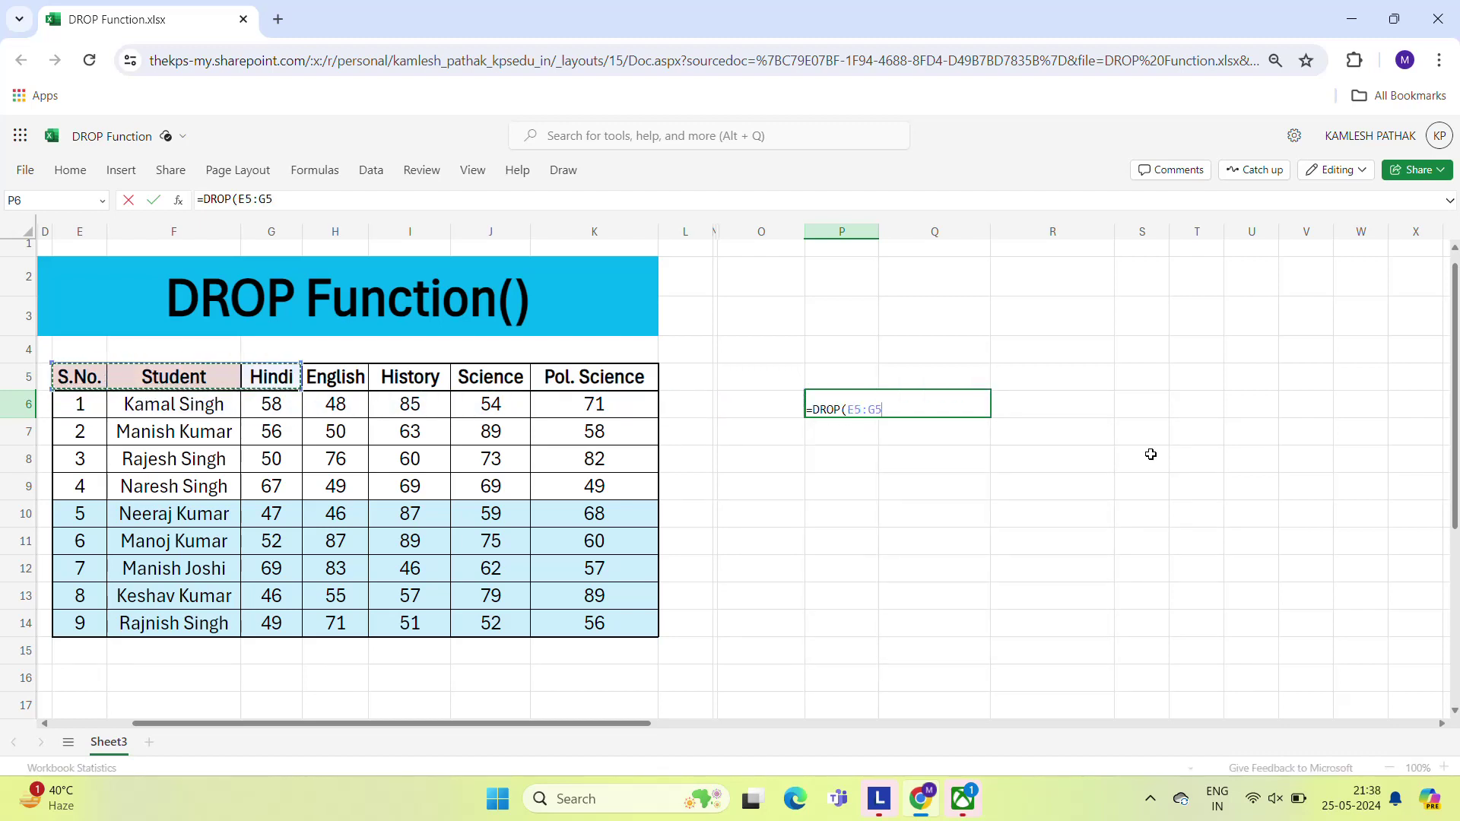
key("ctrl+shift+Down")
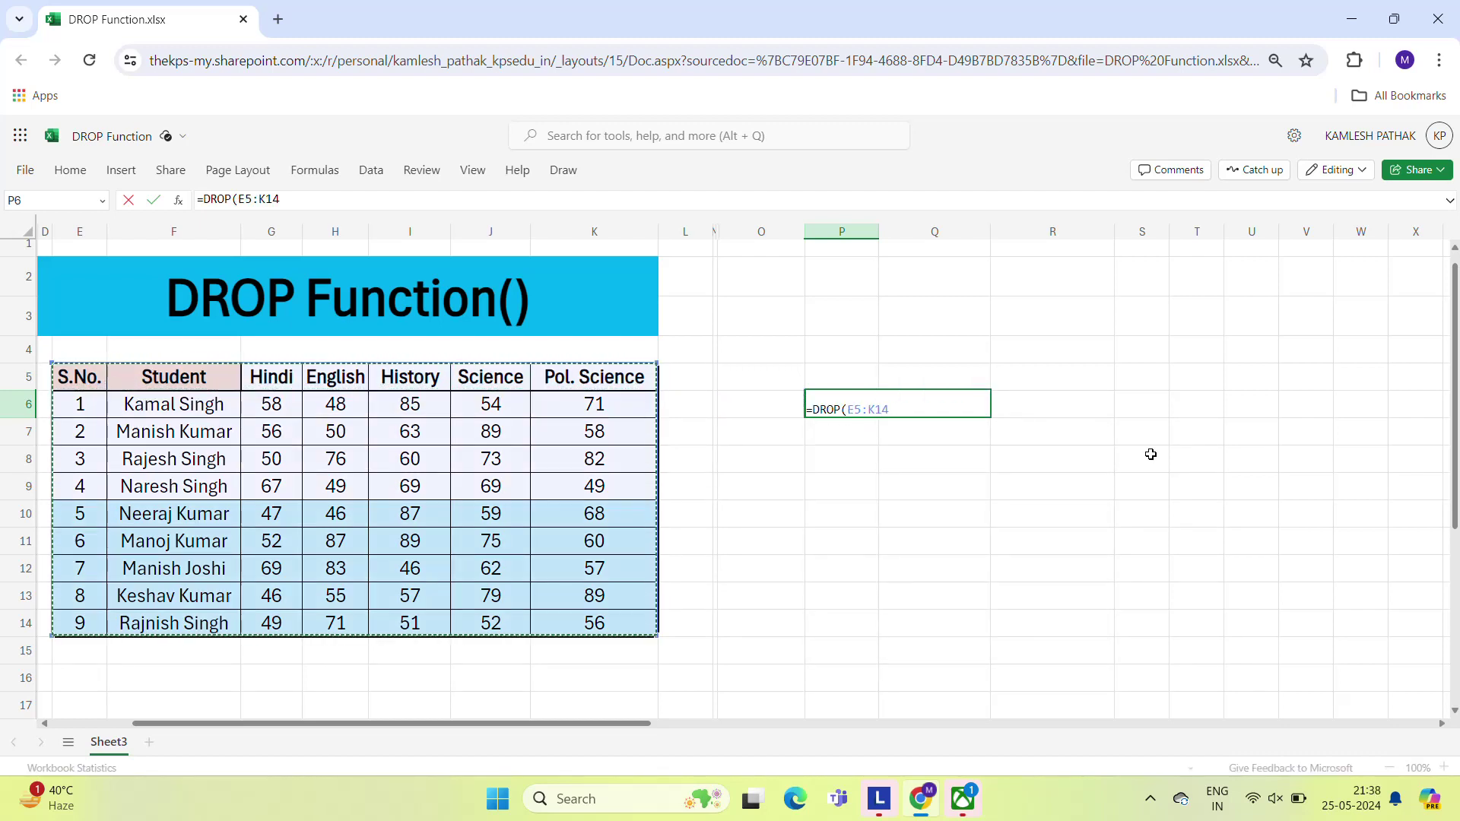
Step: Complete the DROP formula with 6 rows and 1 column to drop, and widen column P to fit the student names
type(",")
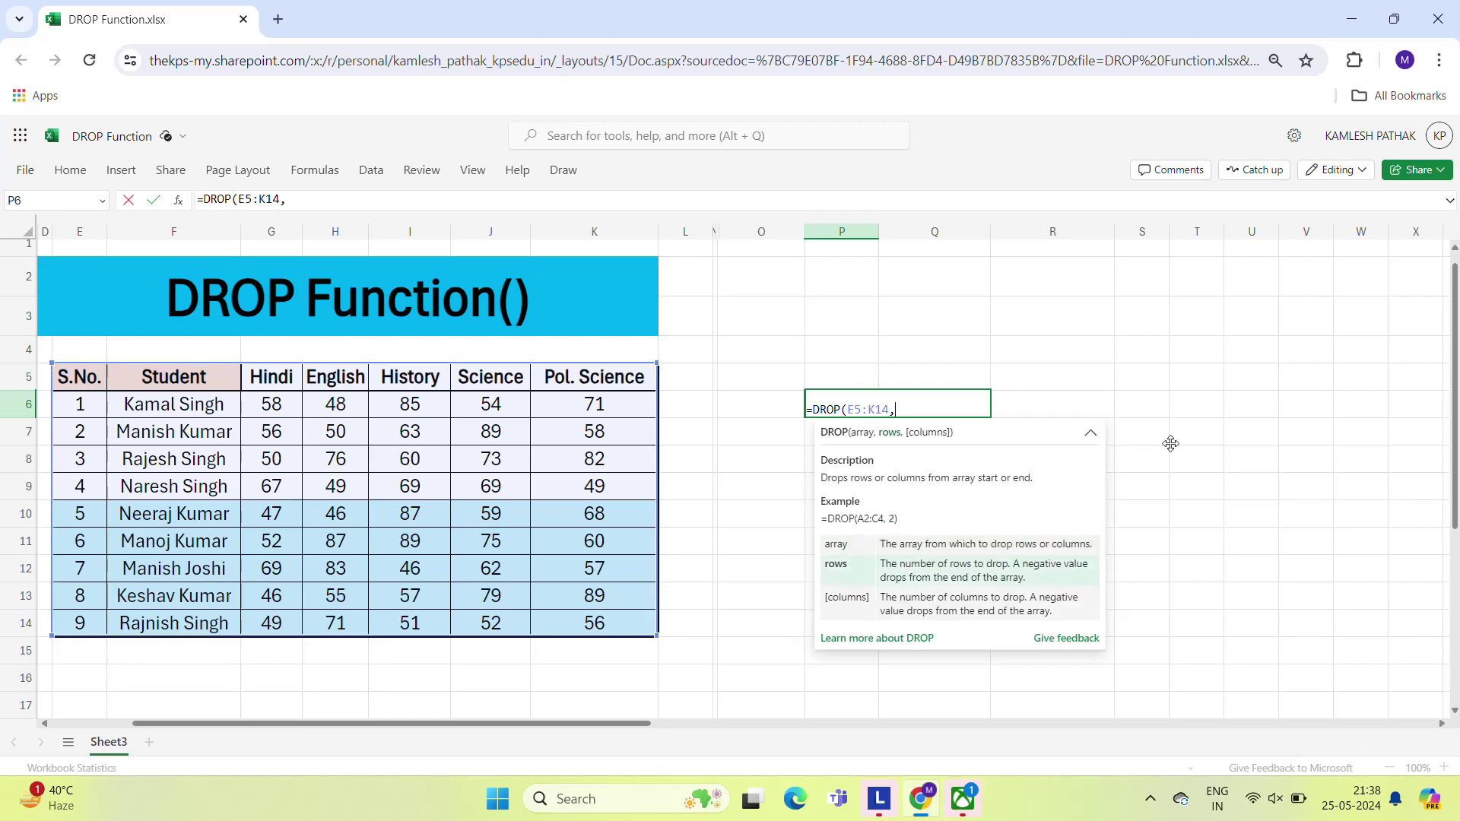
type("6,1")
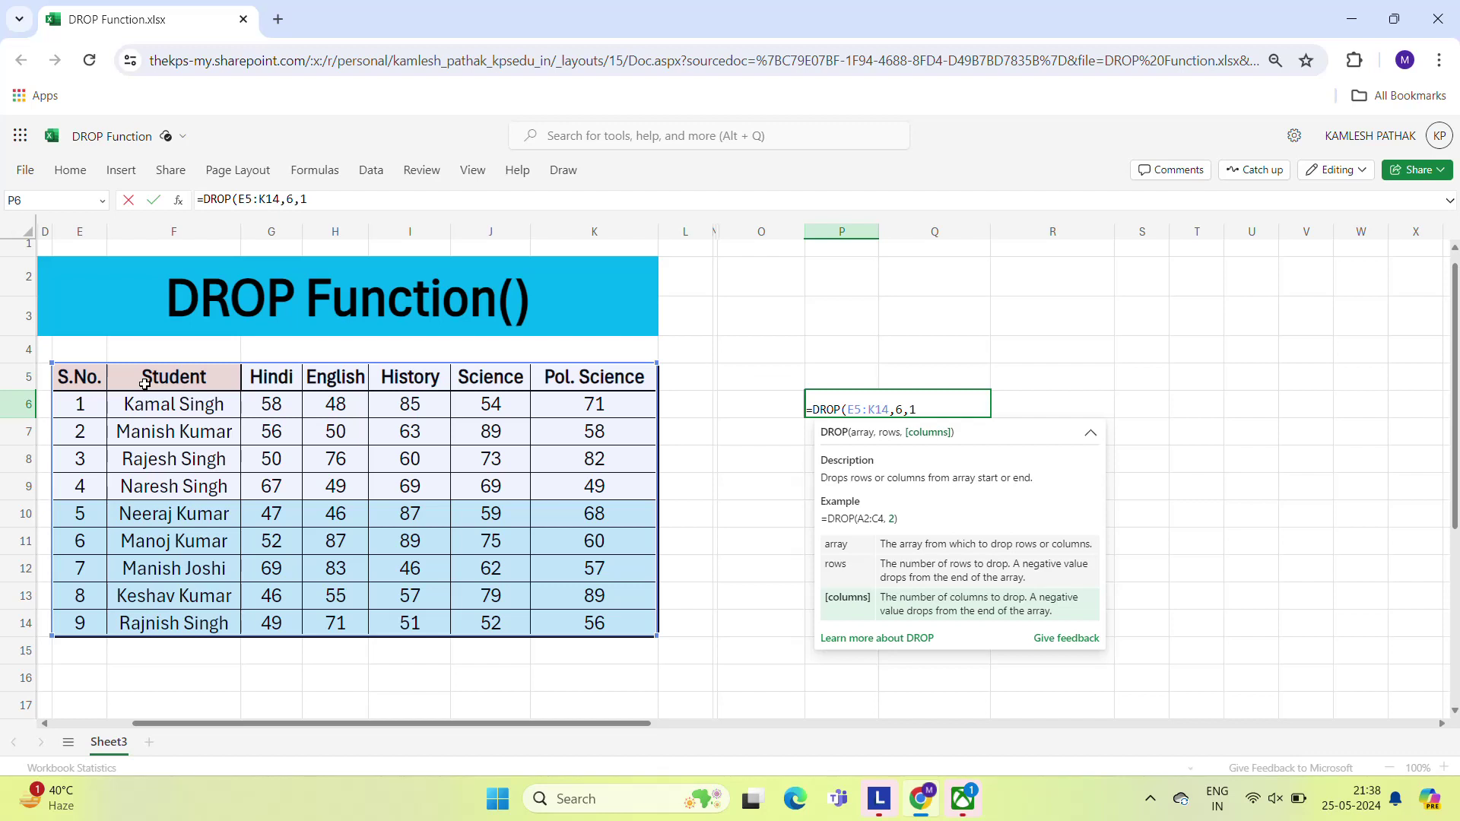
key("Return")
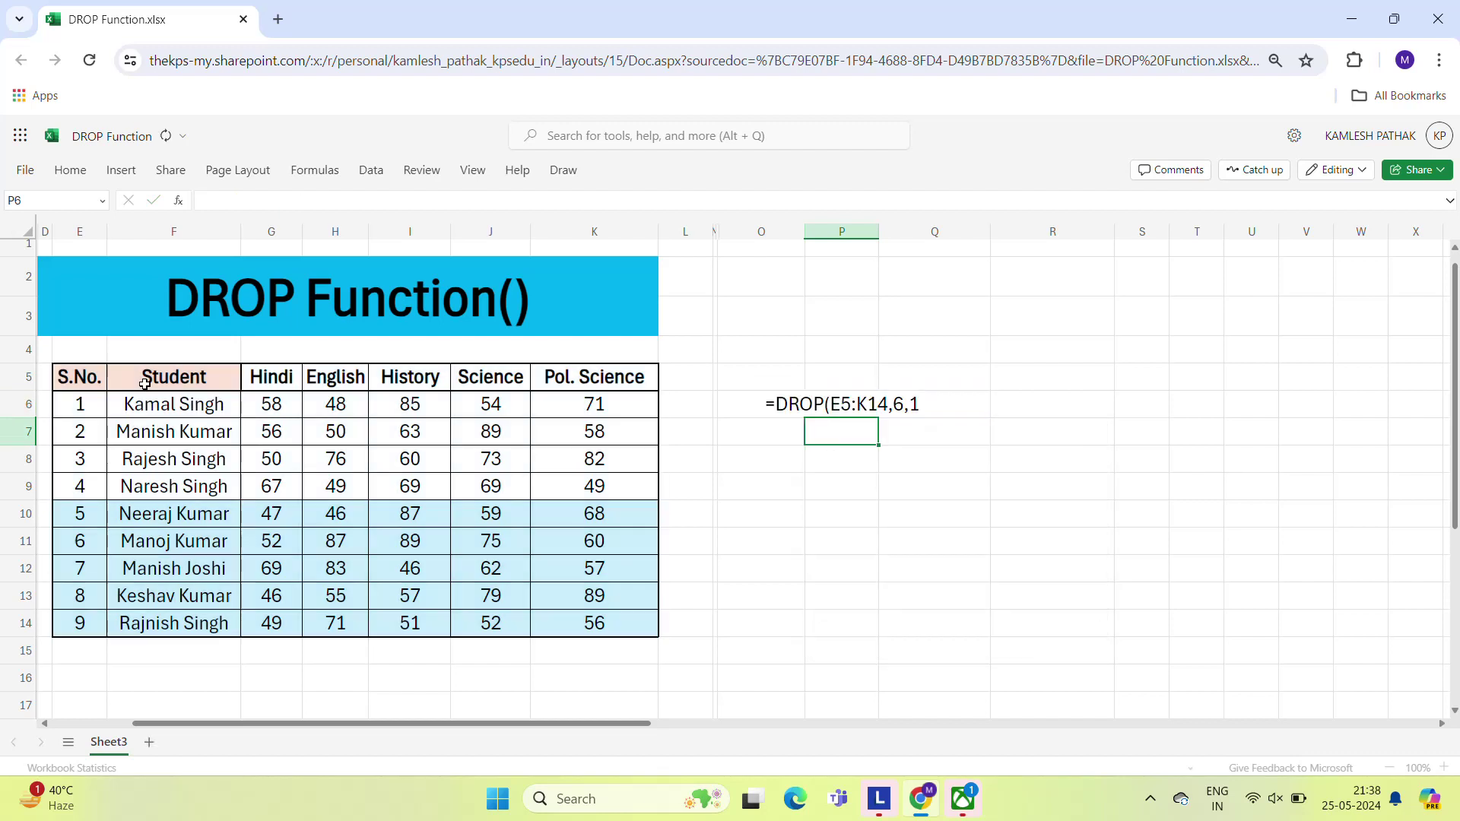
key("Up")
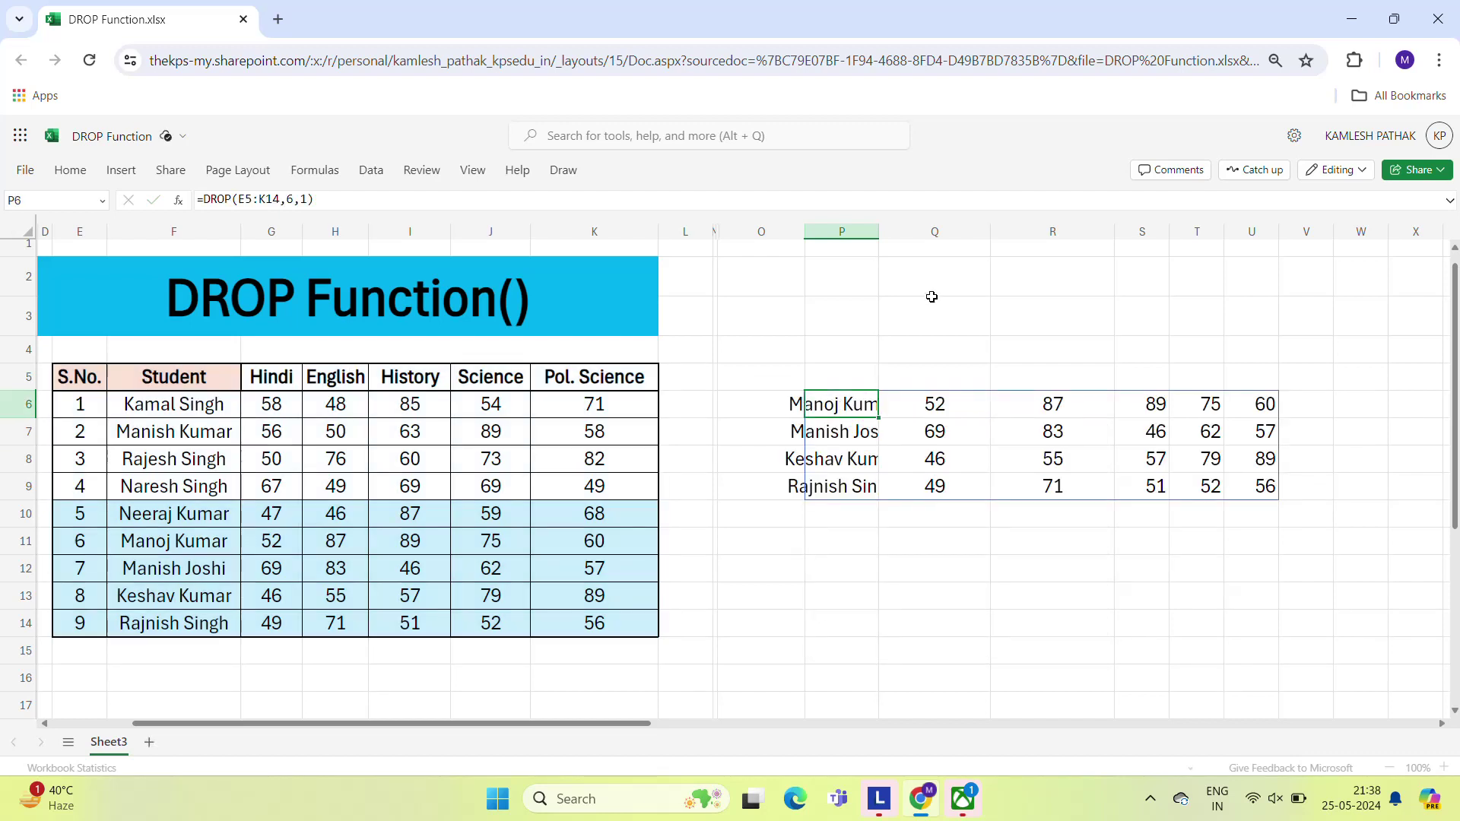
left_click_drag(879, 232, 976, 229)
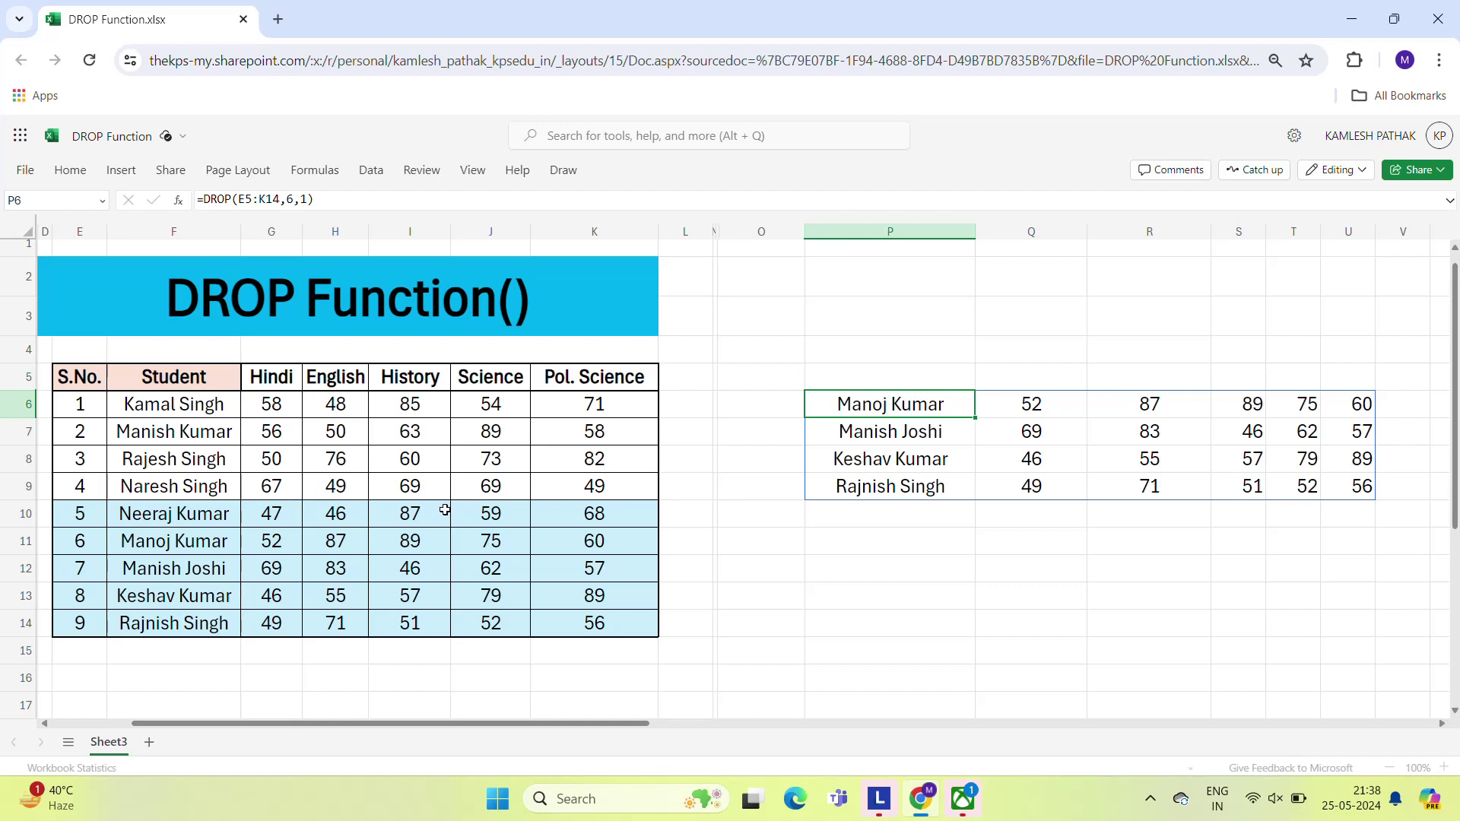
Step: Compare the marks in source rows 11 and 12 with the records in the DROP output
left_click(267, 543)
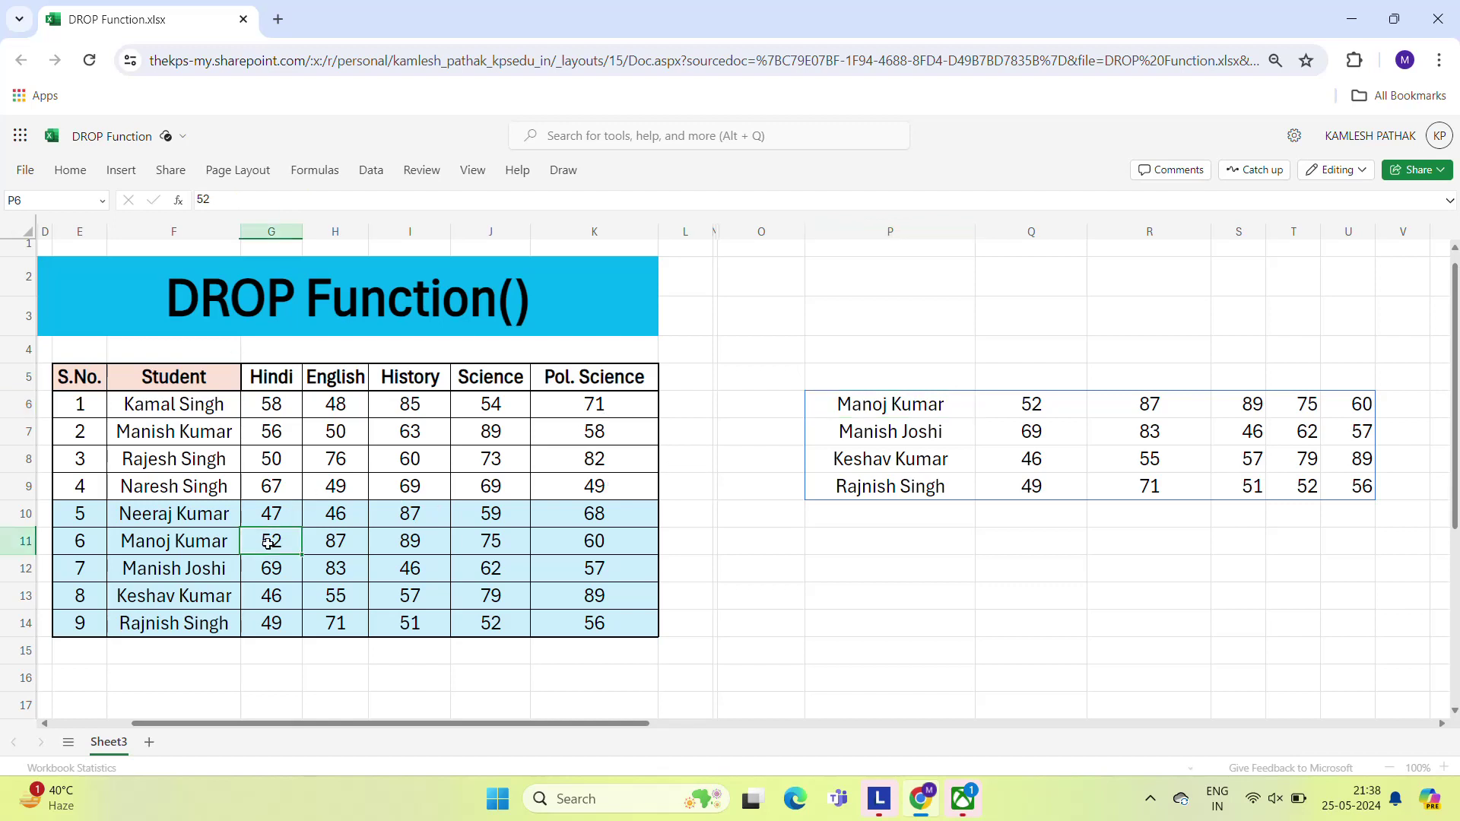
key("Right")
key("Right")
key("Right")
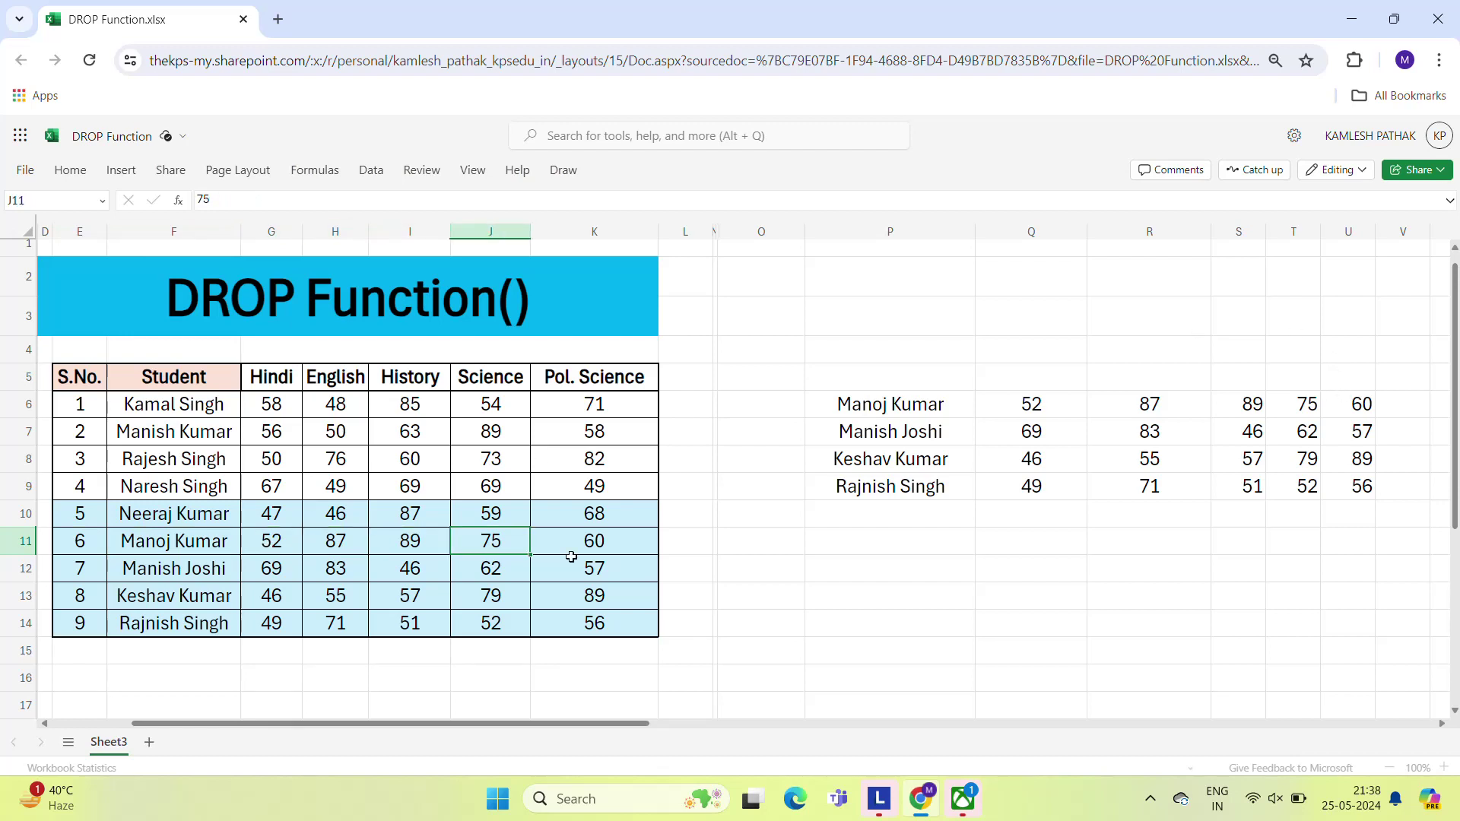
left_click(272, 579)
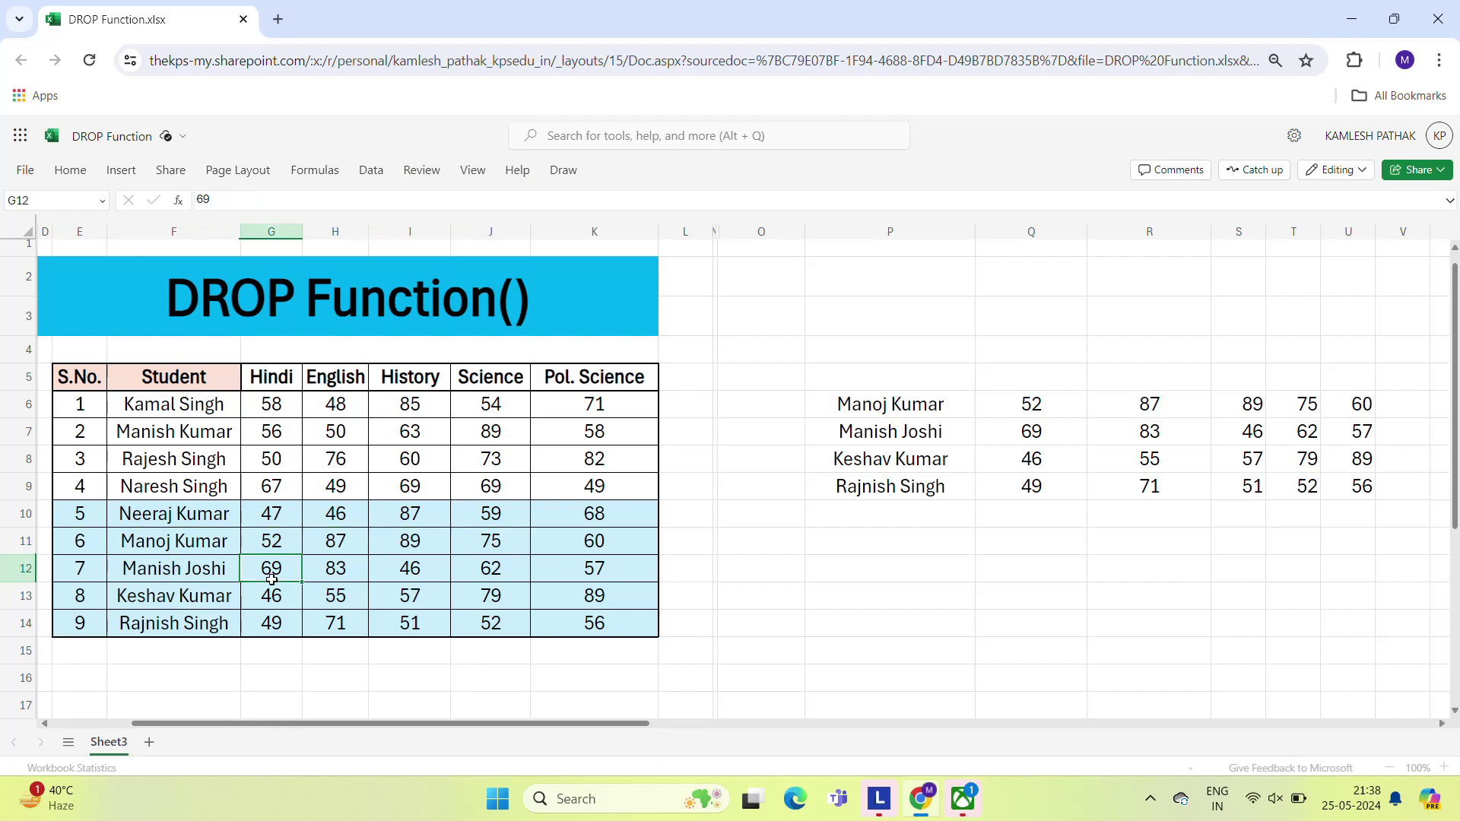
Step: Open the DROP formula in P6 to review its arguments, and leave it without editing
left_click(913, 429)
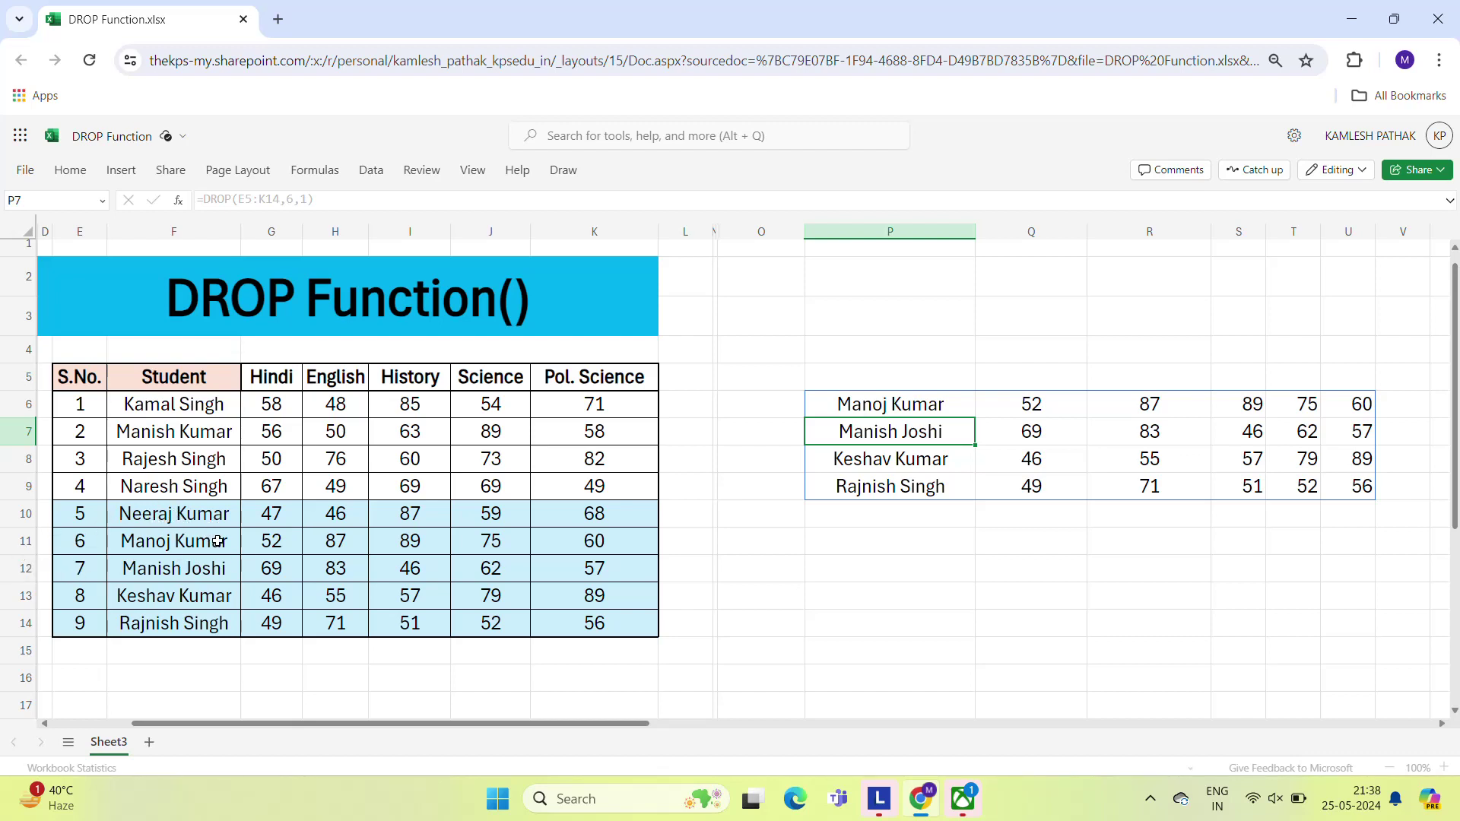
left_click(925, 395)
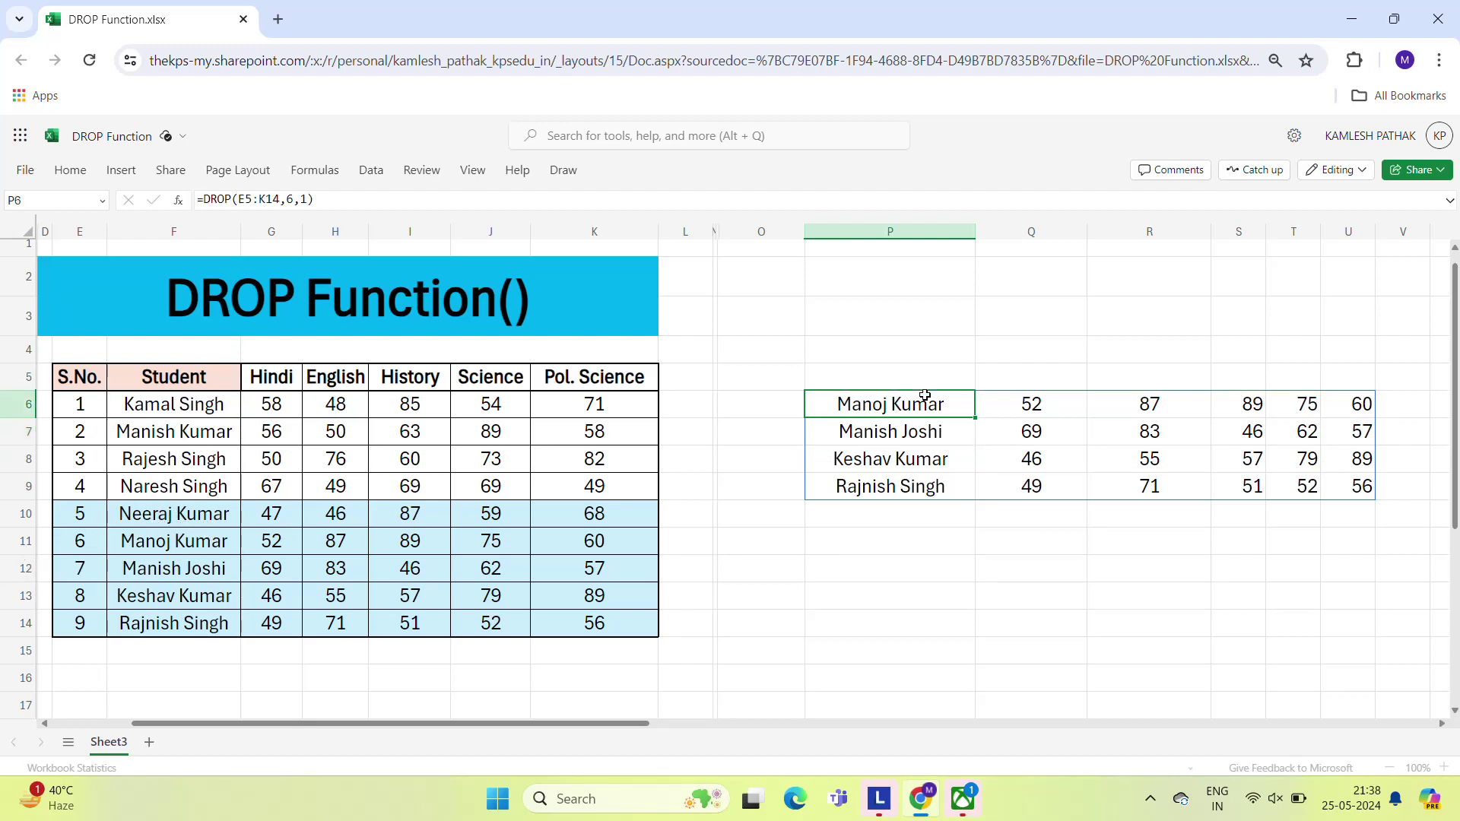
double_click(925, 395)
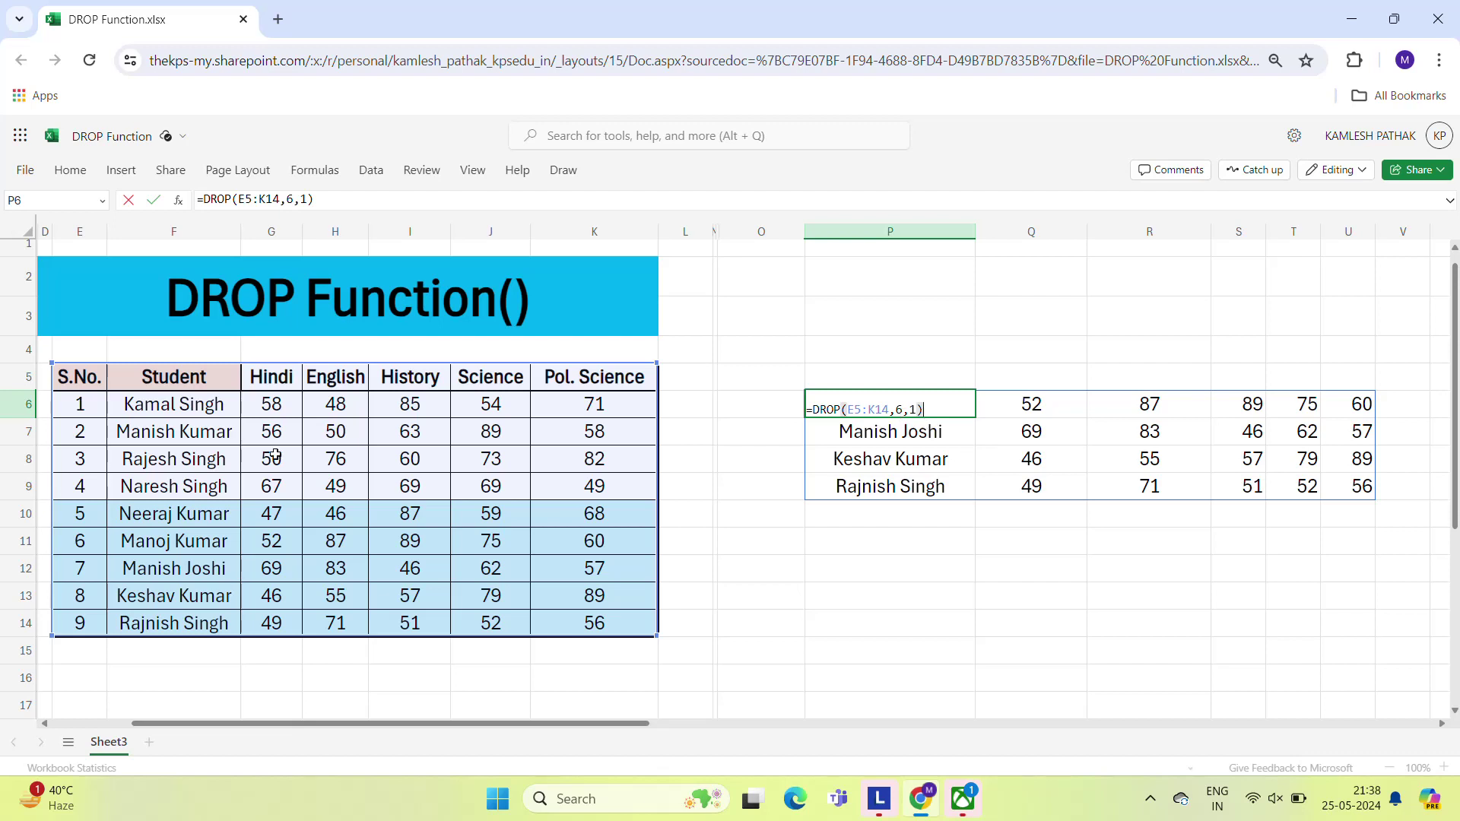
key("Escape")
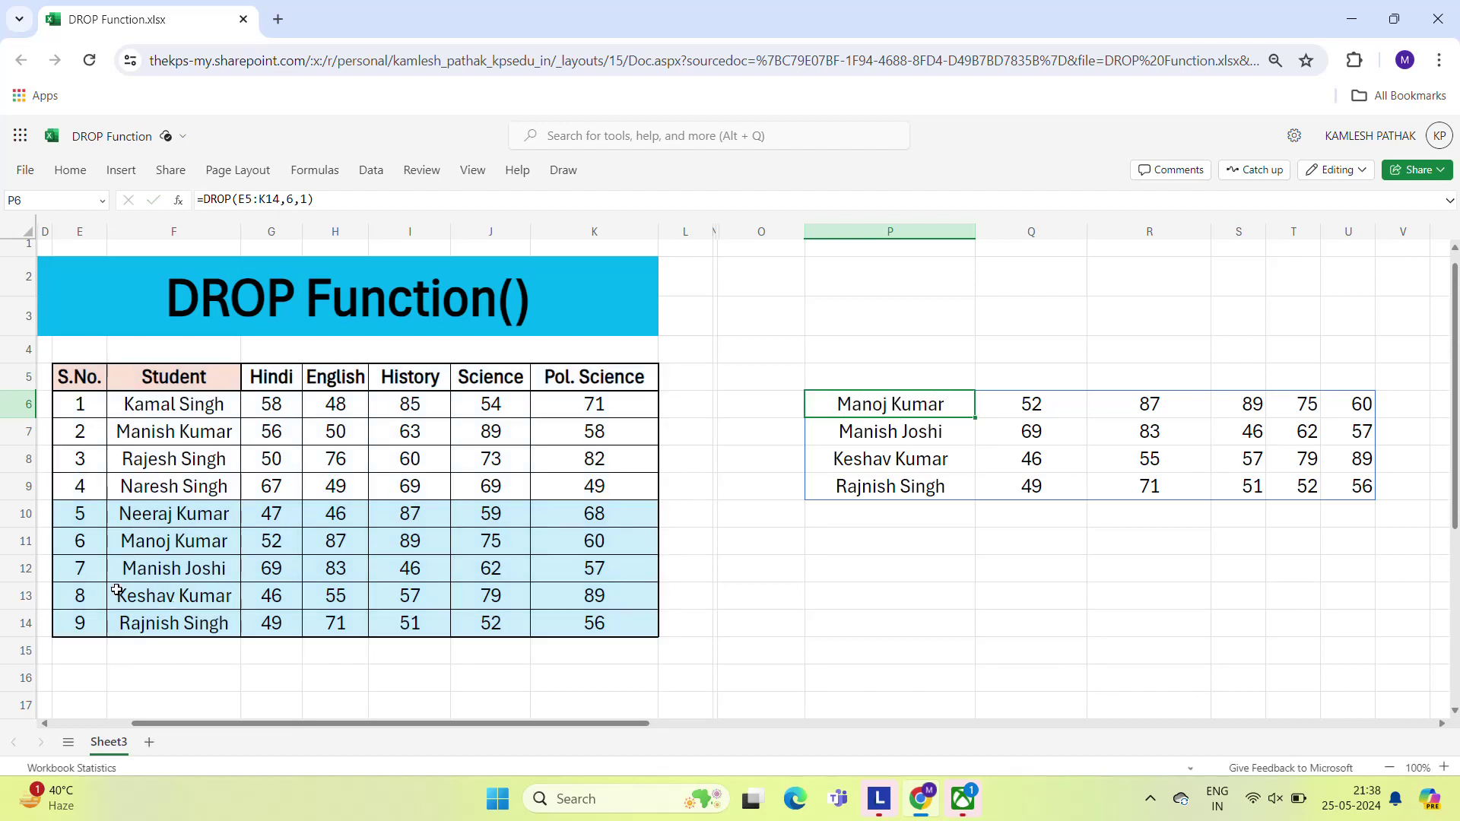
Step: Select the first six cells of the S.No. column, E5:E10, to examine which rows the formula drops
left_click(139, 531)
key("Up")
key("Up")
key("Up")
key("Up")
key("Up")
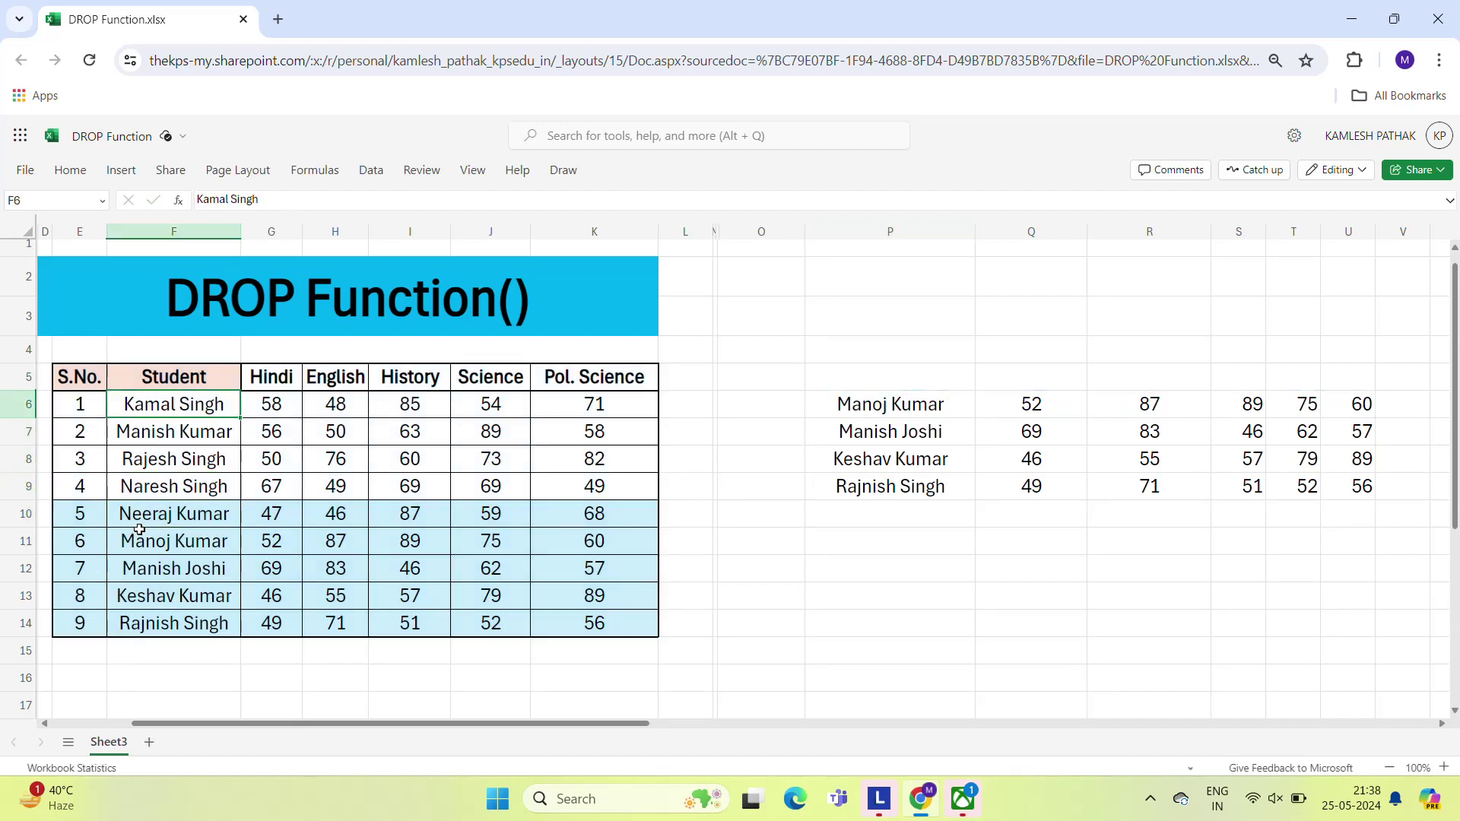
key("Left")
key("Up")
key("shift+Down")
key("shift+Down")
key("shift+Down")
key("shift+Down")
key("shift+Down")
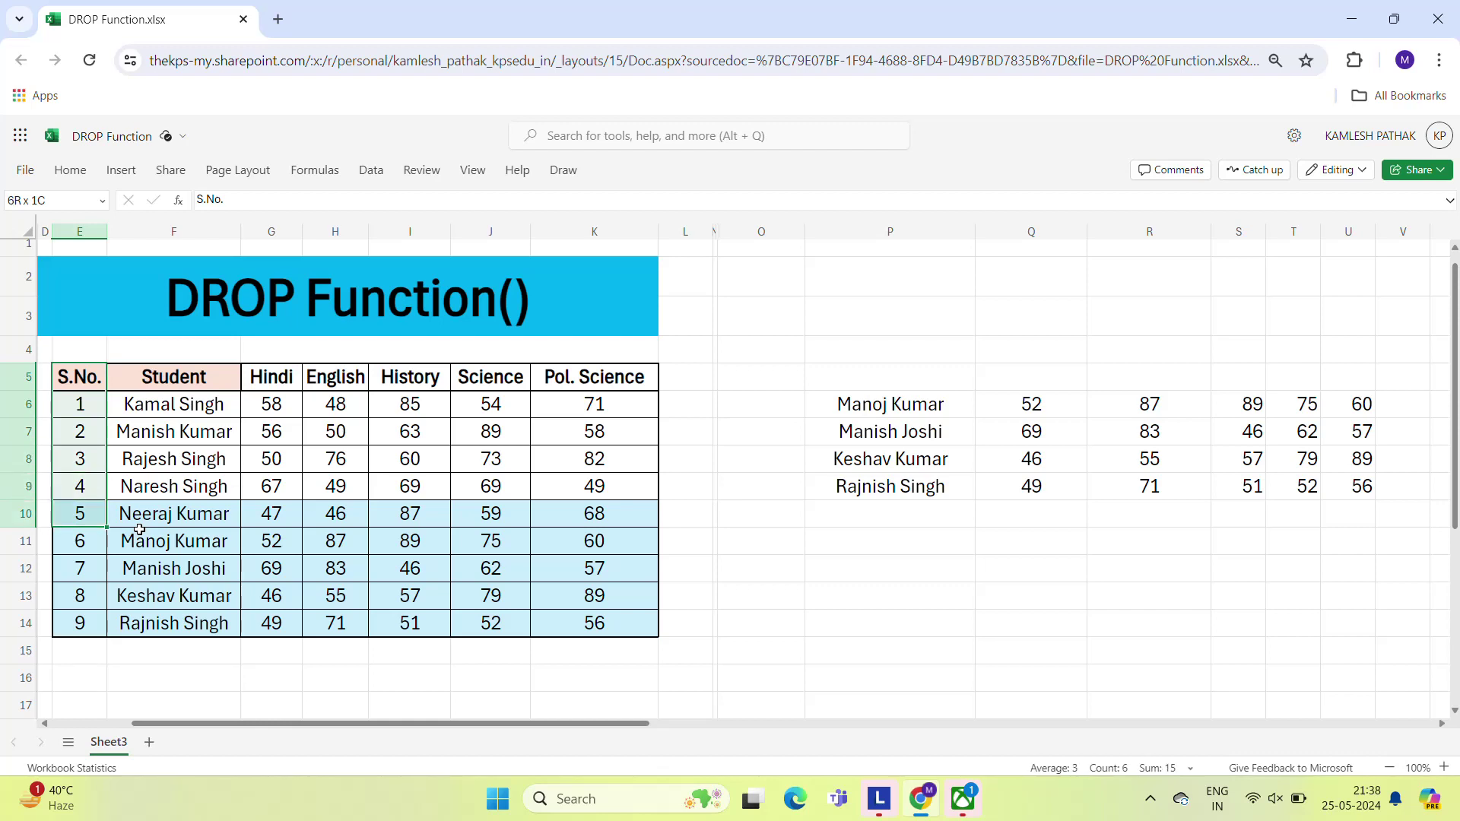
Step: Extend the selection across to the Pol. Science column, covering E5:K10, to examine the full rows dropped by the formula
key("shift+Right")
key("shift+Right")
key("shift+Right")
key("shift+Right")
key("shift+Right")
key("shift+Right")
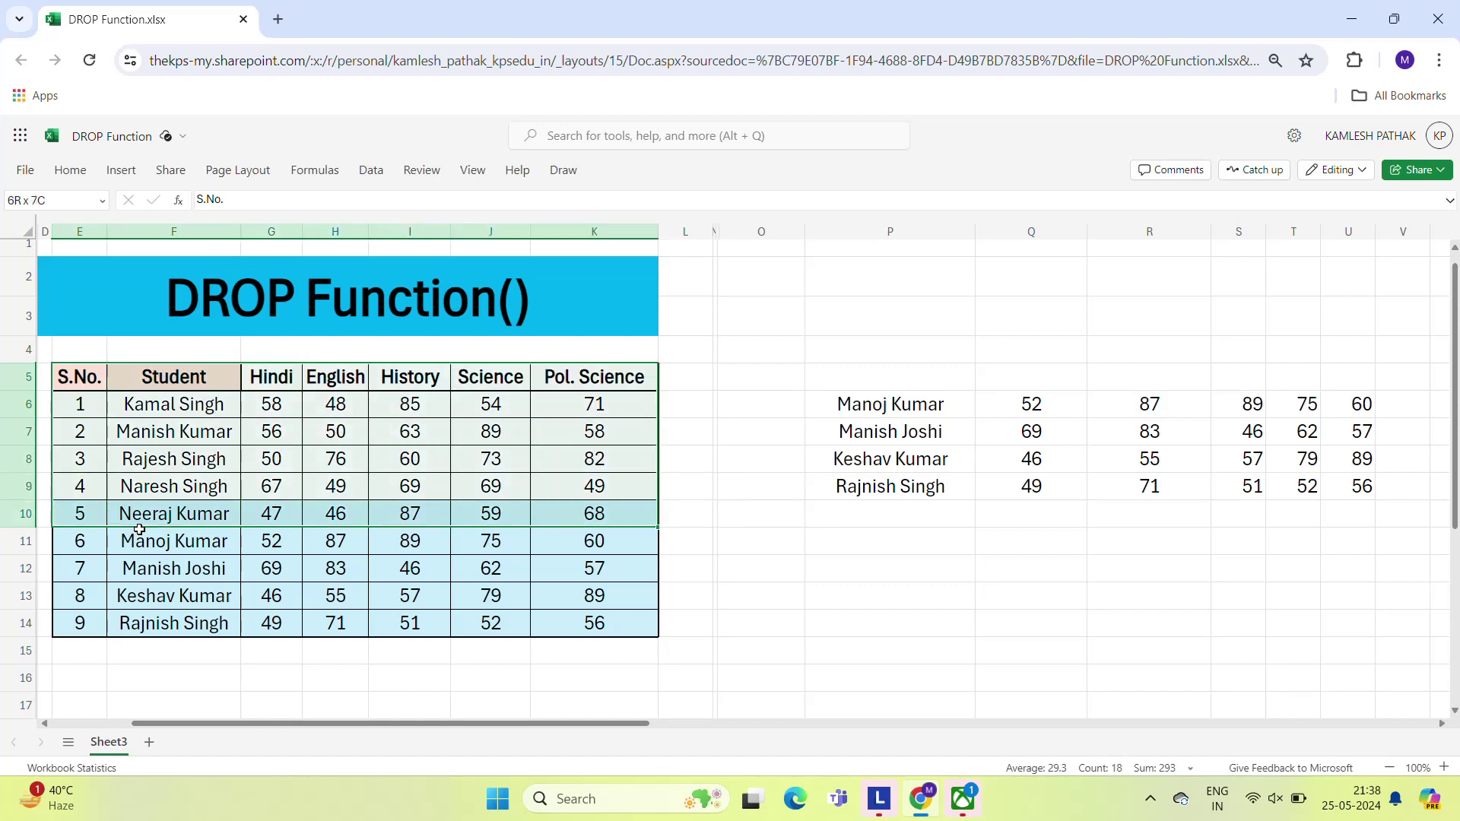
Step: Display the DROP formula in P6 again to check its range, rows and columns arguments, and exit without changing it
left_click(893, 403)
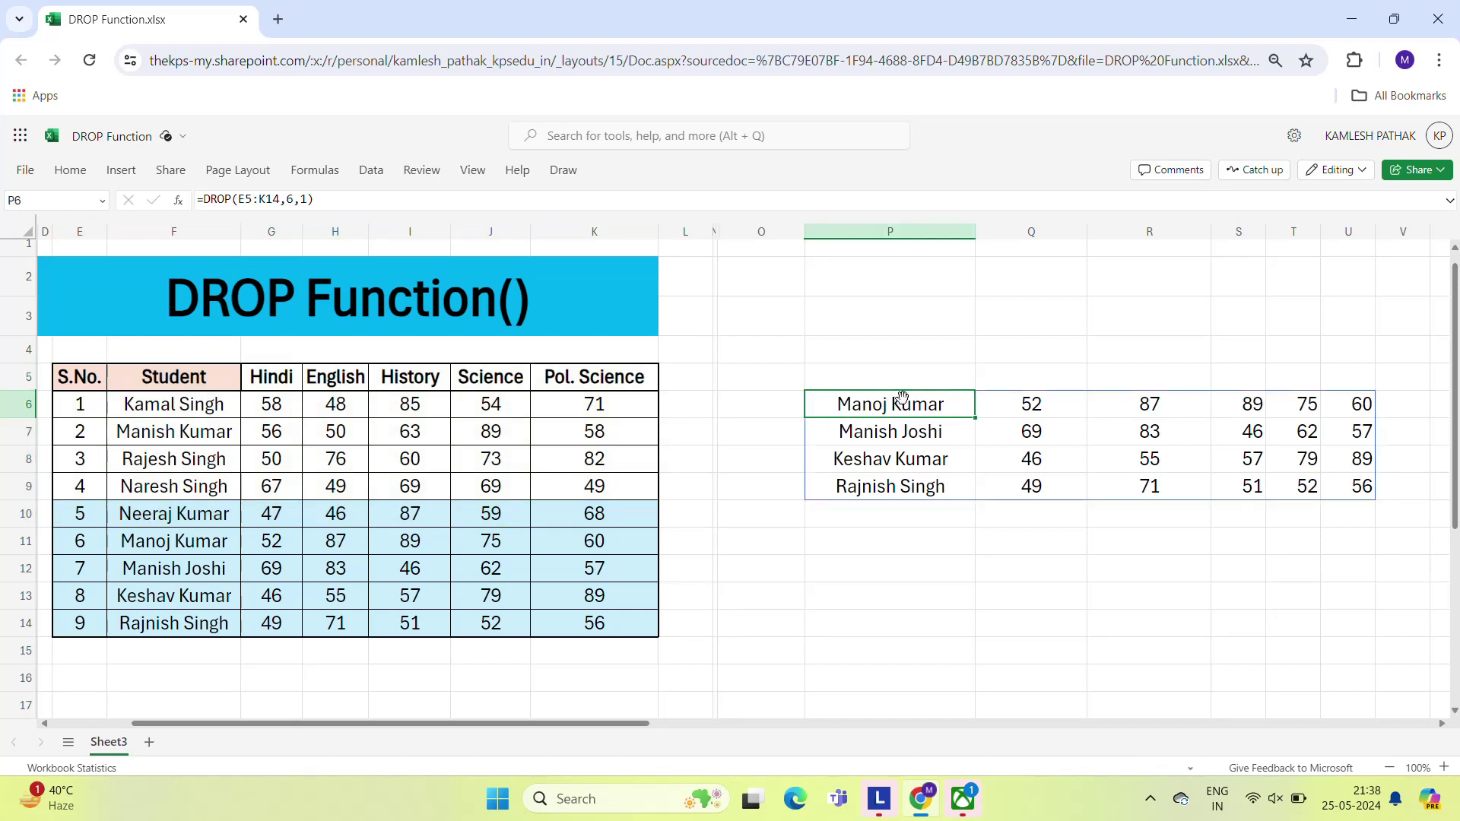
double_click(903, 399)
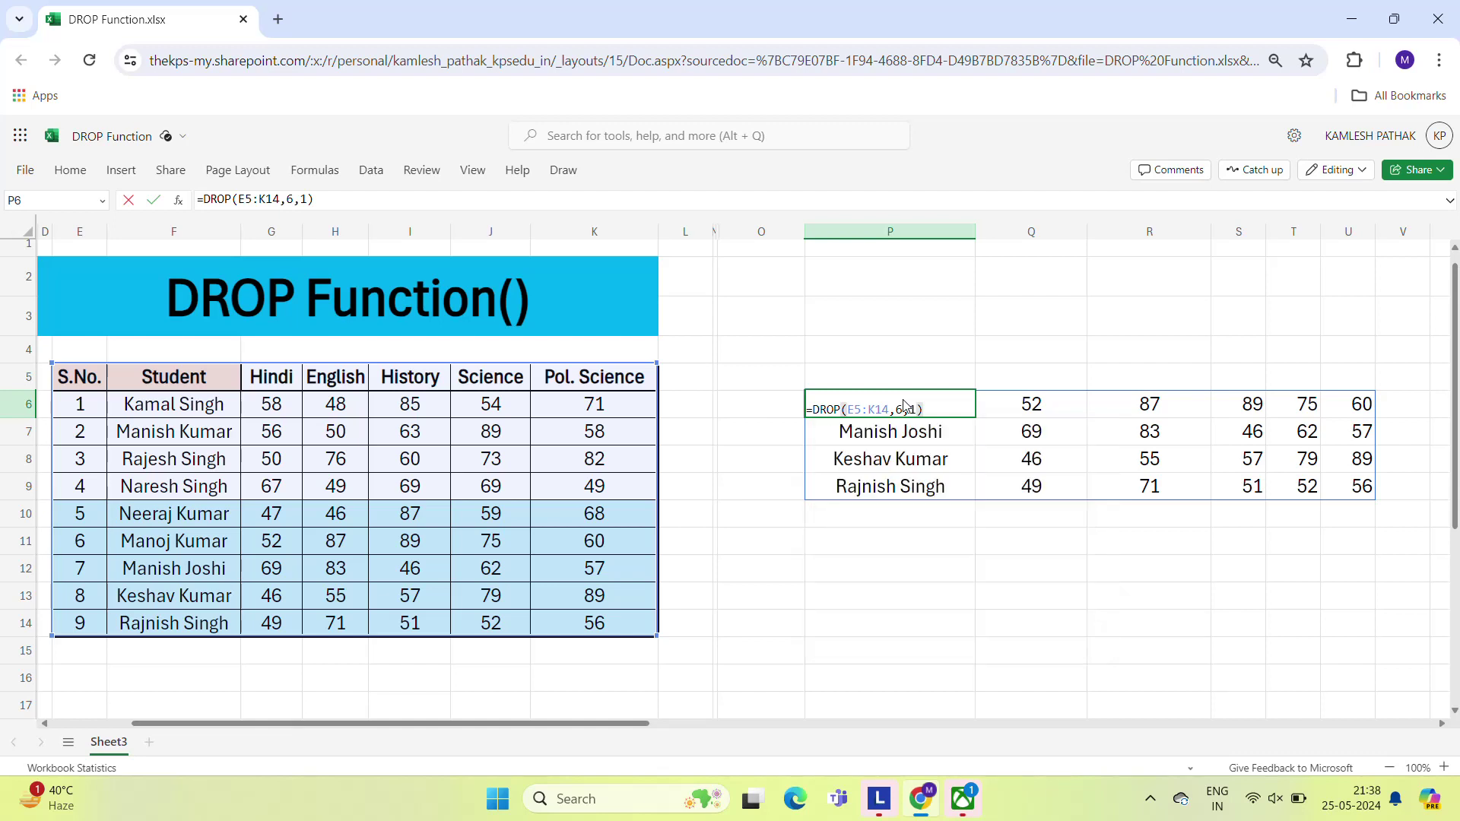
key("Escape")
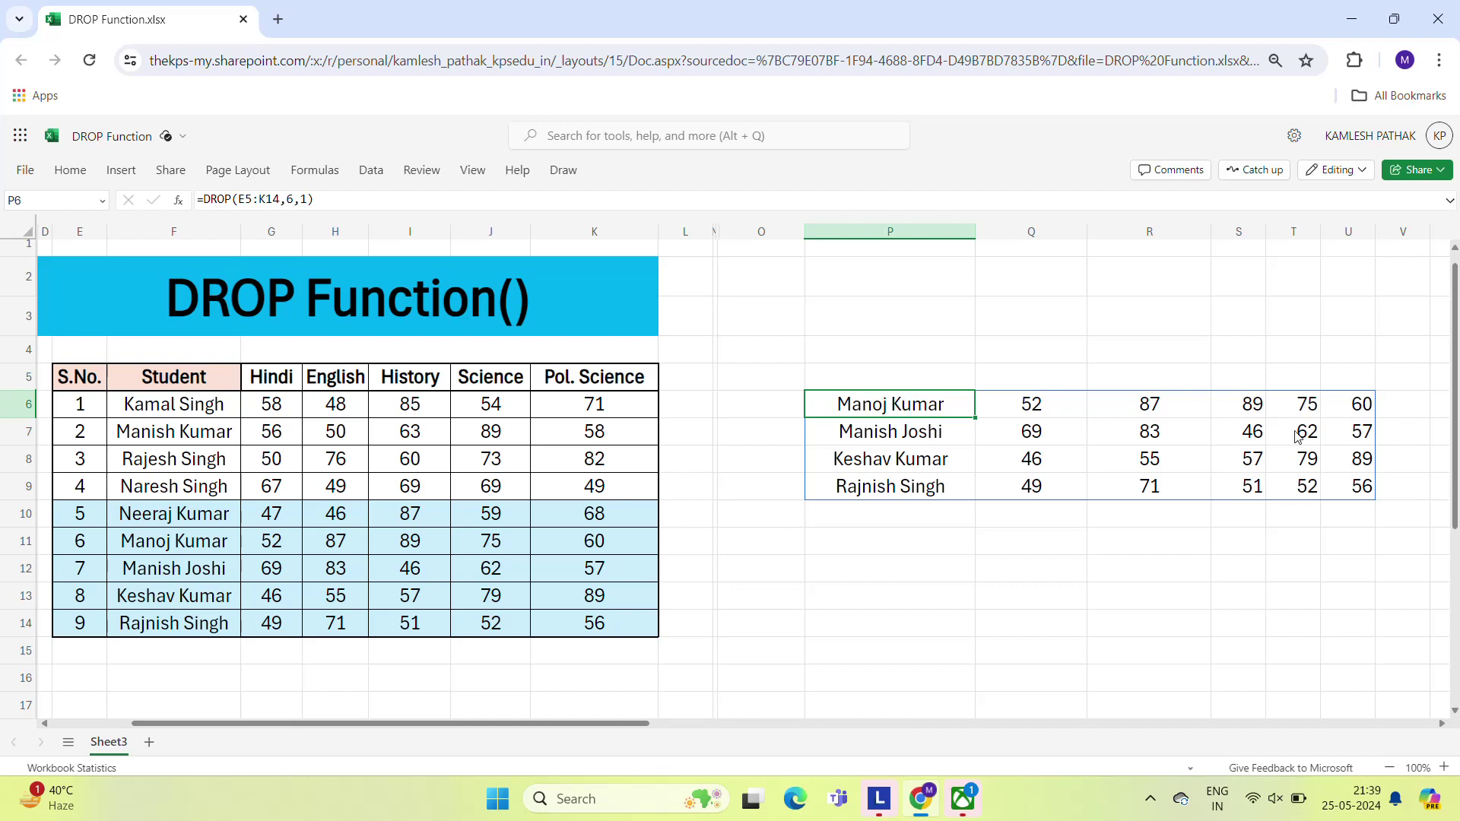
left_click(1153, 800)
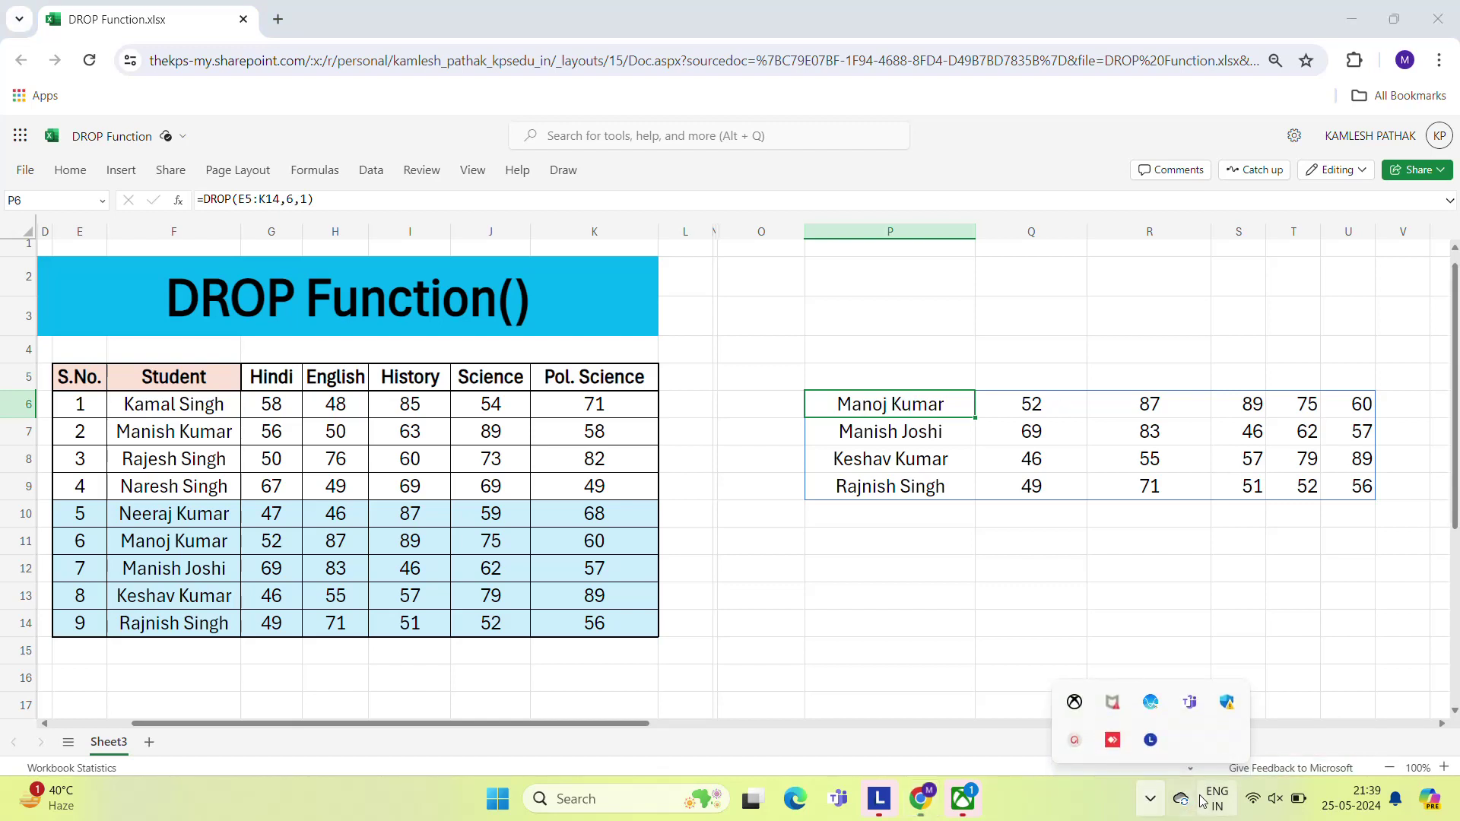
left_click(1079, 744)
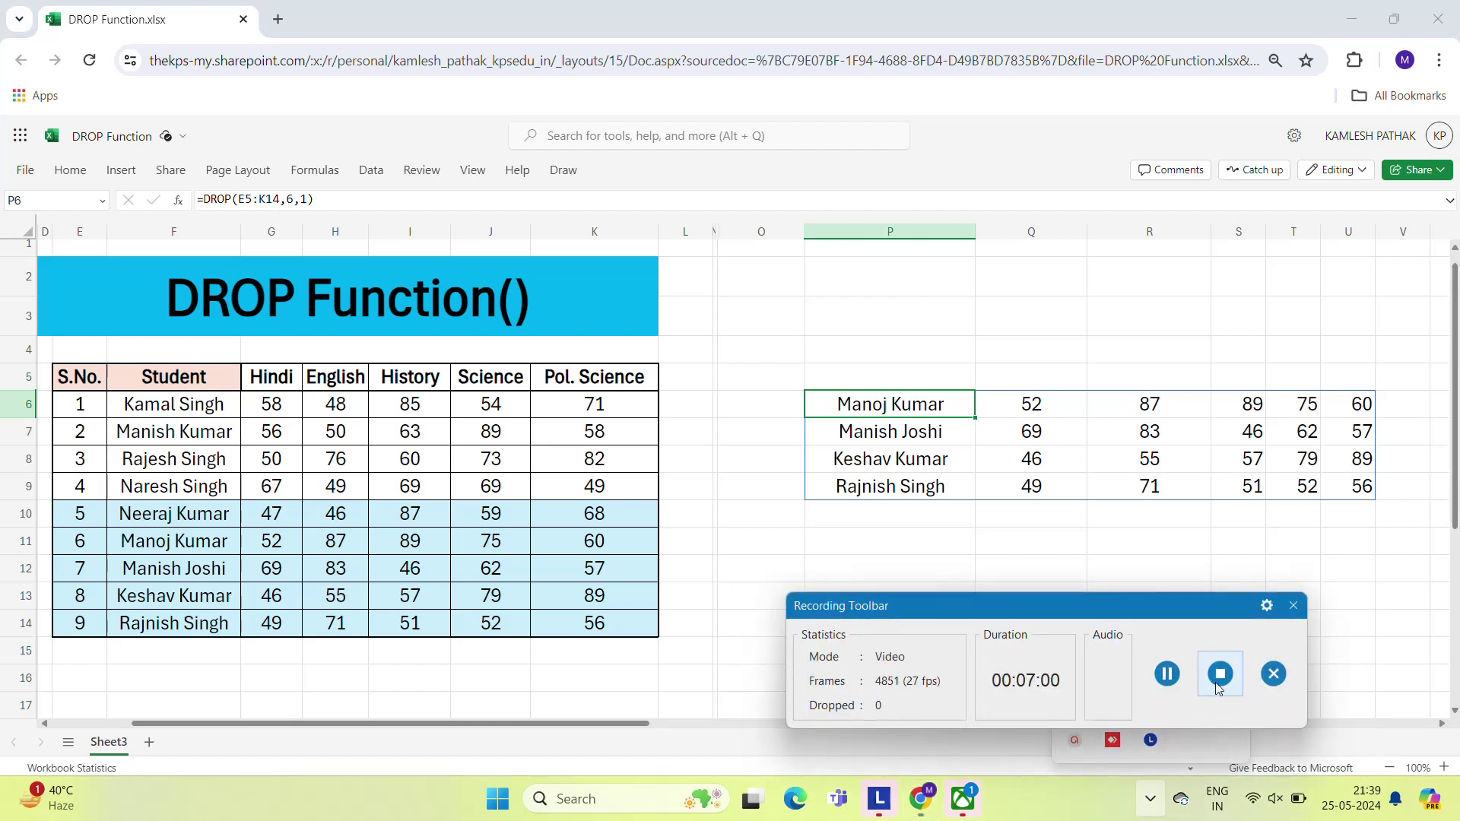